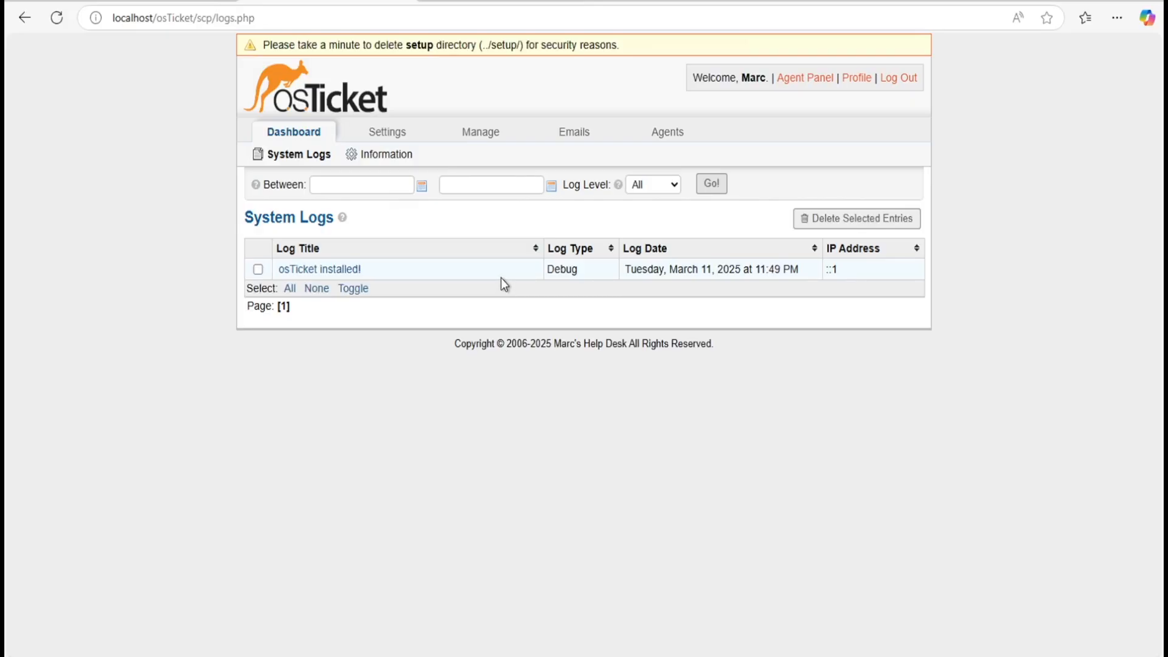
Step: Open the system settings and scroll through the preferences
left_click(403, 130)
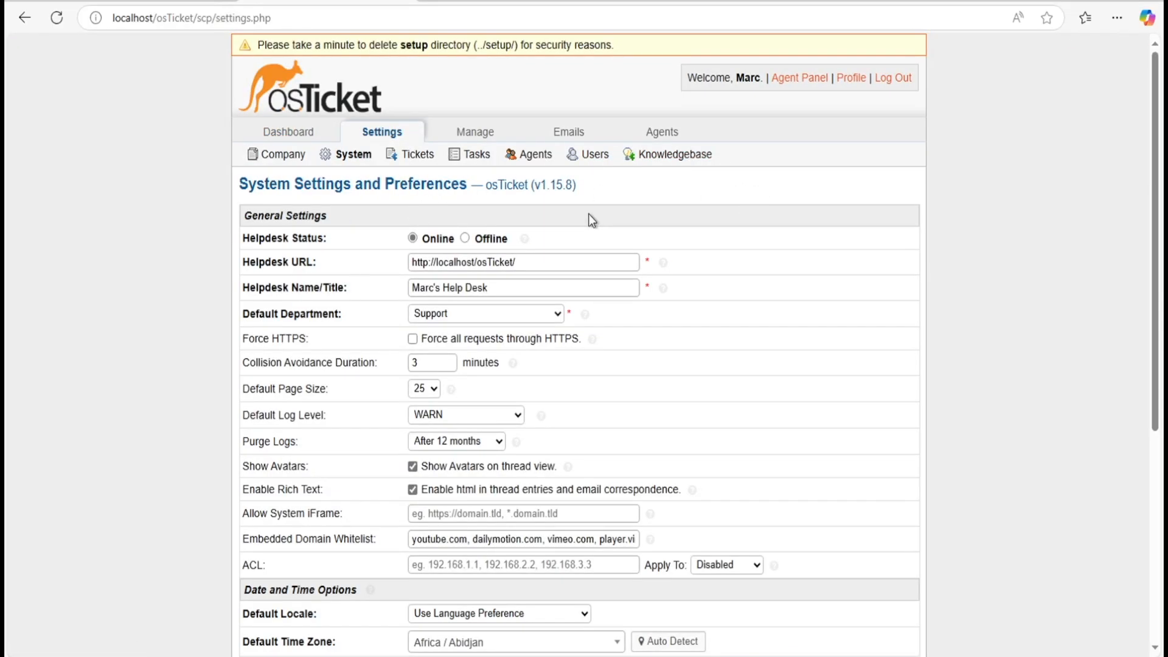
scroll(593, 248, "down", 2)
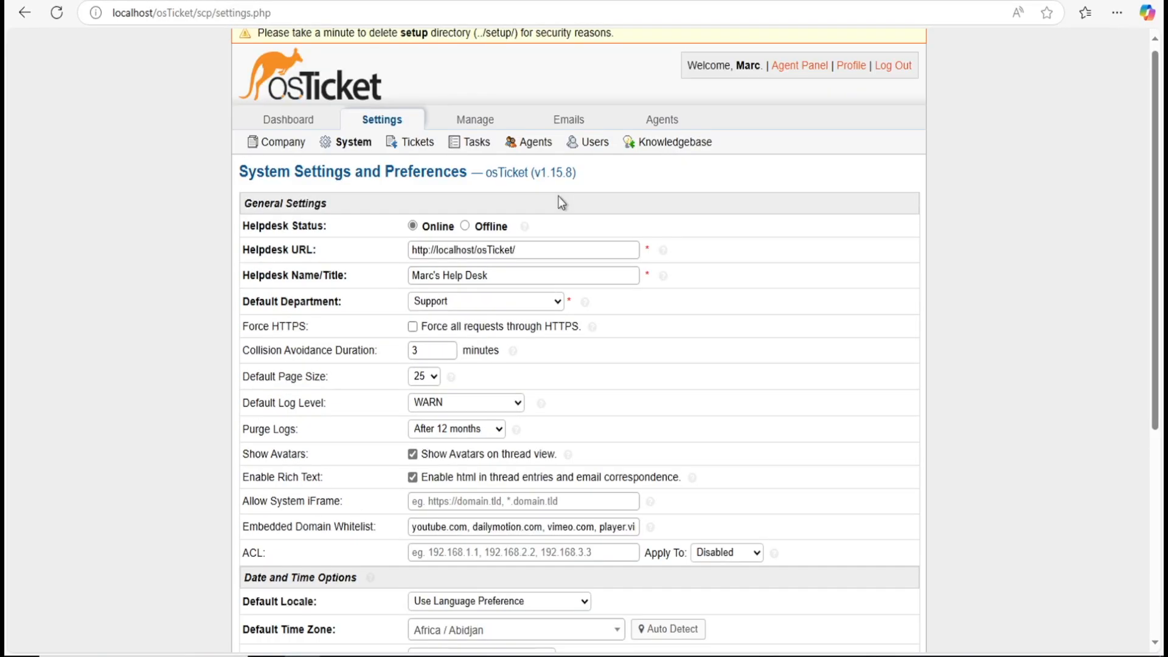
scroll(557, 199, "down", 1)
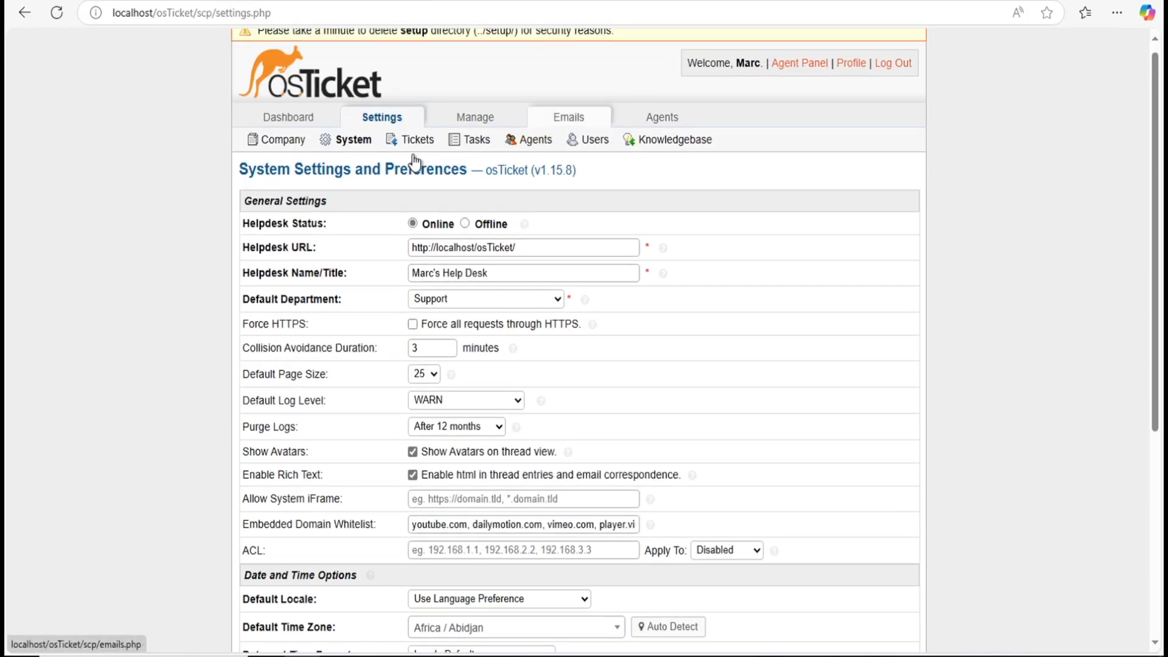
scroll(303, 195, "up", 1)
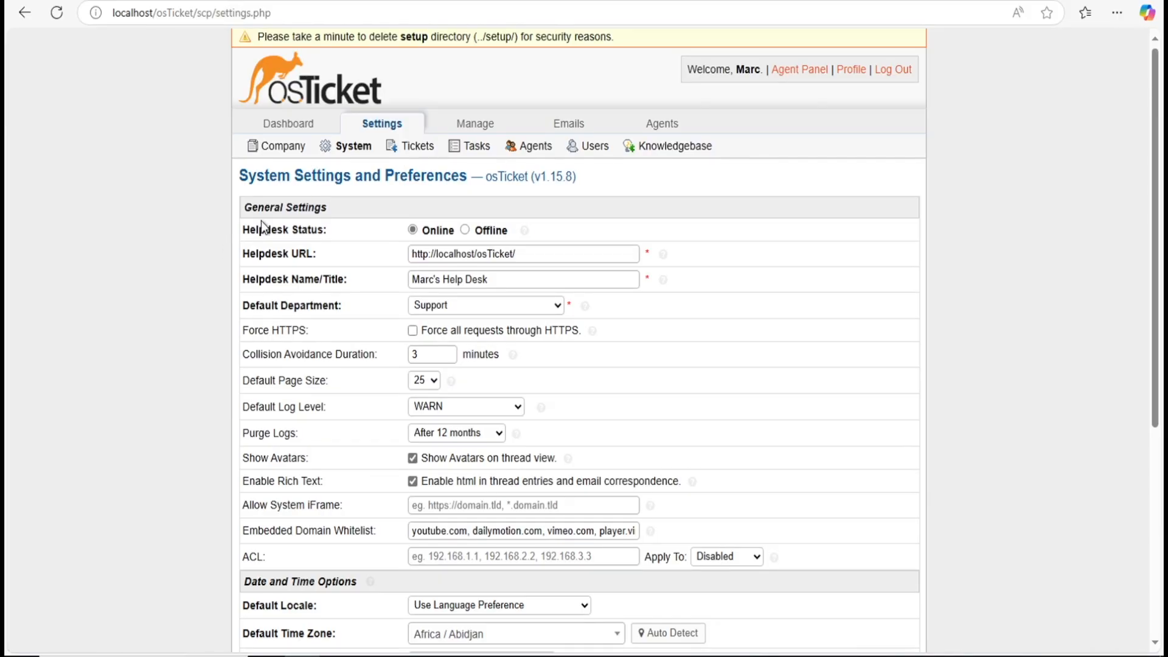
scroll(484, 194, "down", 1)
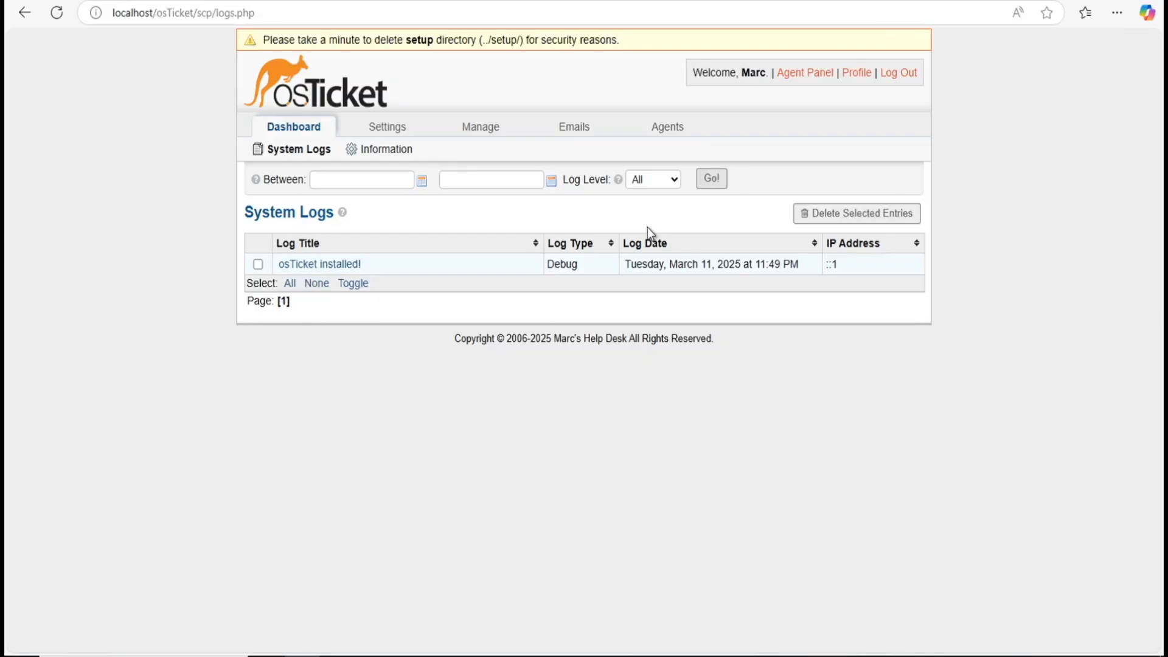
Step: Show the agent Roles list: All Access, Expanded Access, Limited Access and View only
mouse_move(672, 128)
left_click(672, 128)
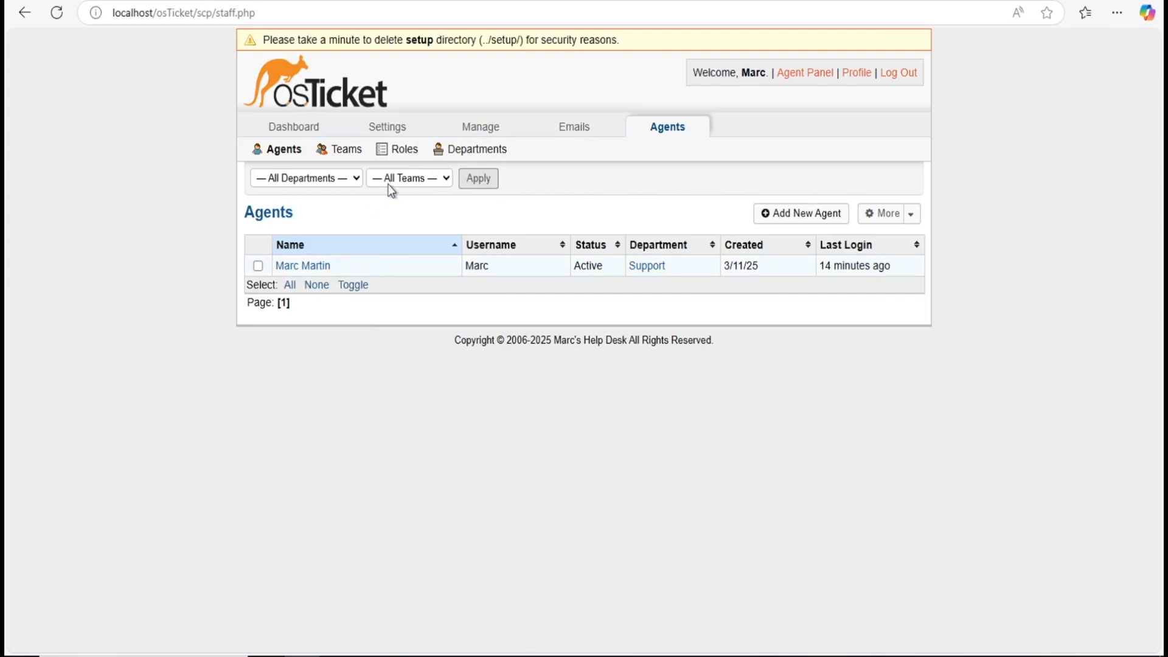
left_click(387, 148)
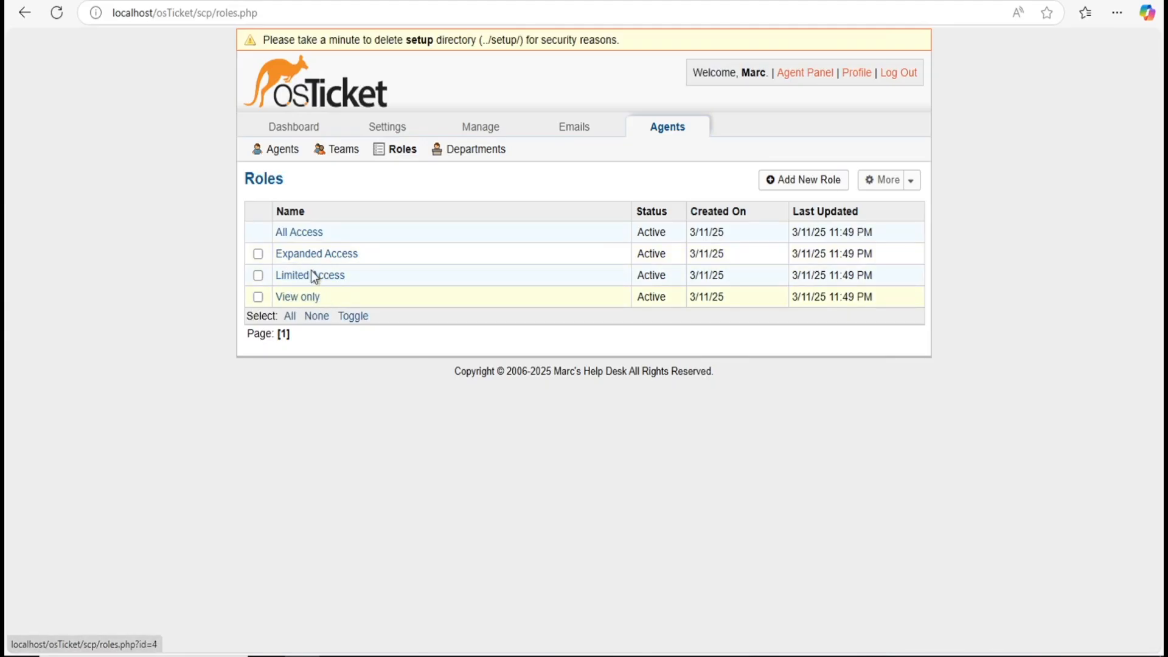
left_click(307, 236)
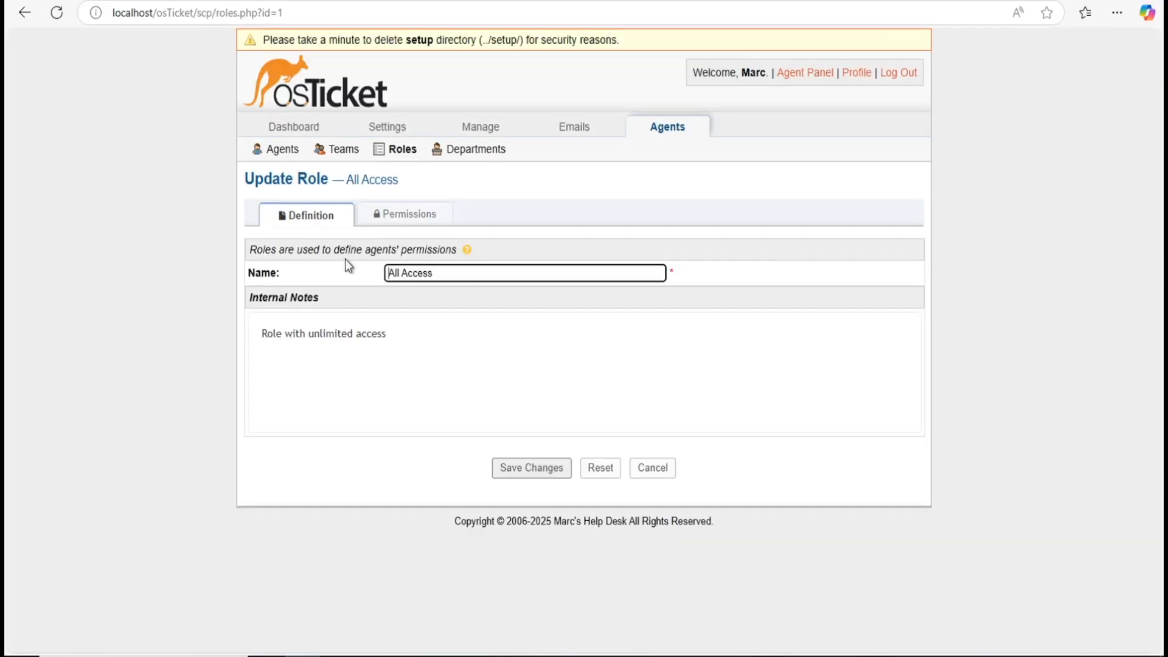
left_click(384, 221)
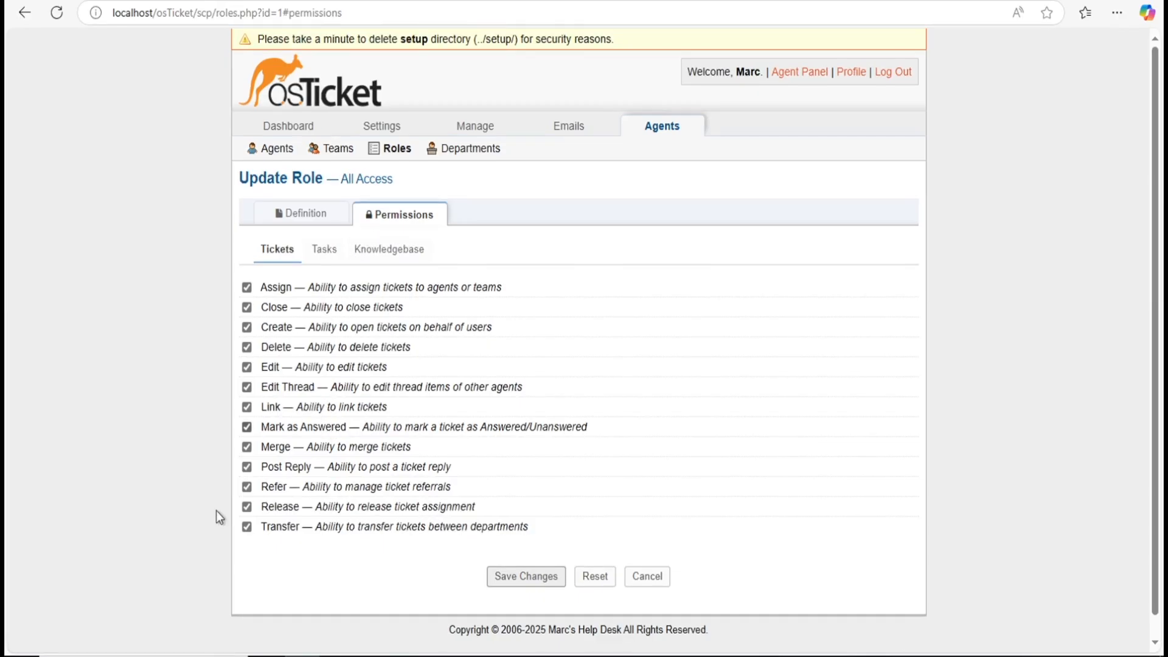
left_click(20, 16)
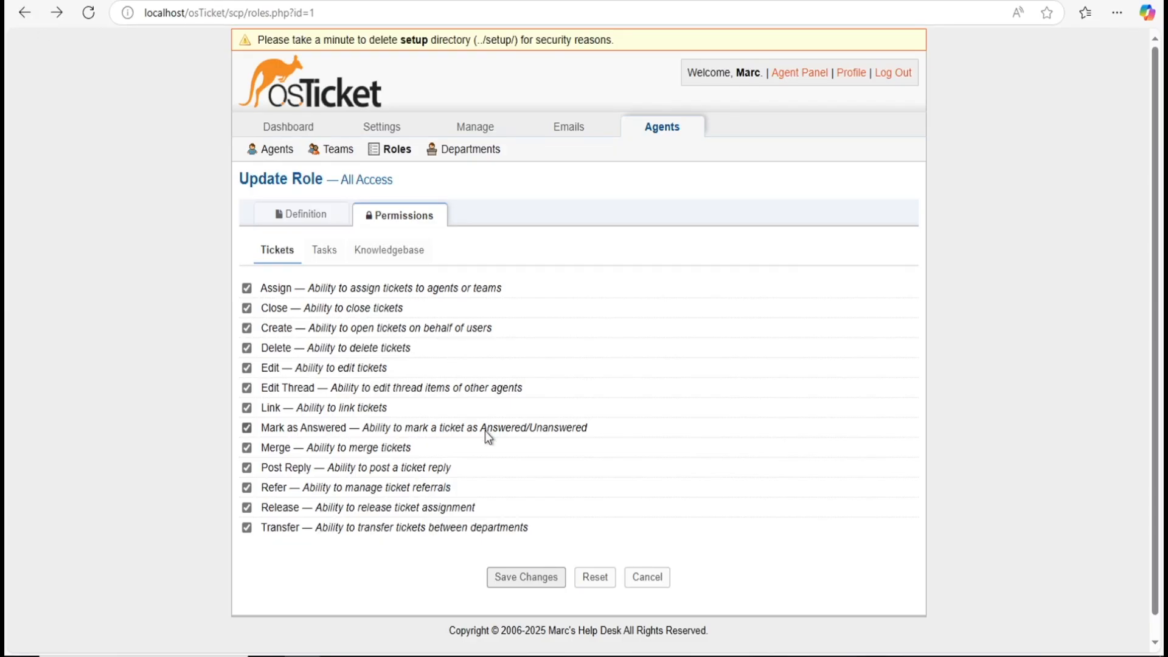
left_click(640, 579)
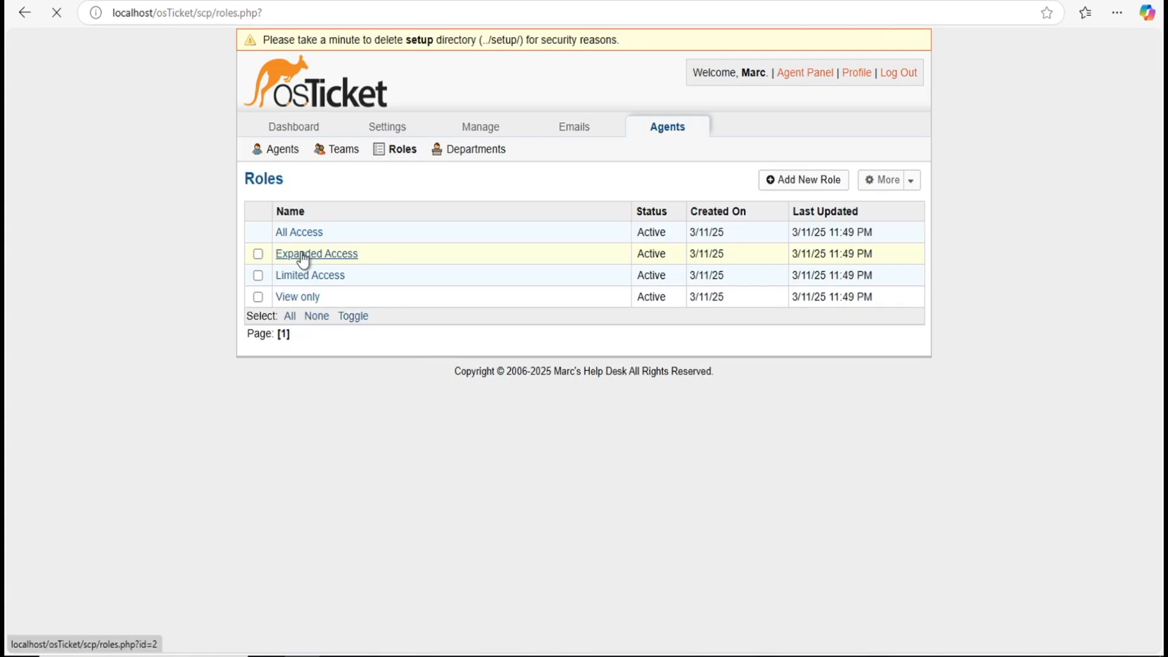
left_click(302, 253)
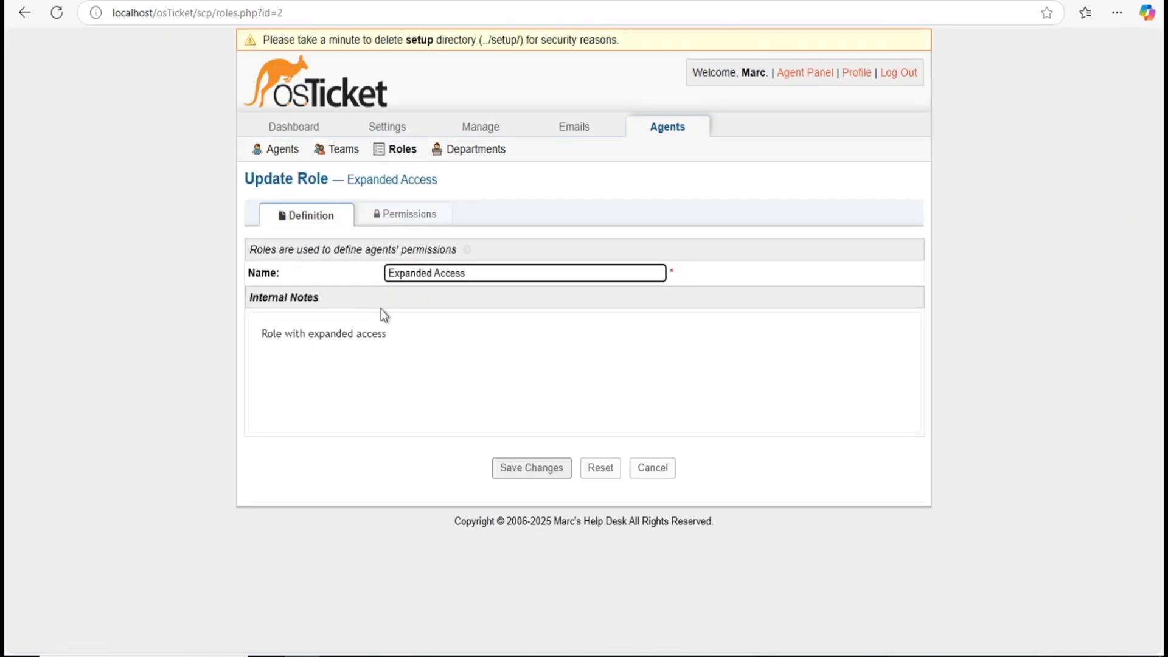
left_click(393, 220)
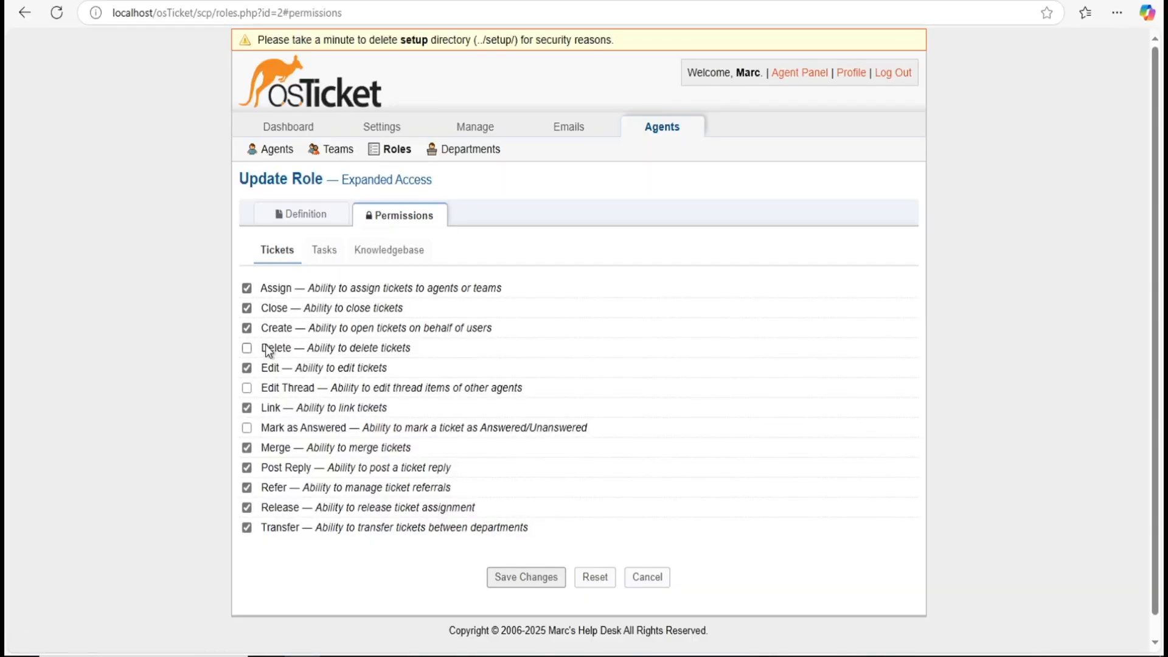
scroll(367, 419, "down", 1)
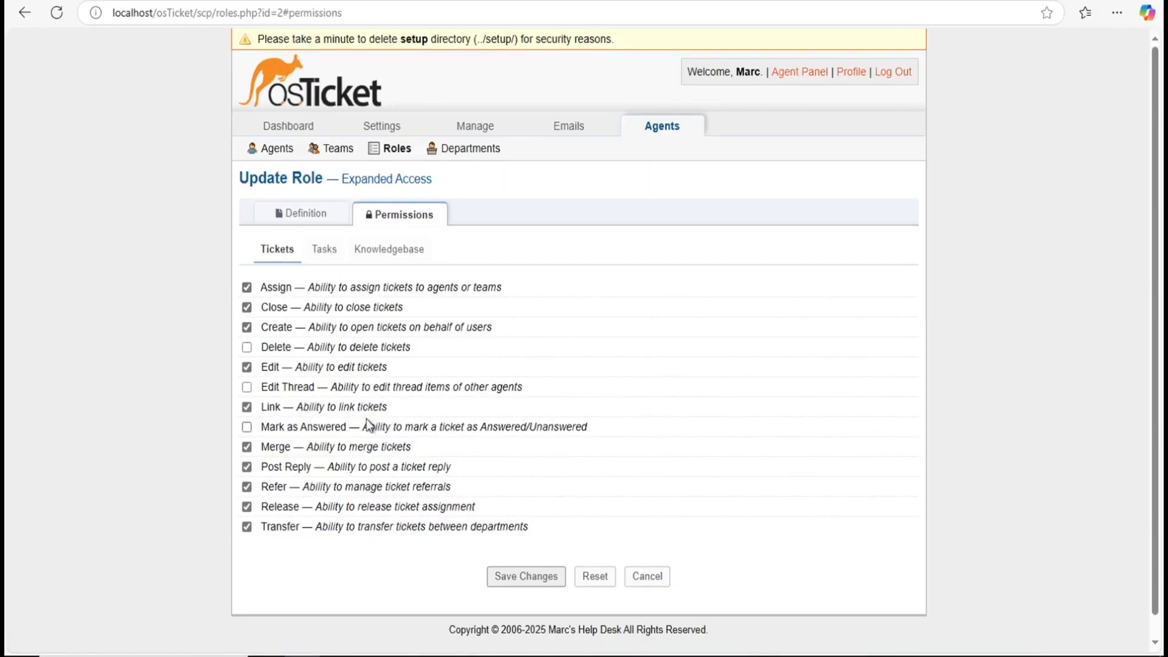
left_click(647, 576)
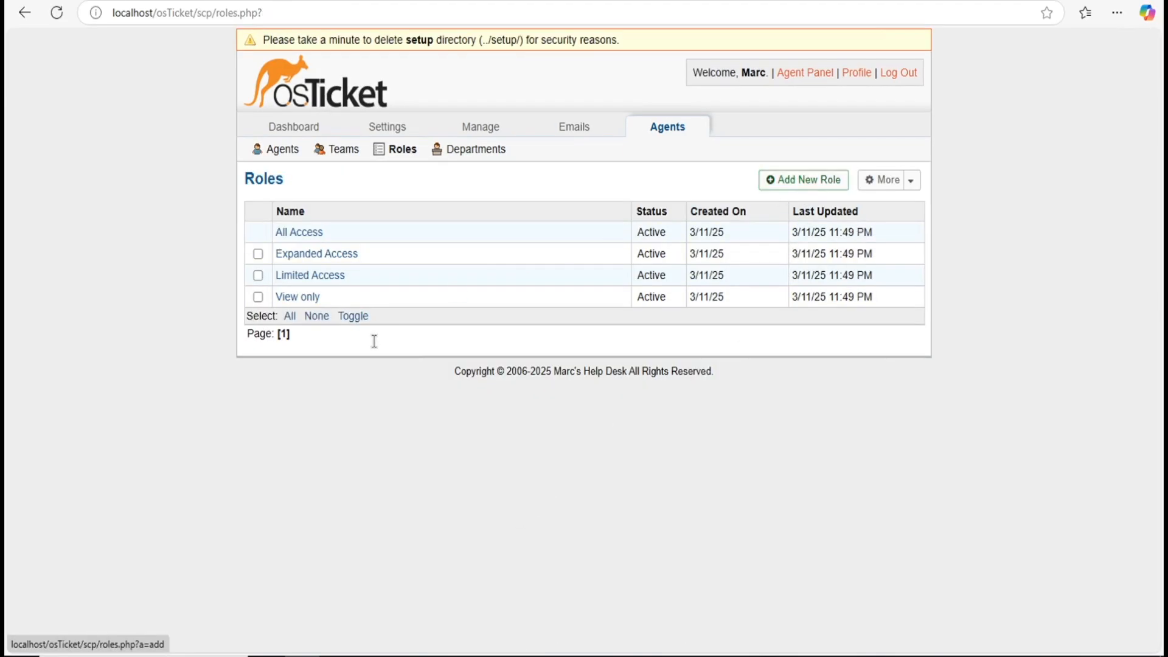
Step: Start a new role named 'Overlord'
left_click(780, 183)
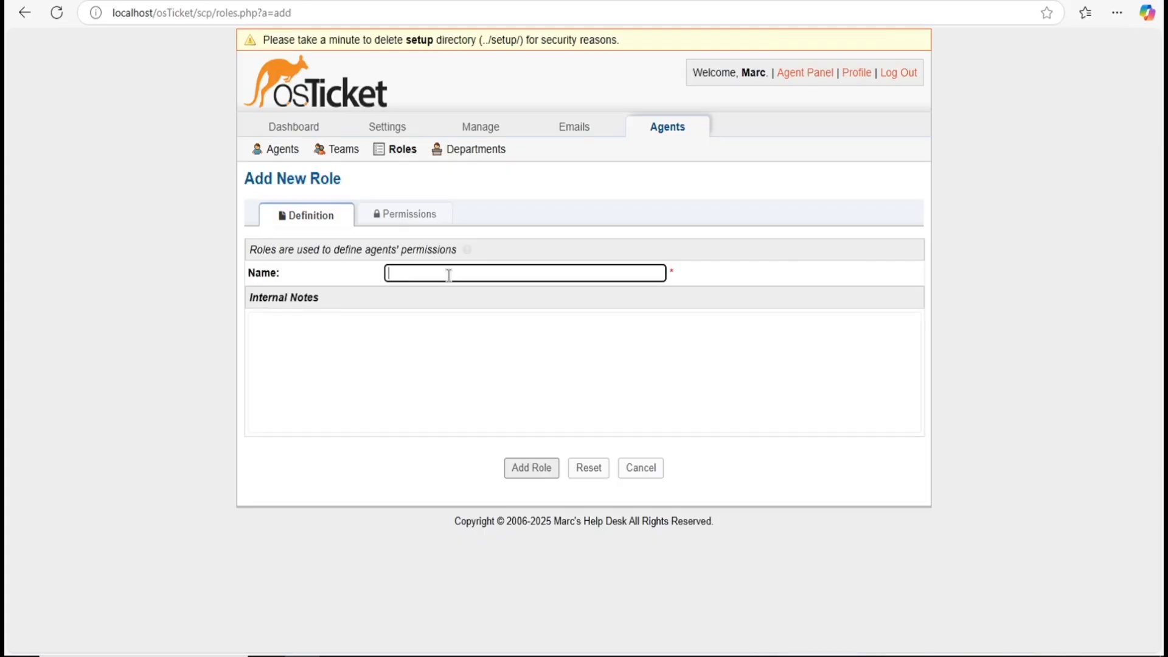
left_click(450, 272)
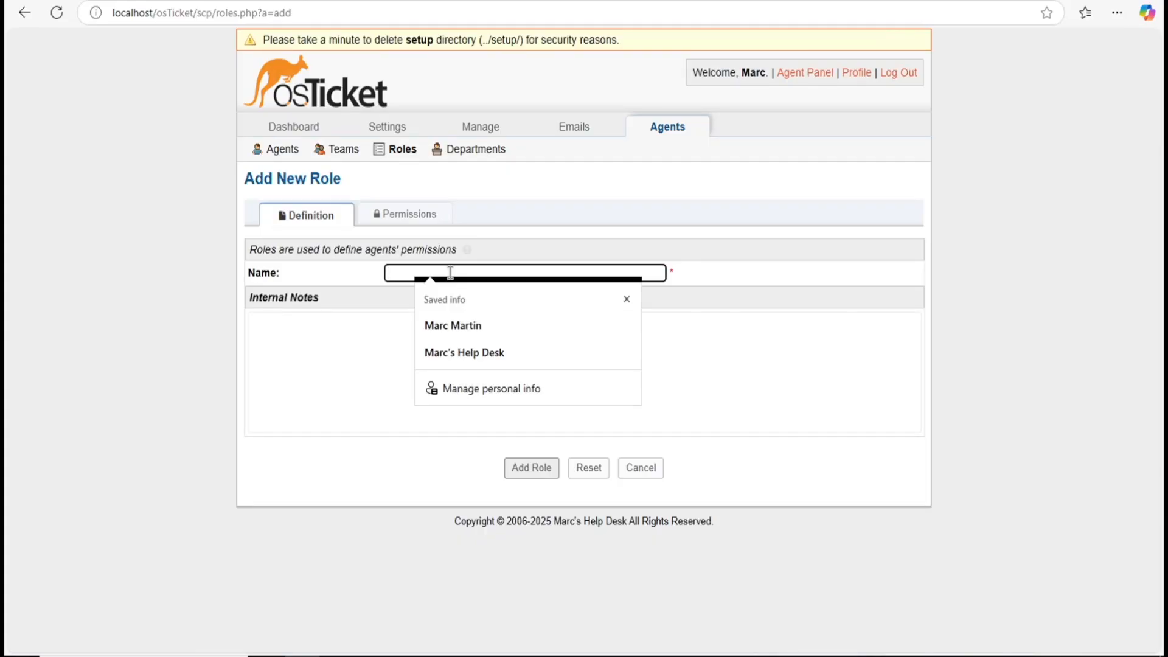
type("Overlors")
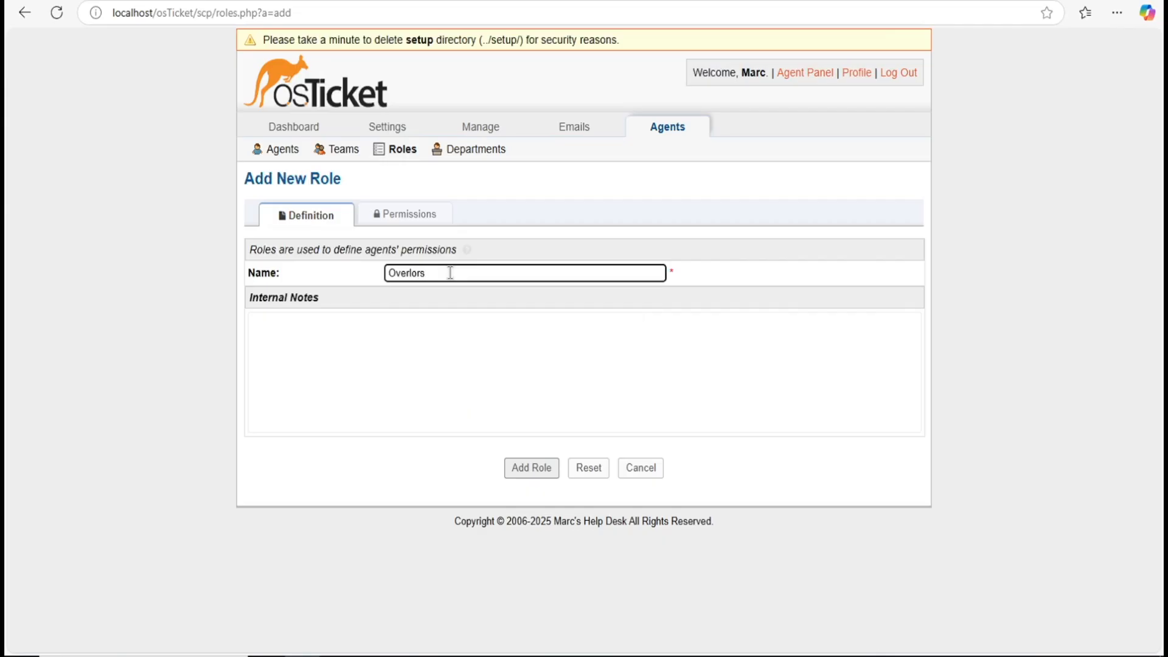
key("BackSpace")
type("d")
Step: Grant the role every Tickets permission, from Assign through Transfer
left_click(393, 215)
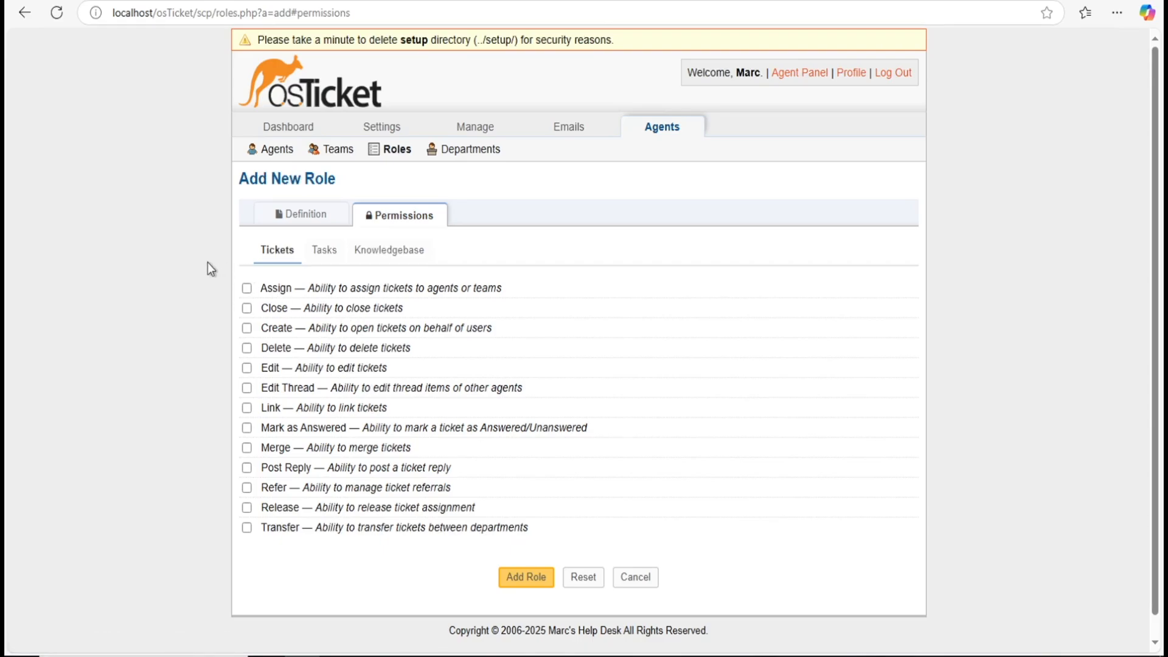
scroll(321, 277, "down", 1)
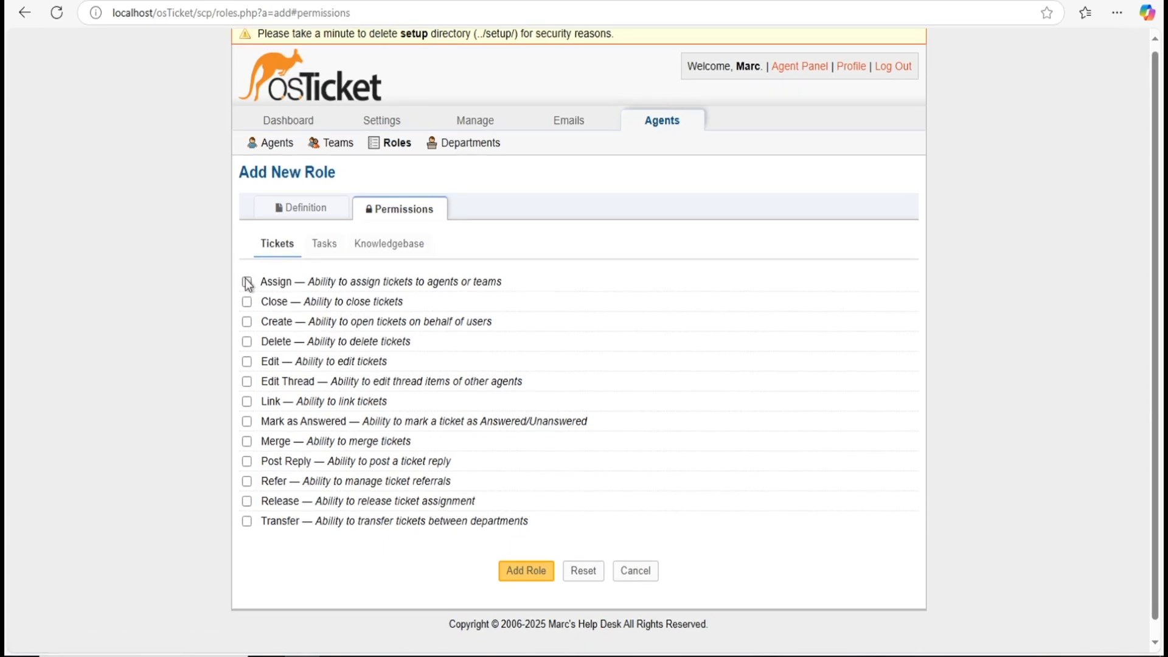
left_click(247, 283)
scroll(248, 310, "down", 1)
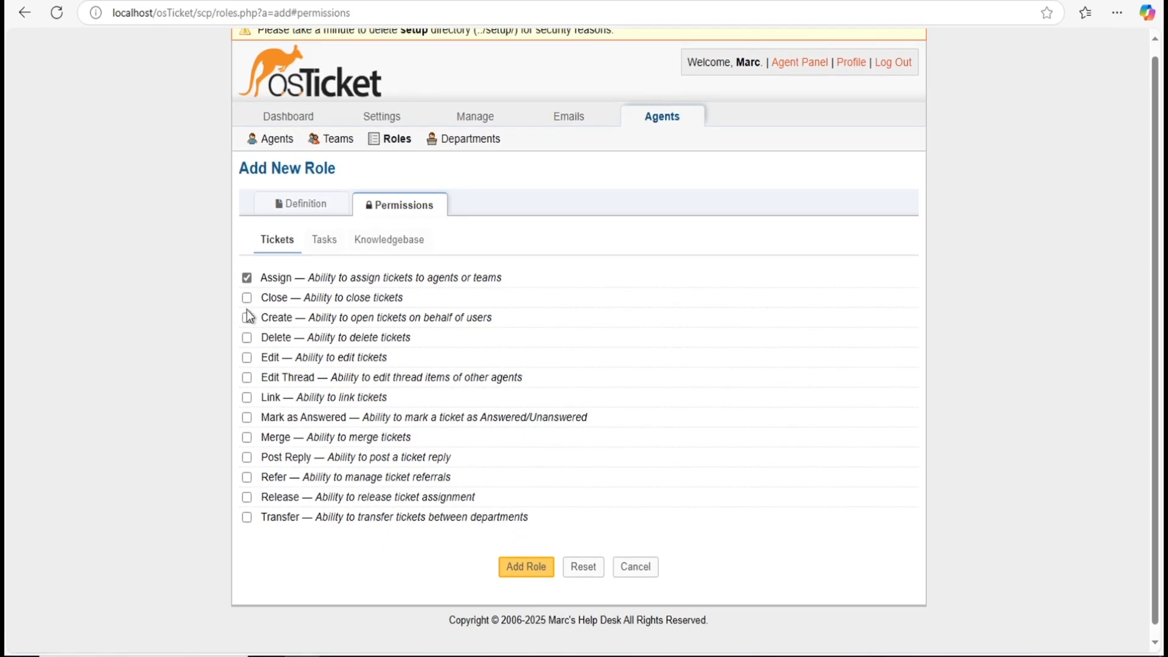
left_click(247, 298)
scroll(247, 316, "down", 1)
left_click(247, 334)
scroll(246, 338, "down", 1)
left_click(246, 347)
left_click(247, 368)
left_click(247, 387)
left_click(246, 407)
left_click(246, 427)
left_click(247, 447)
left_click(246, 466)
left_click(247, 486)
left_click(247, 507)
Step: Save the Overlord role and return to the Agents list
scroll(526, 547, "up", 1)
left_click(526, 556)
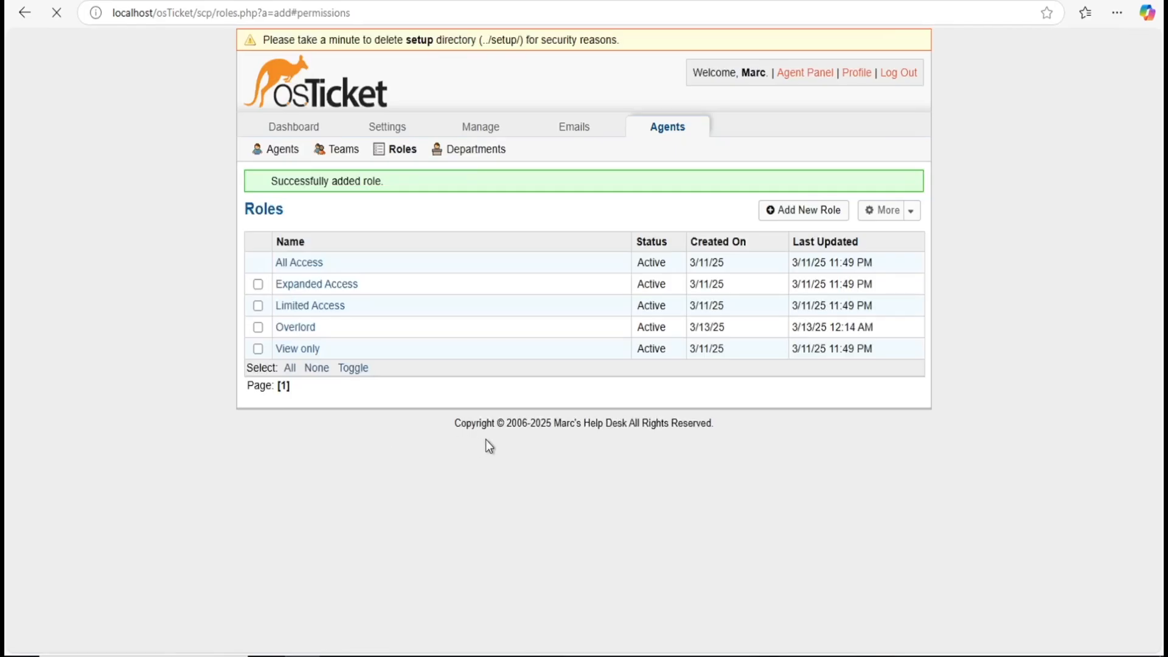
left_click(280, 149)
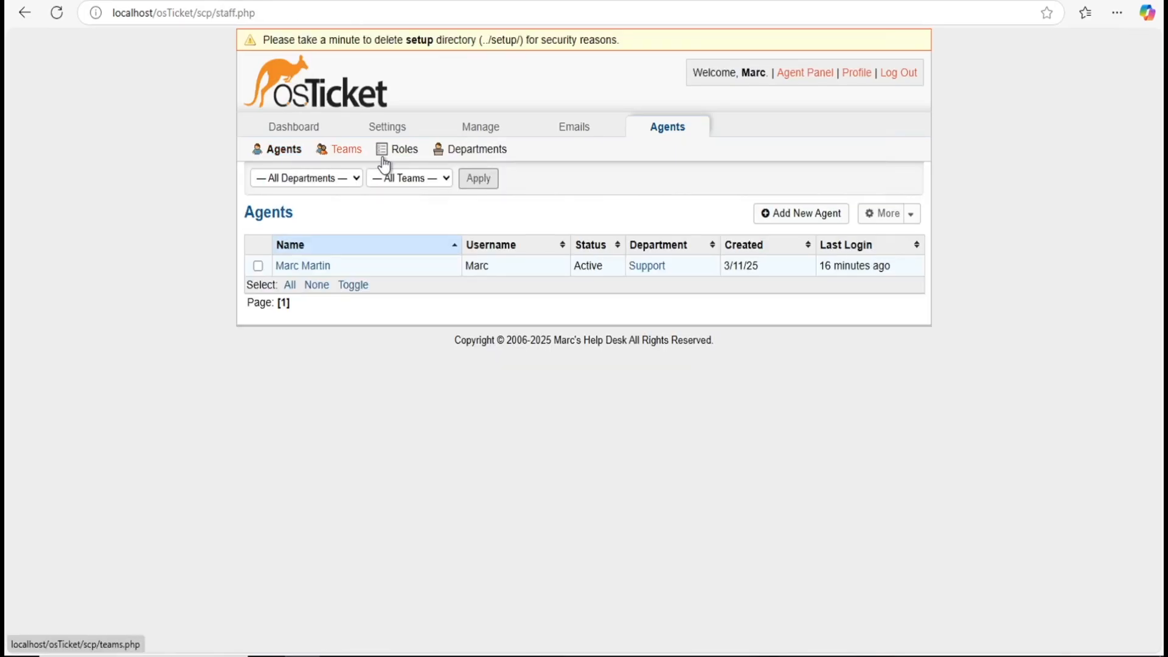
Step: Switch to the Departments list showing Maintenance and Support
left_click(465, 152)
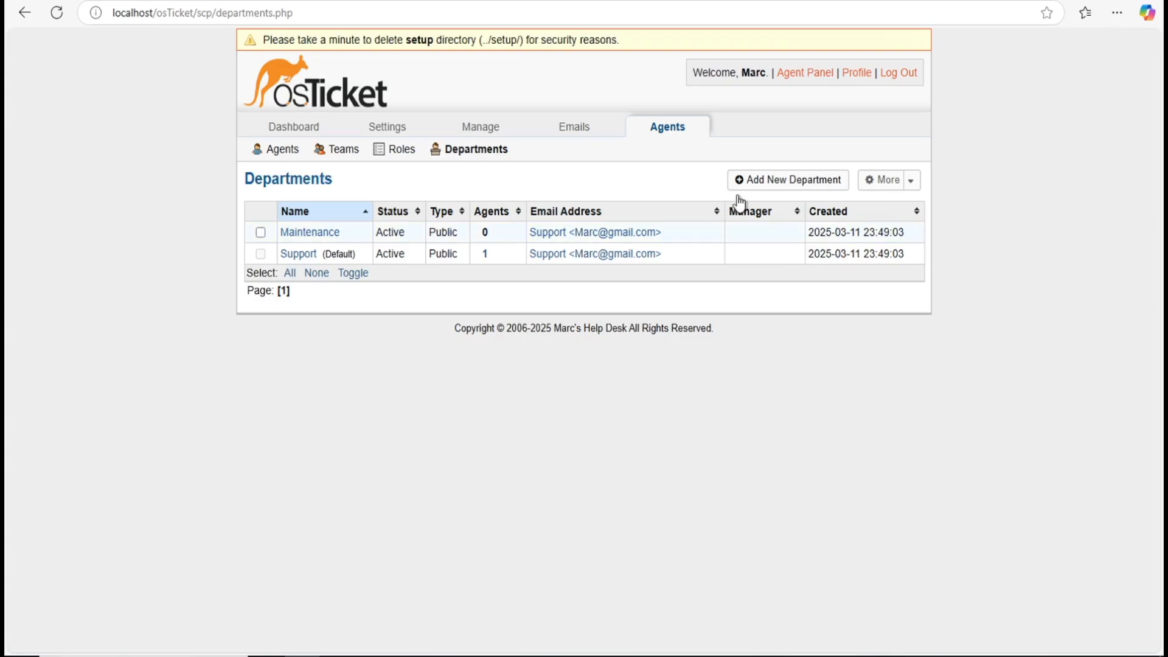
Step: Start a new department with Support as its parent department
left_click(753, 182)
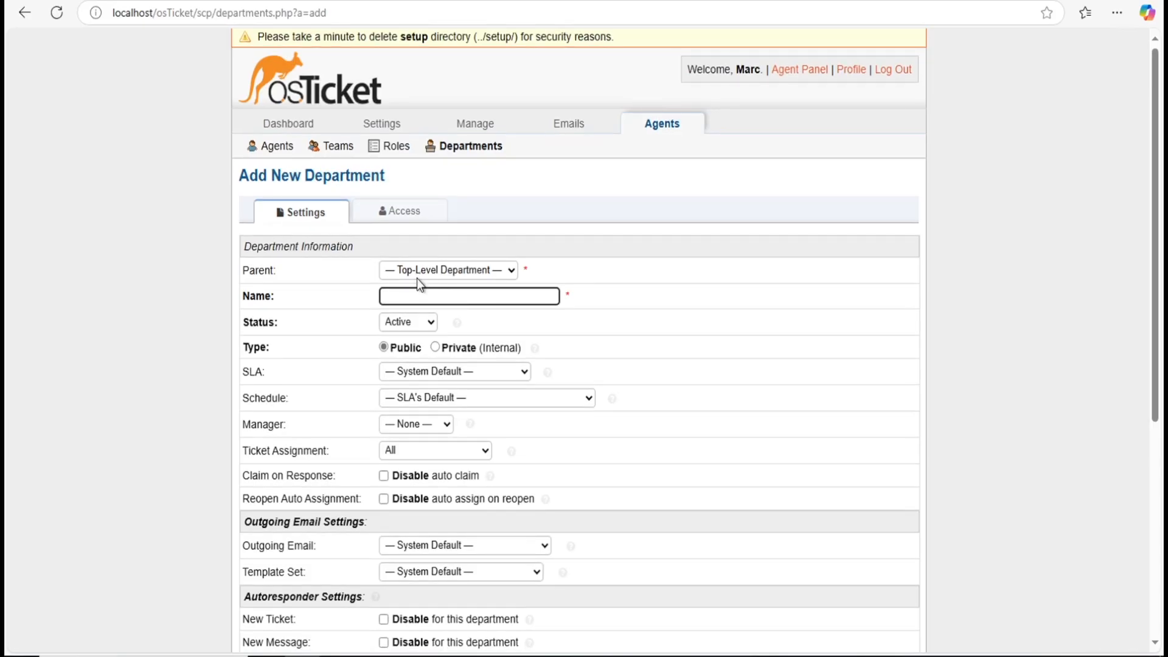
scroll(361, 261, "down", 1)
left_click(421, 263)
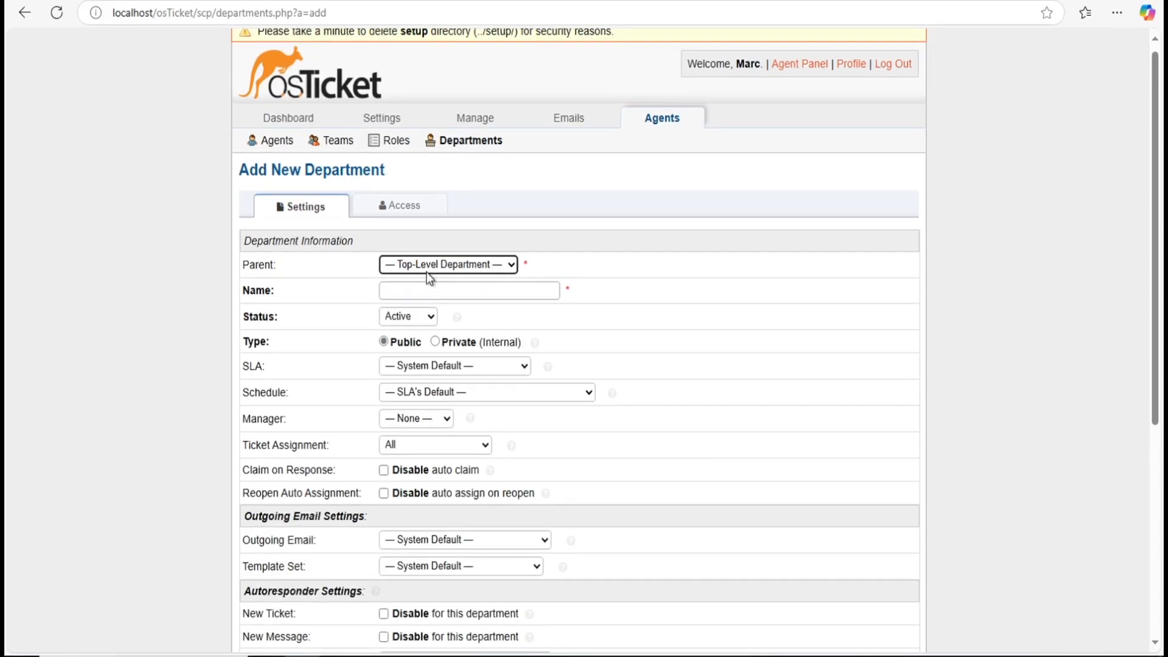
scroll(487, 268, "up", 1)
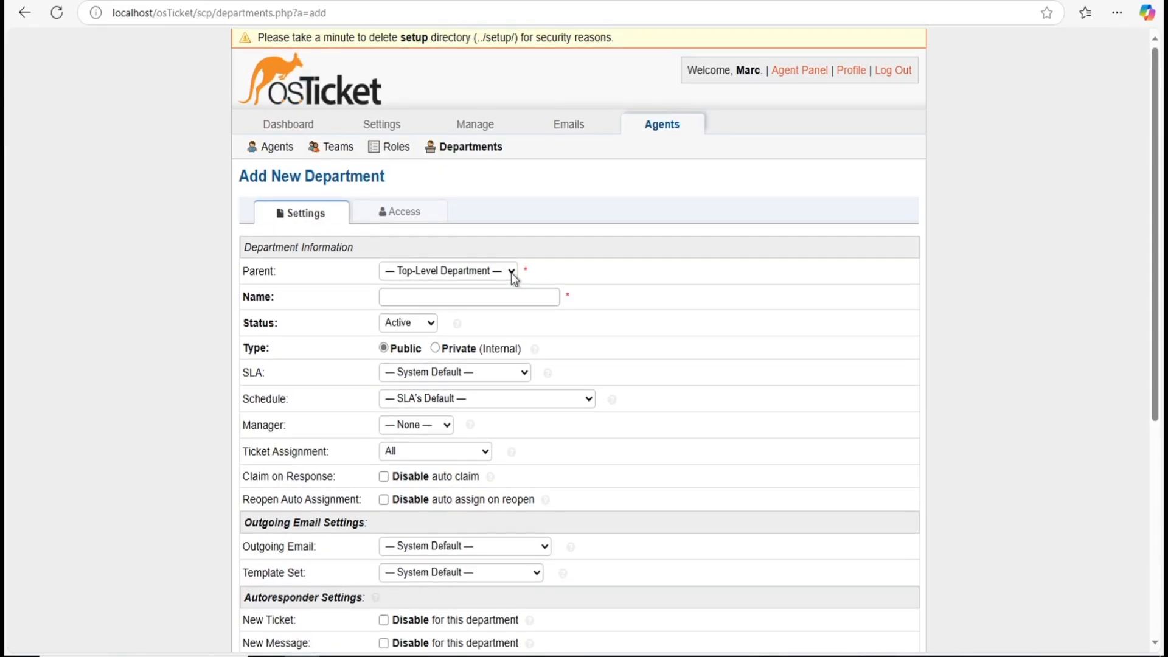
scroll(512, 272, "down", 1)
left_click(510, 271)
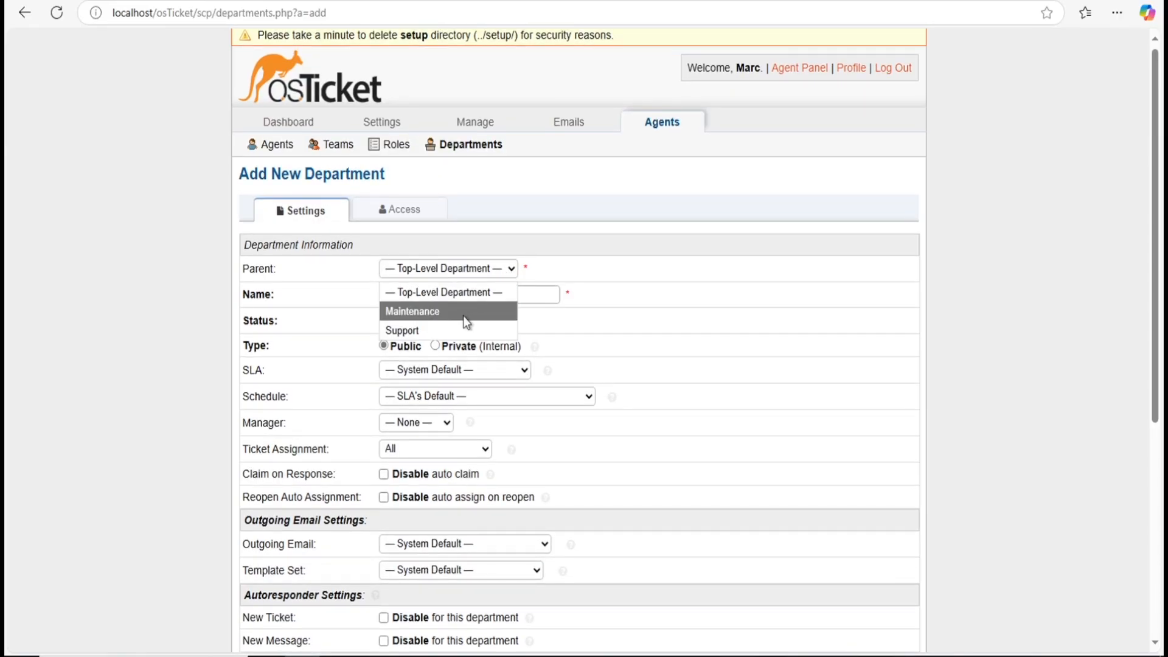
scroll(382, 329, "up", 1)
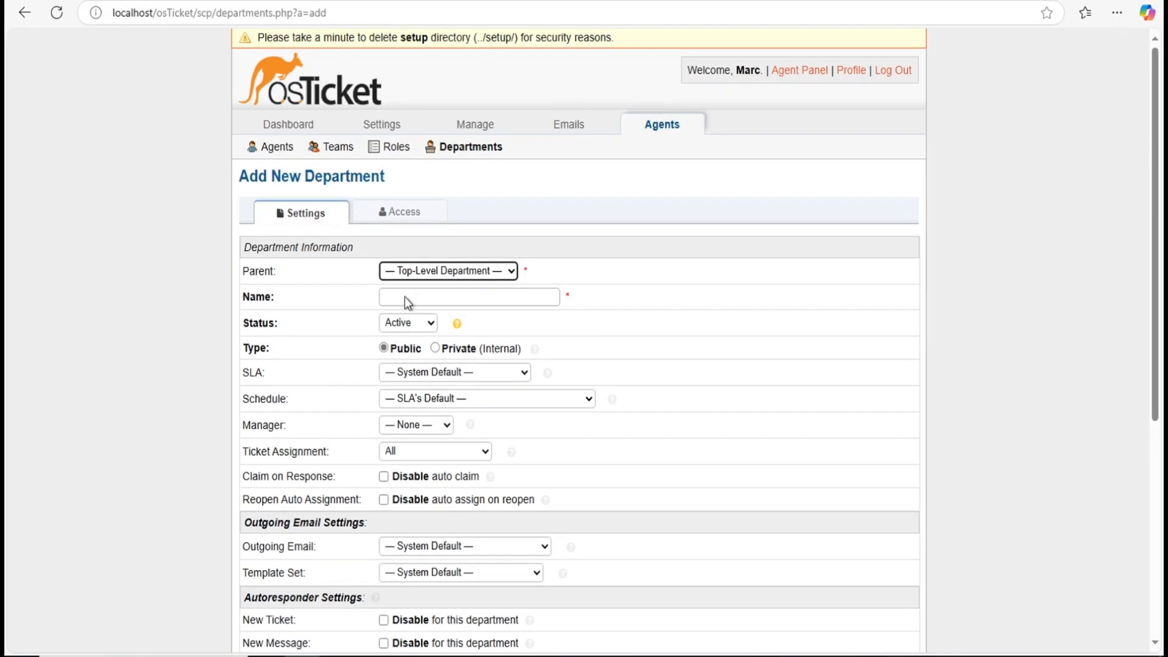
scroll(515, 271, "down", 1)
left_click(556, 273)
left_click(512, 272)
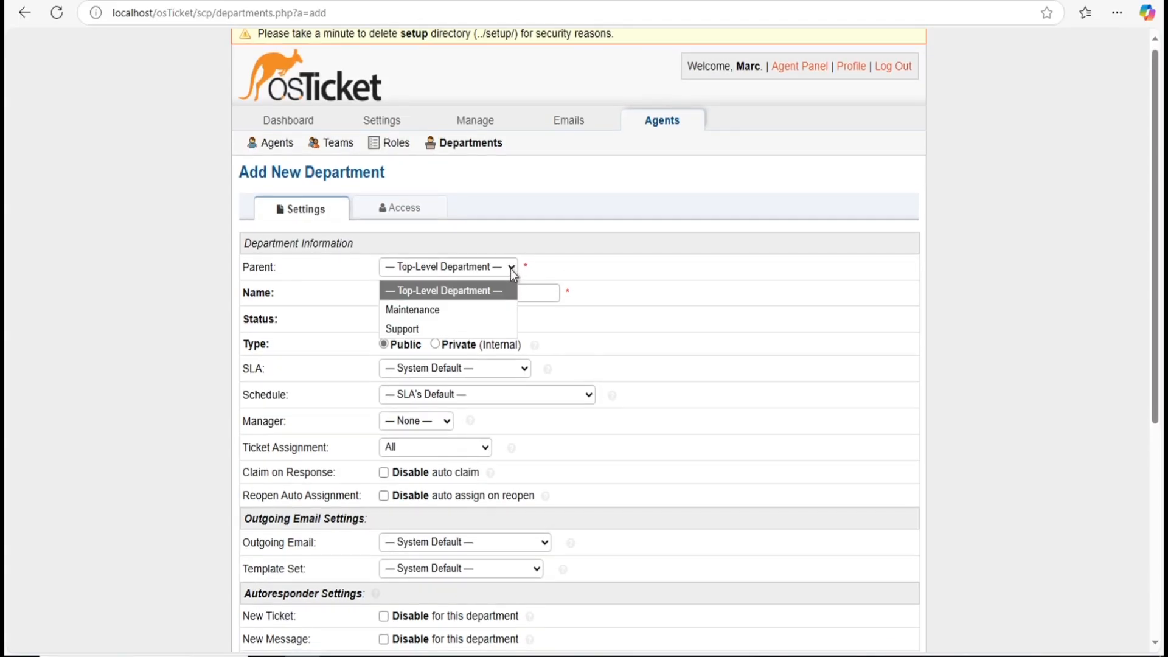
left_click(487, 327)
Step: Name the department 'Mini Support team' and create it
left_click(476, 294)
scroll(476, 294, "up", 1)
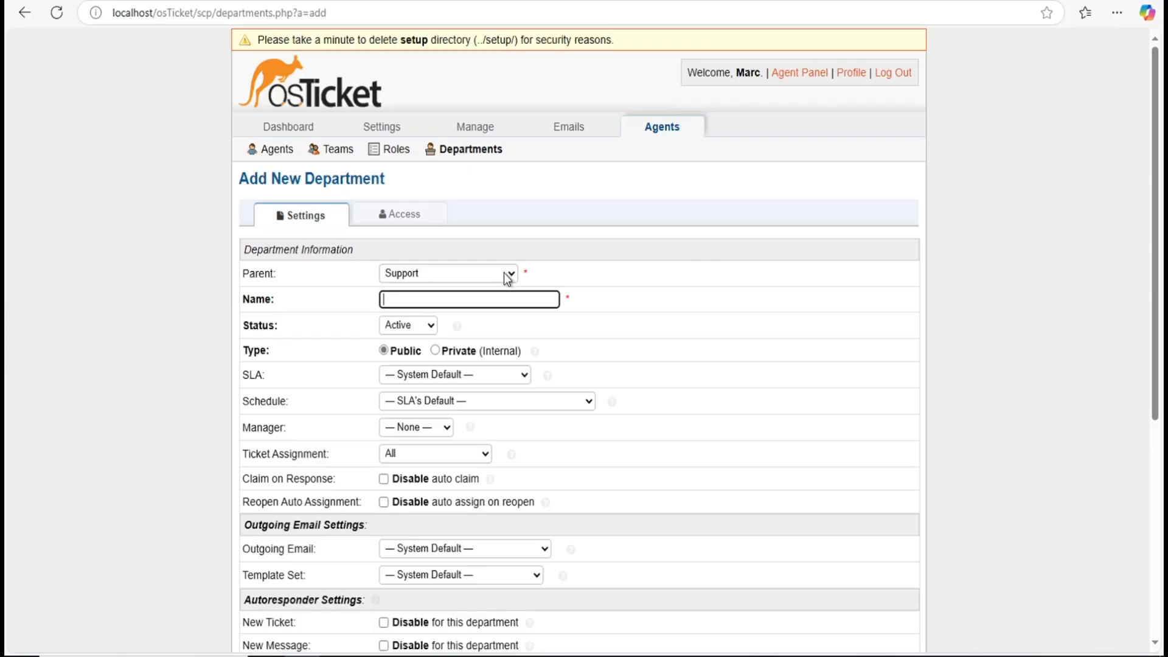
type("Mini Admins")
key("BackSpace")
key("BackSpace")
key("BackSpace")
key("BackSpace")
key("BackSpace")
key("BackSpace")
key("BackSpace")
type("Supprt")
key("BackSpace")
key("BackSpace")
key("BackSpace")
key("BackSpace")
key("BackSpace")
key("BackSpace")
type("Support team")
scroll(485, 318, "down", 5)
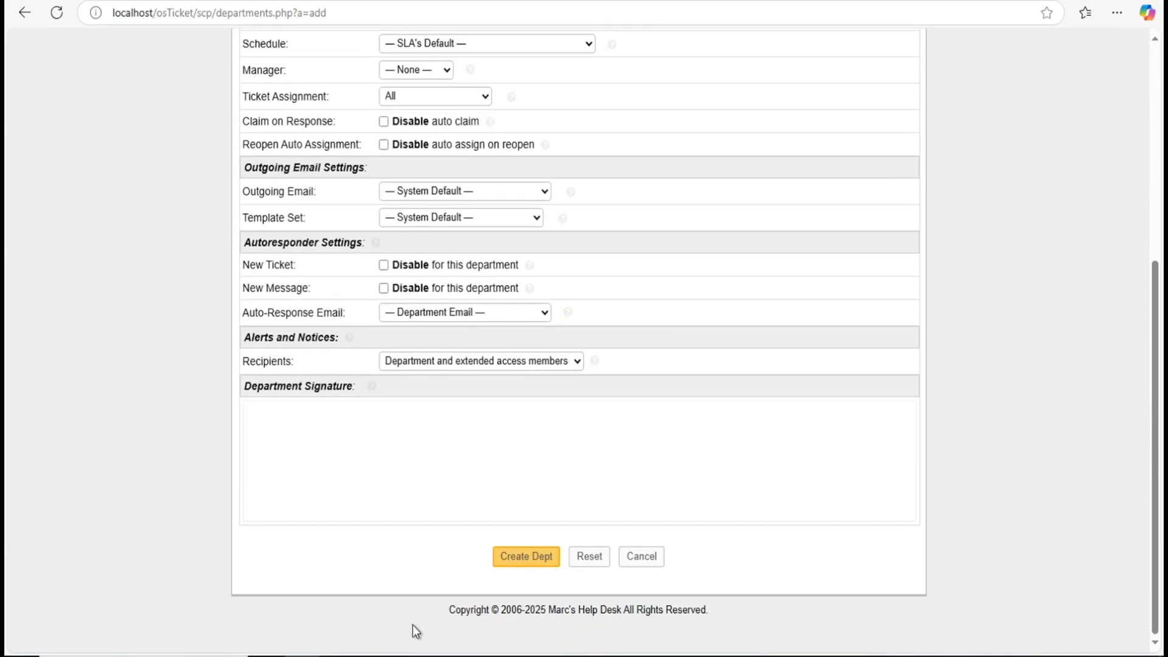
scroll(540, 563, "up", 1)
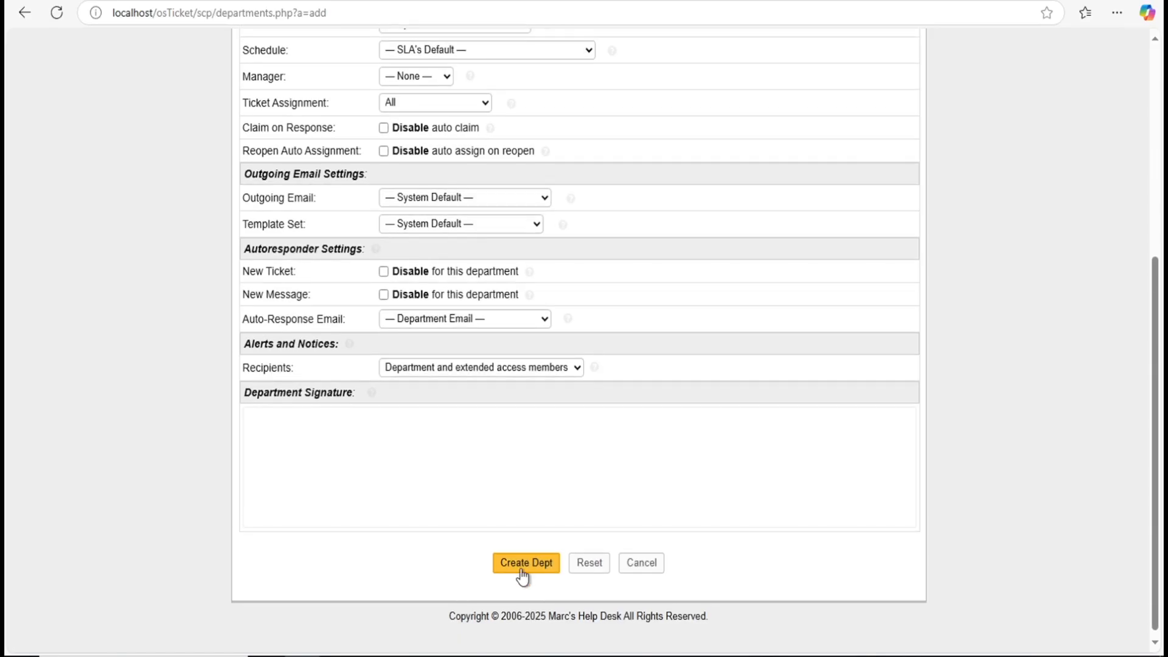
left_click(516, 624)
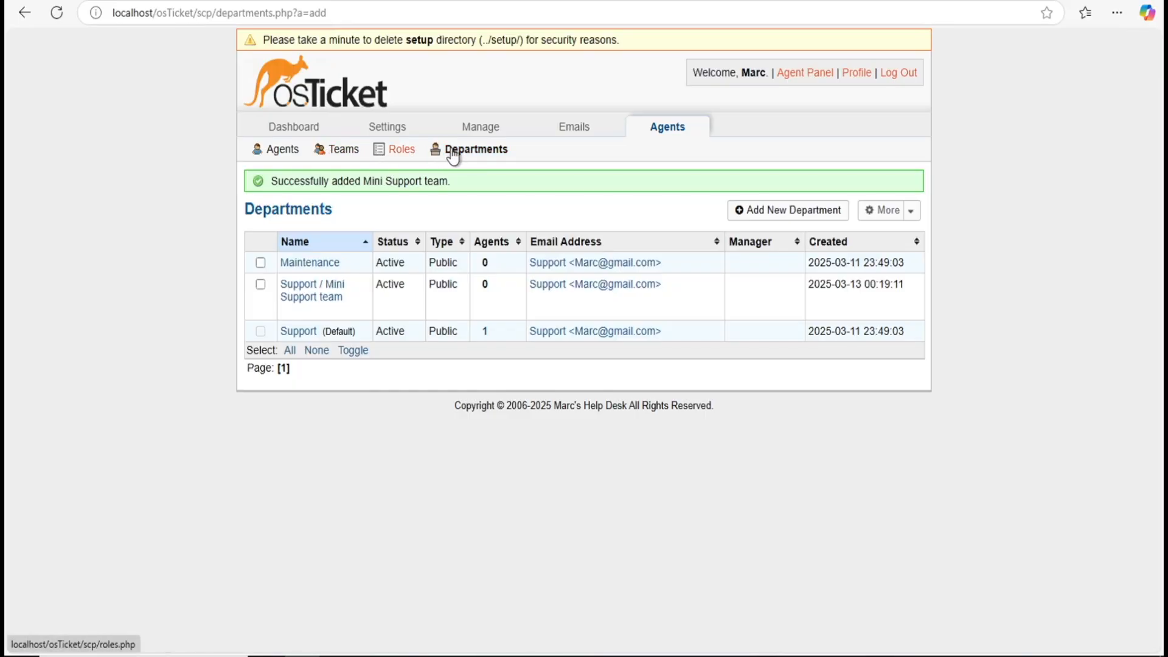
Step: Open the Teams list, showing only the Level I Support team
left_click(339, 149)
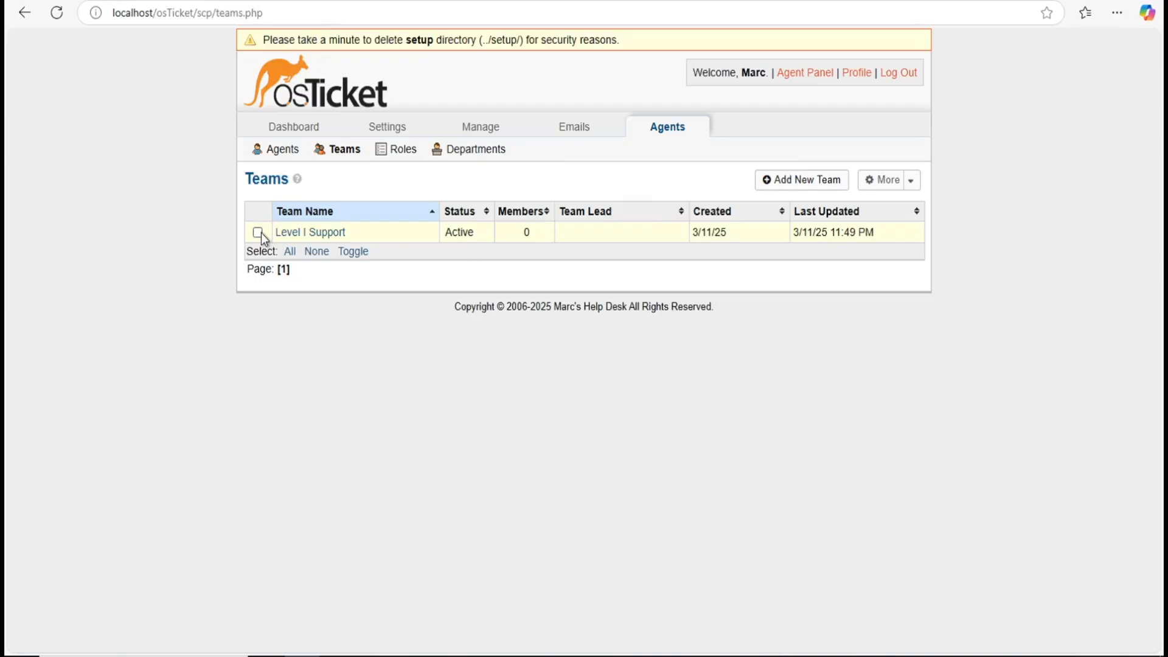
Step: Create the 'Online Banking' team without adding any members
left_click(794, 191)
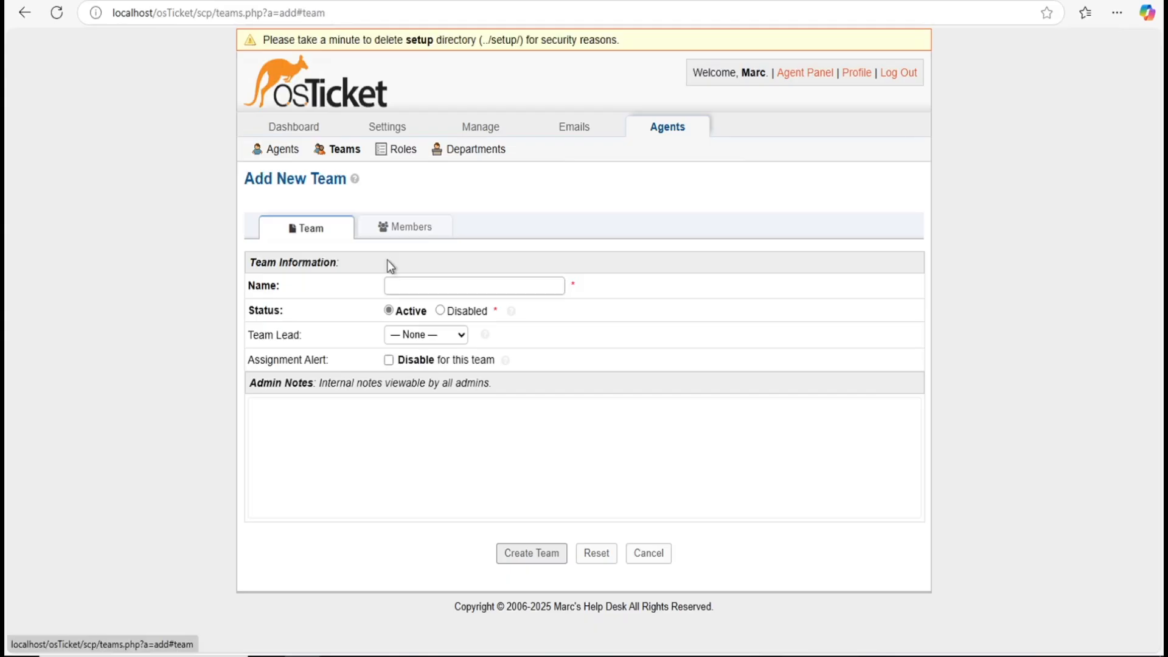
left_click(420, 284)
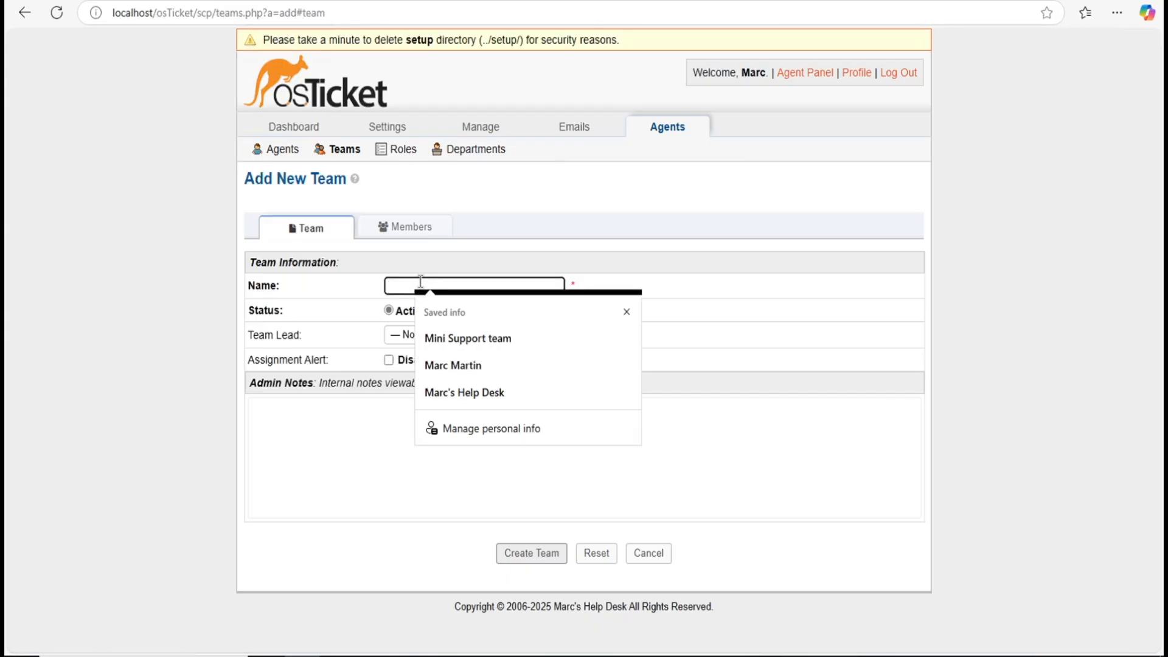
type("On")
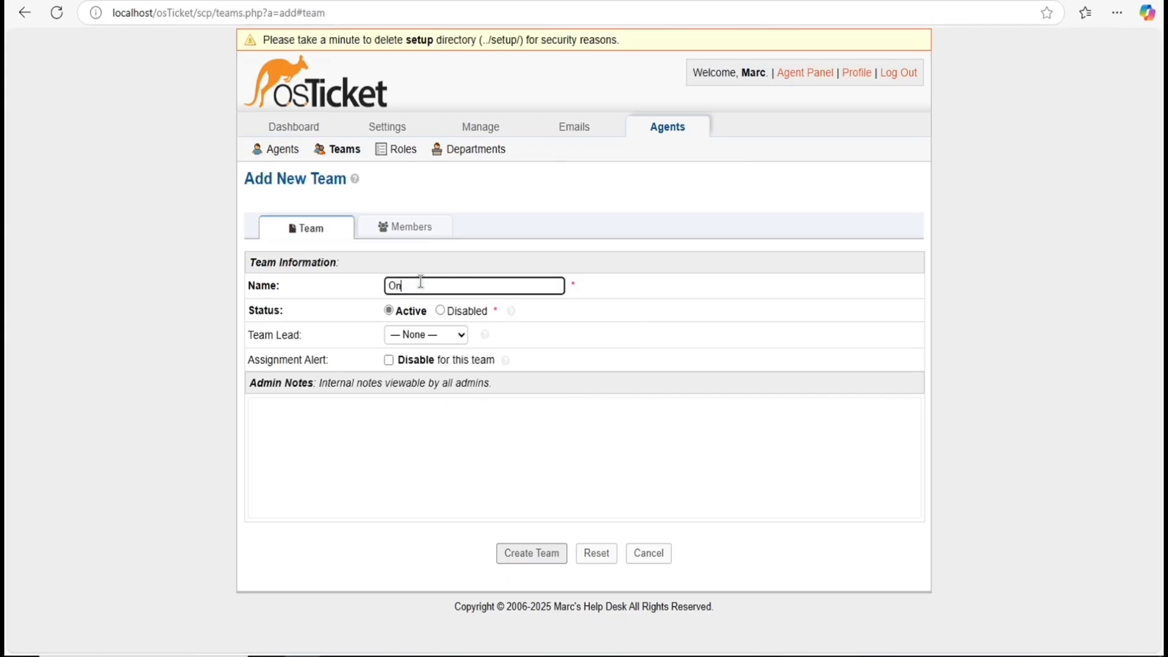
type("line Banking")
left_click(387, 228)
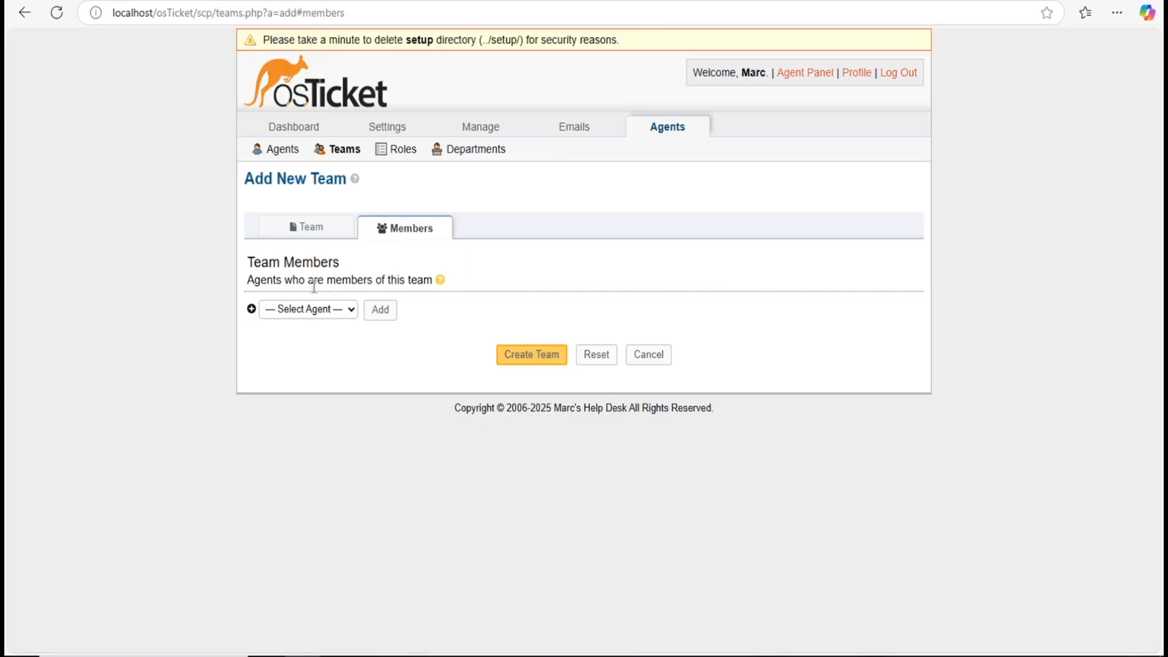
left_click(346, 309)
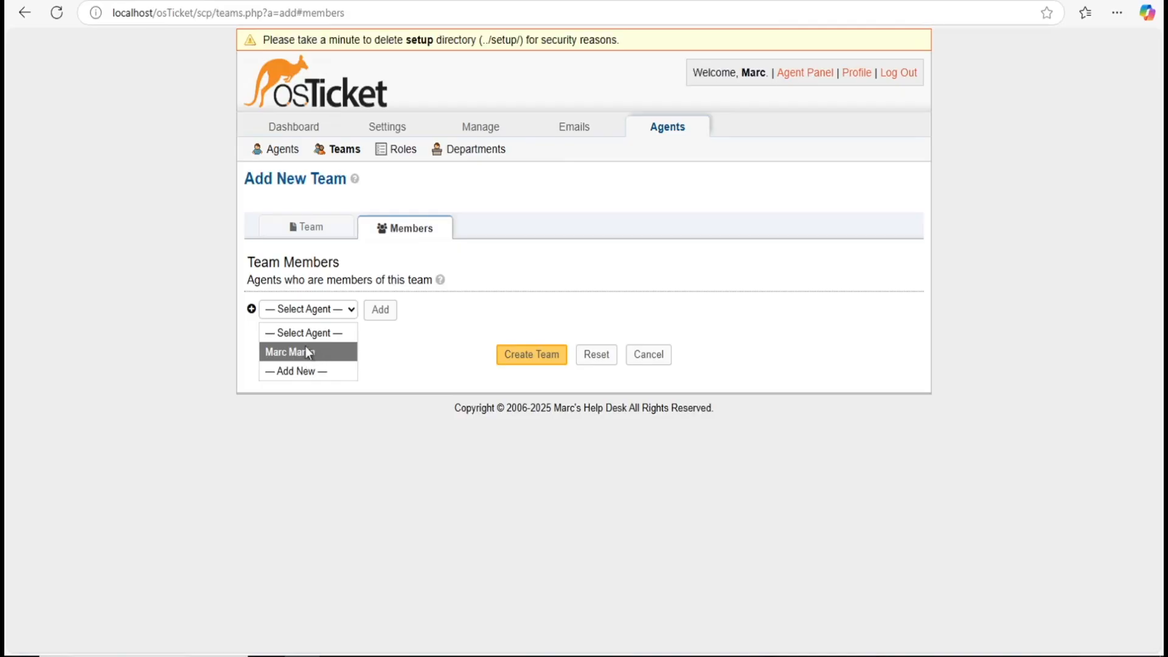
left_click(396, 338)
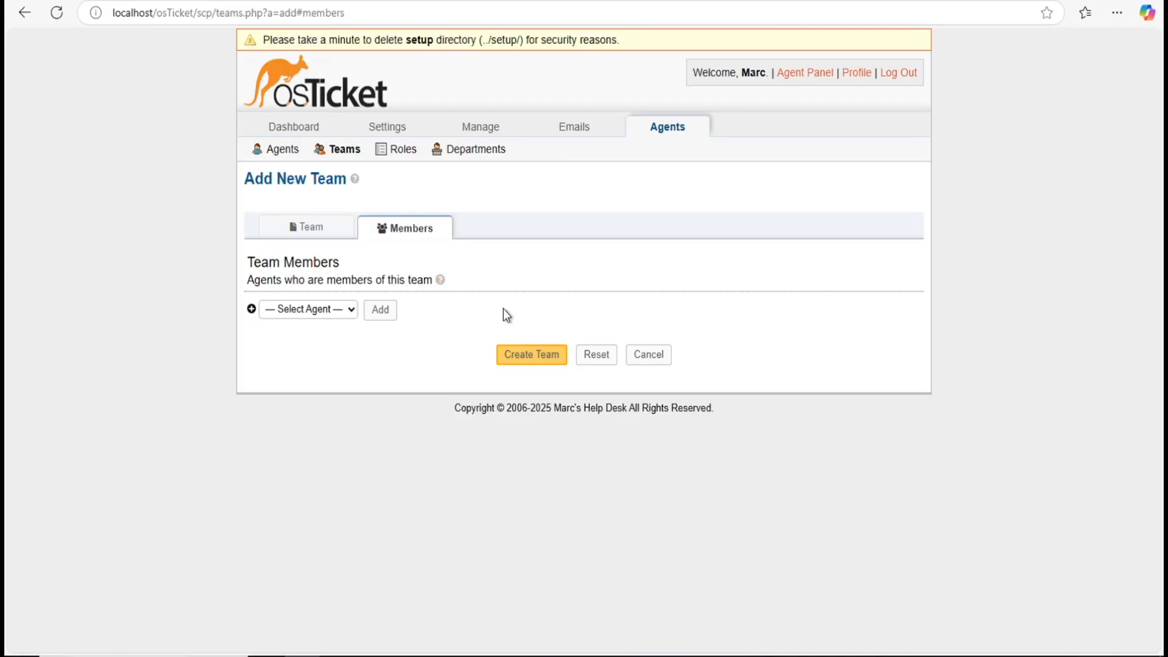
left_click(334, 233)
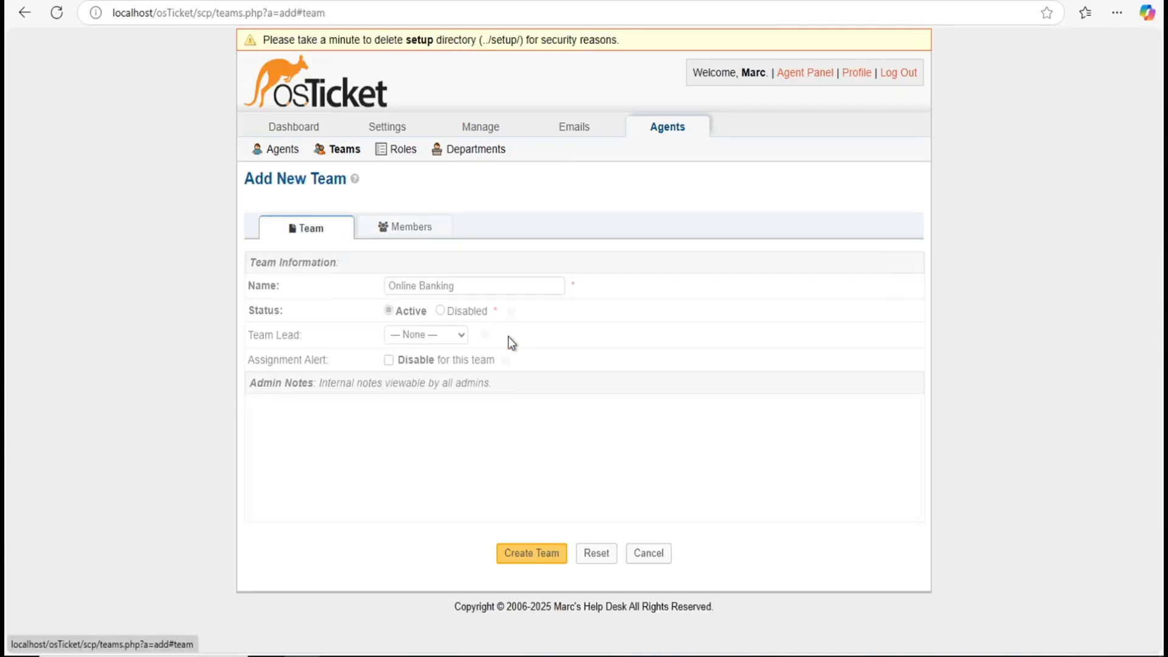
left_click(530, 555)
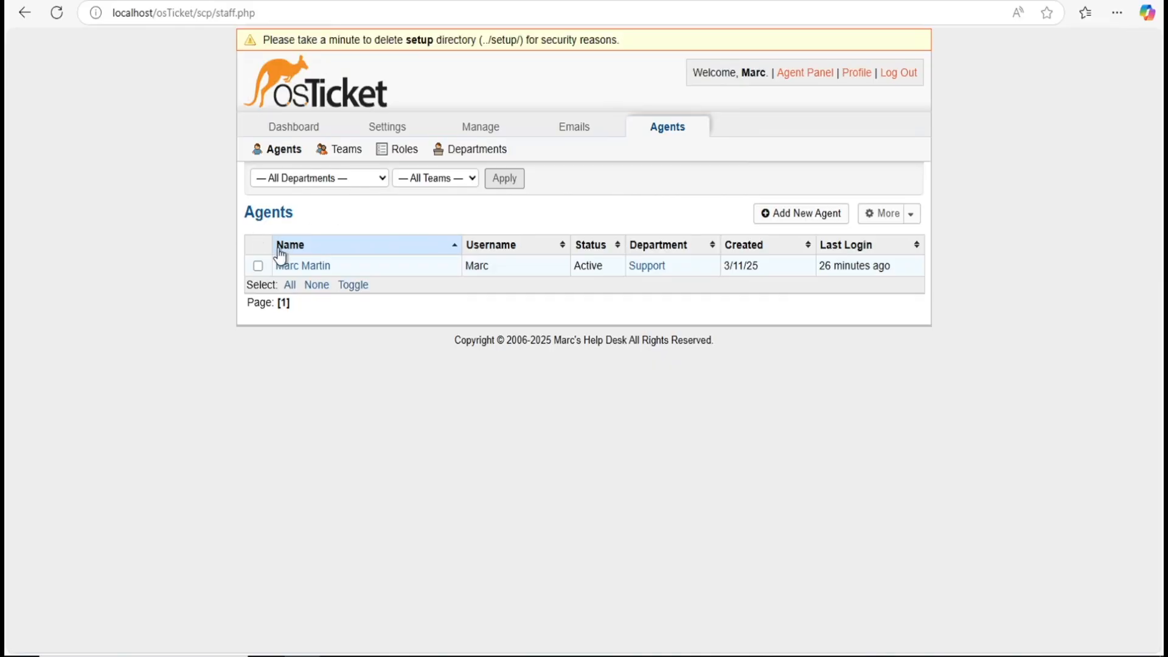
Step: Start a new agent and enter the agent's first and last name
left_click(782, 213)
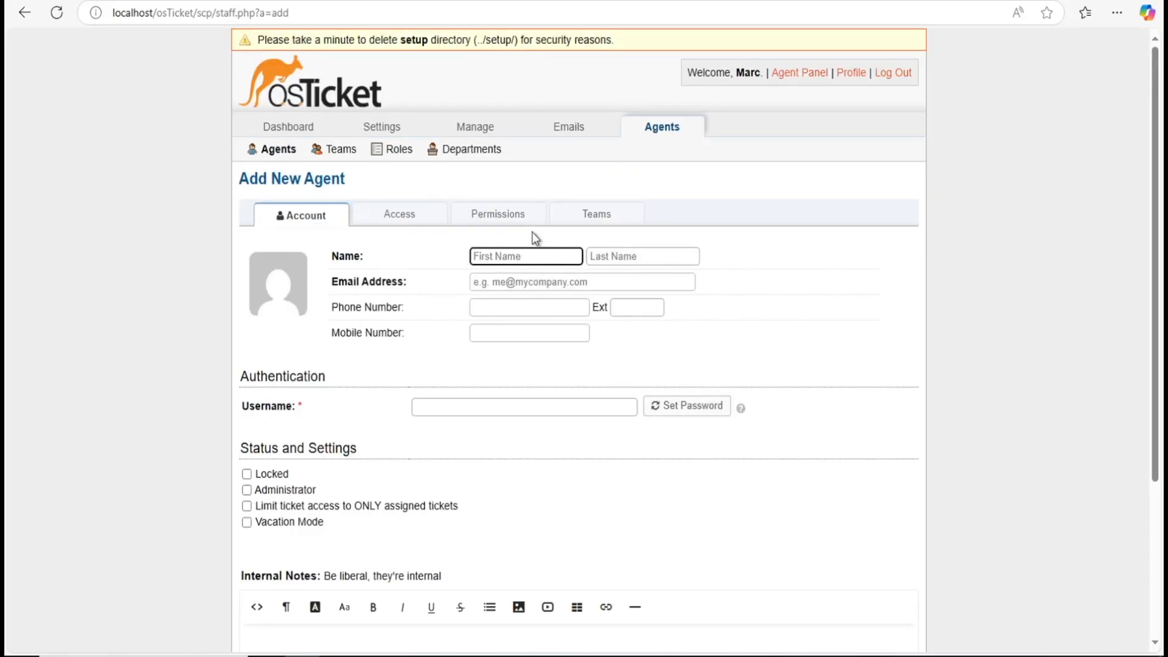
left_click(508, 255)
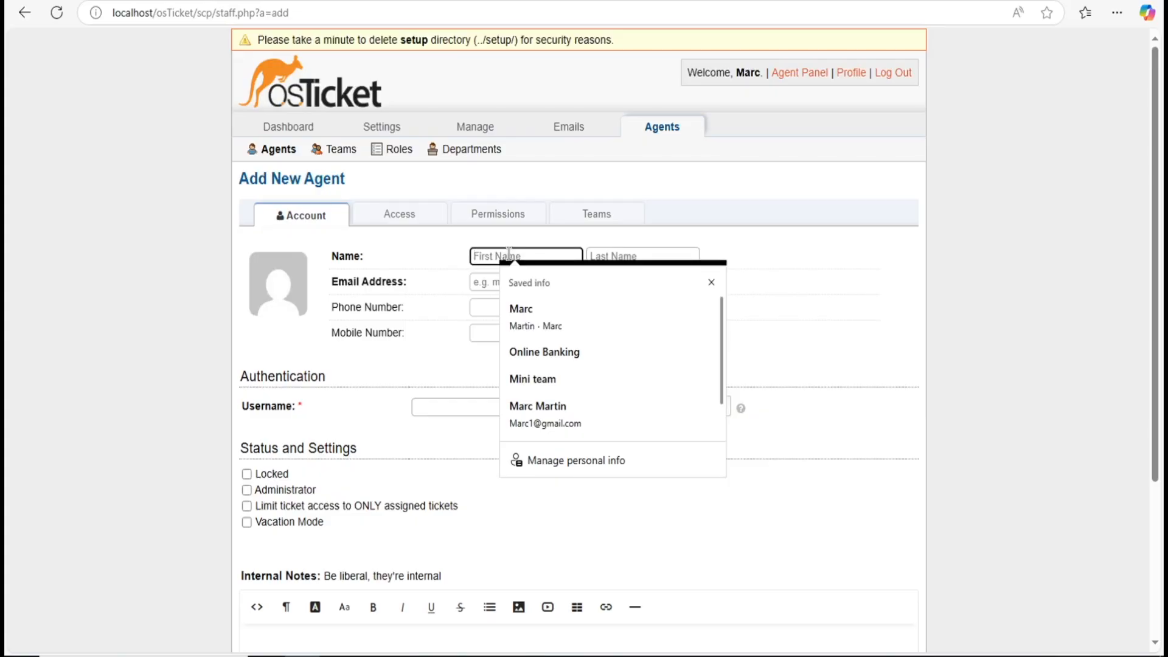
type("Sponge")
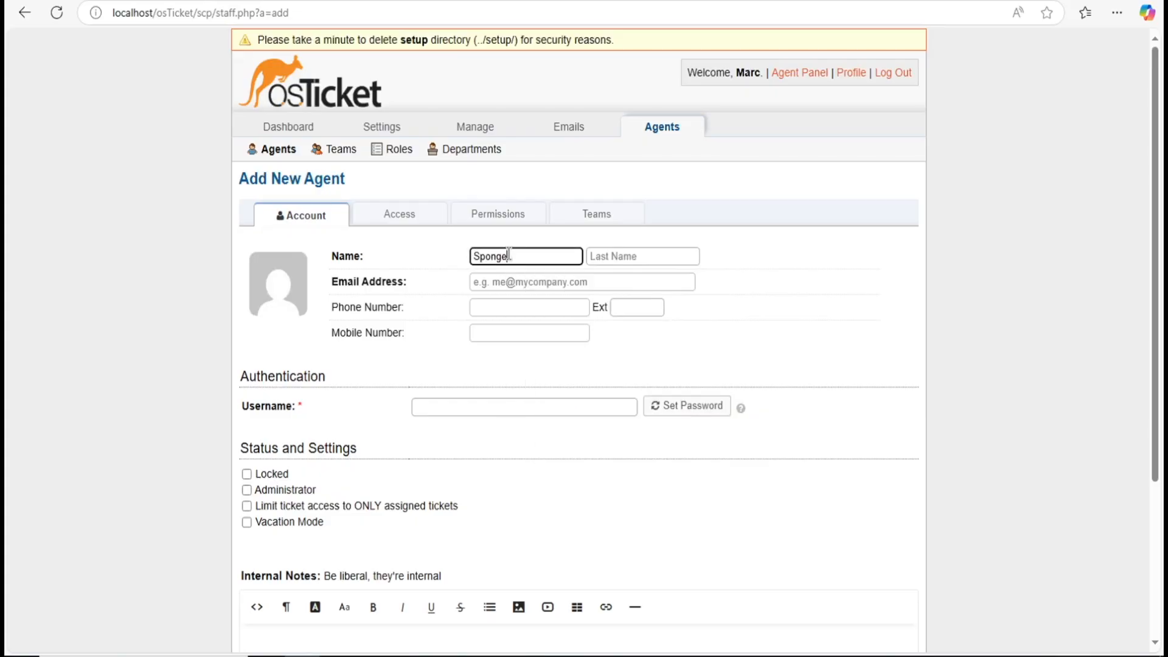
type("bob")
key("BackSpace")
key("BackSpace")
type("ob")
left_click(613, 260)
scroll(613, 260, "down", 1)
type("Squarepants")
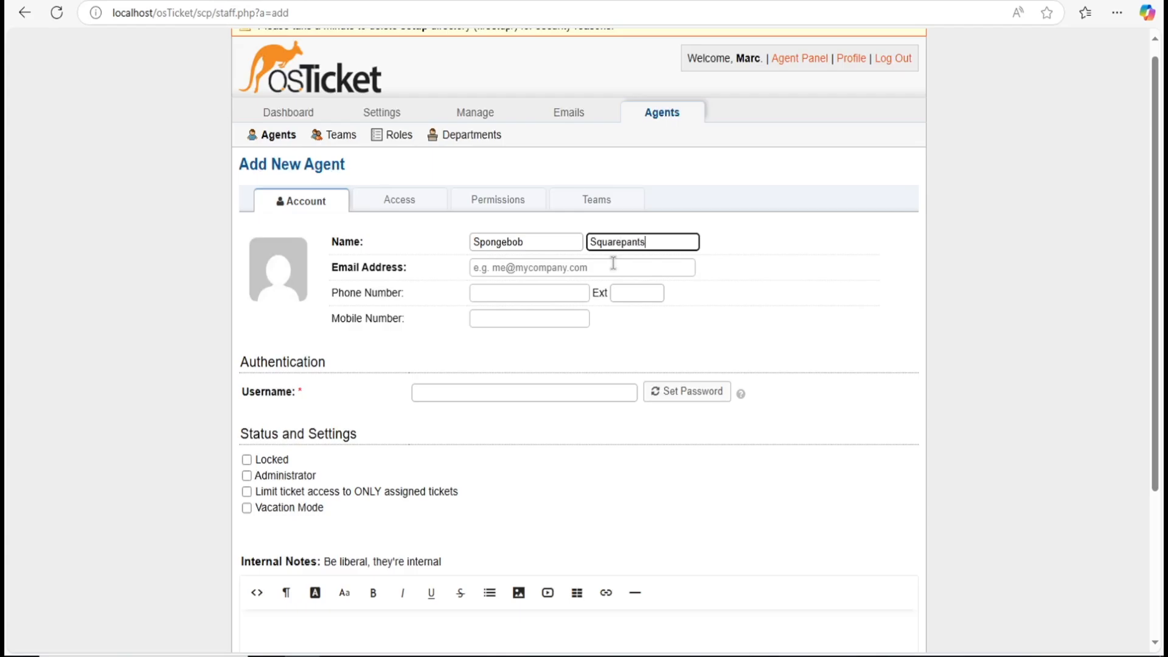
left_click(783, 301)
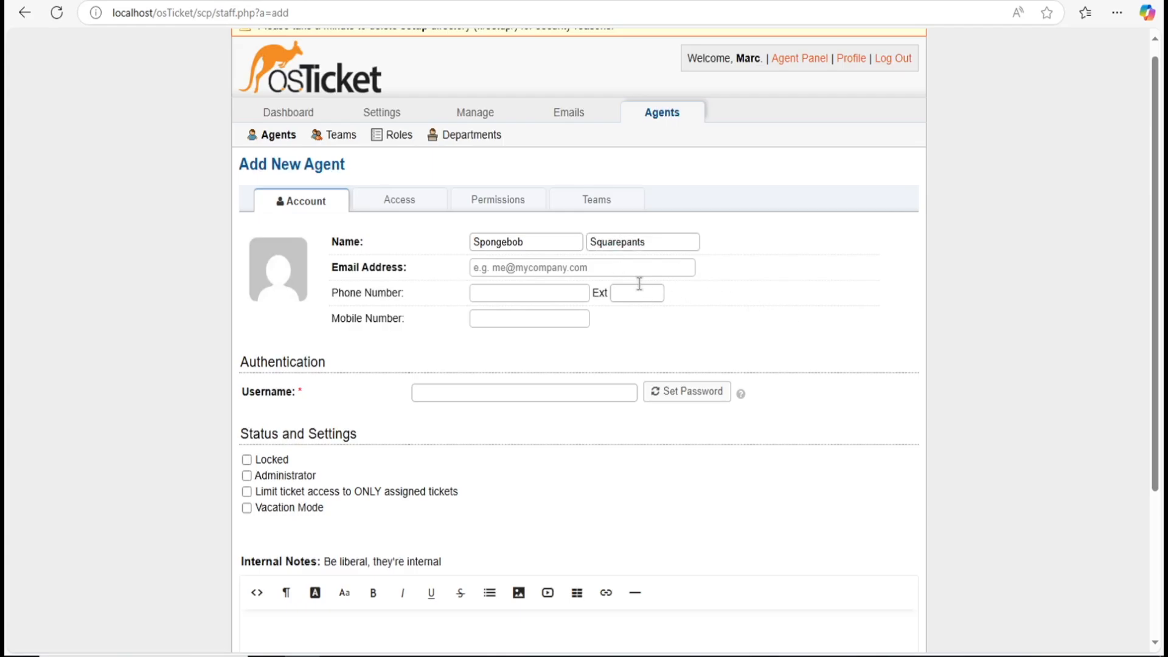
Step: Fill in the agent's e-mail address and username, then scroll to the Create button
left_click(593, 268)
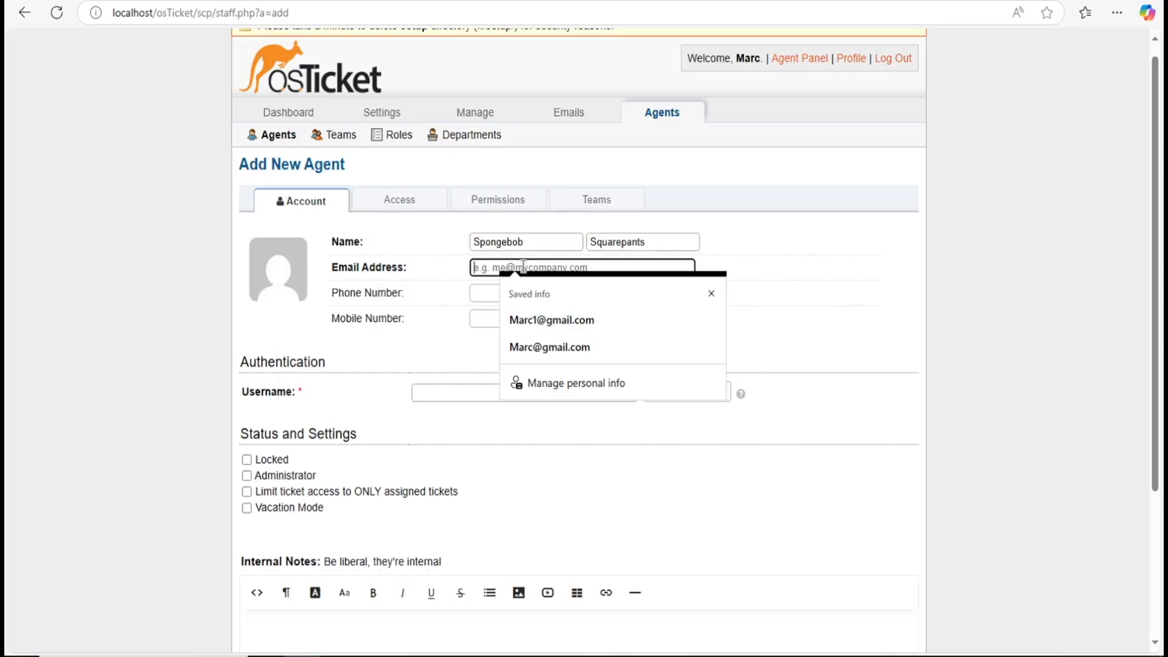
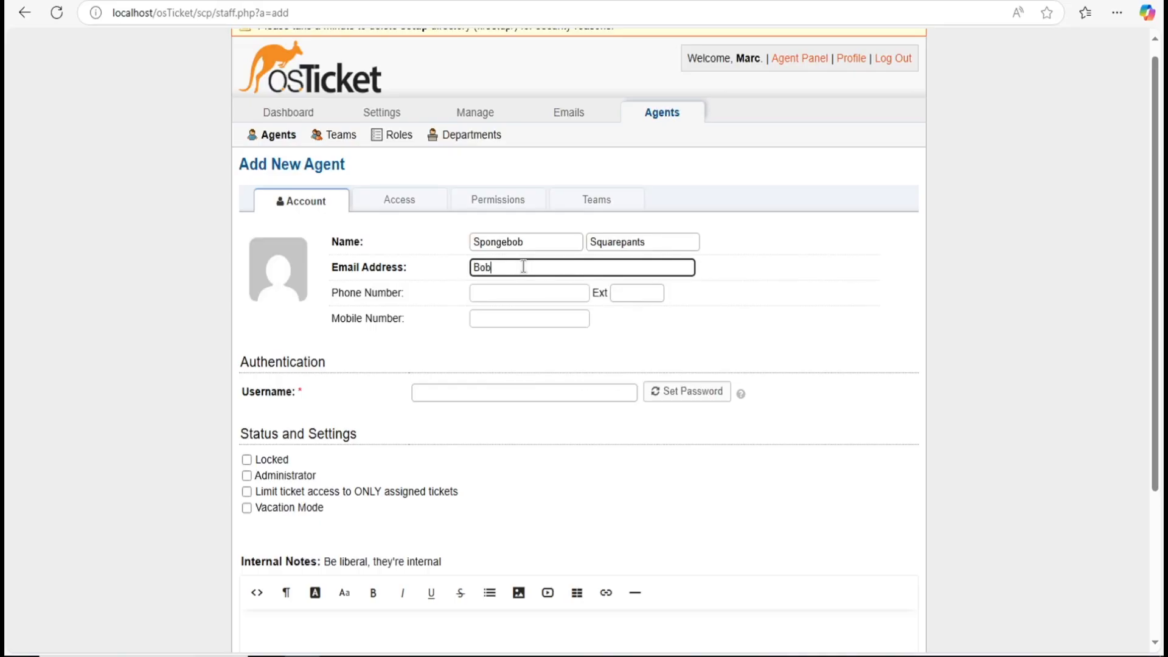
left_click(594, 280)
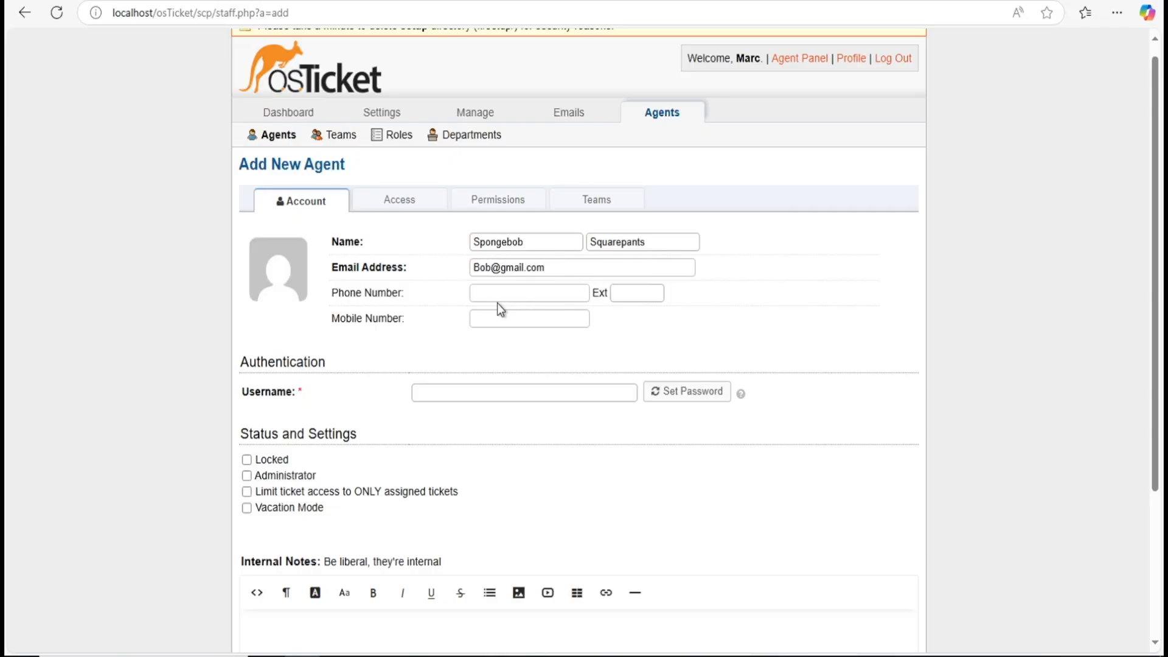
left_click(519, 385)
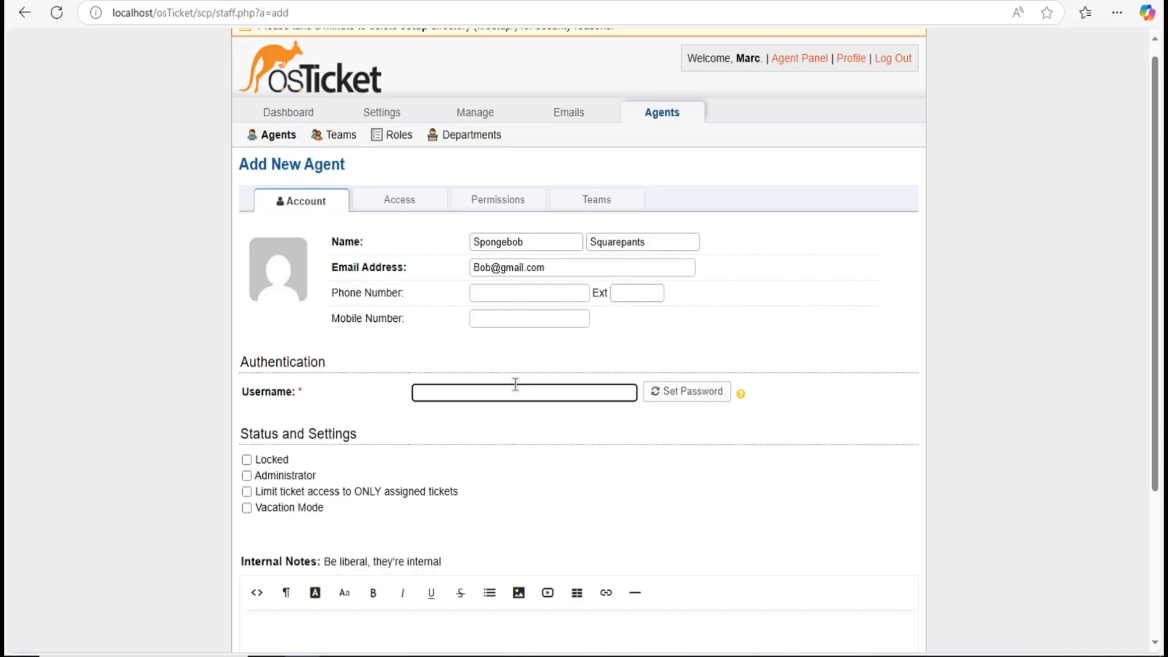
type("Bob")
scroll(402, 490, "down", 3)
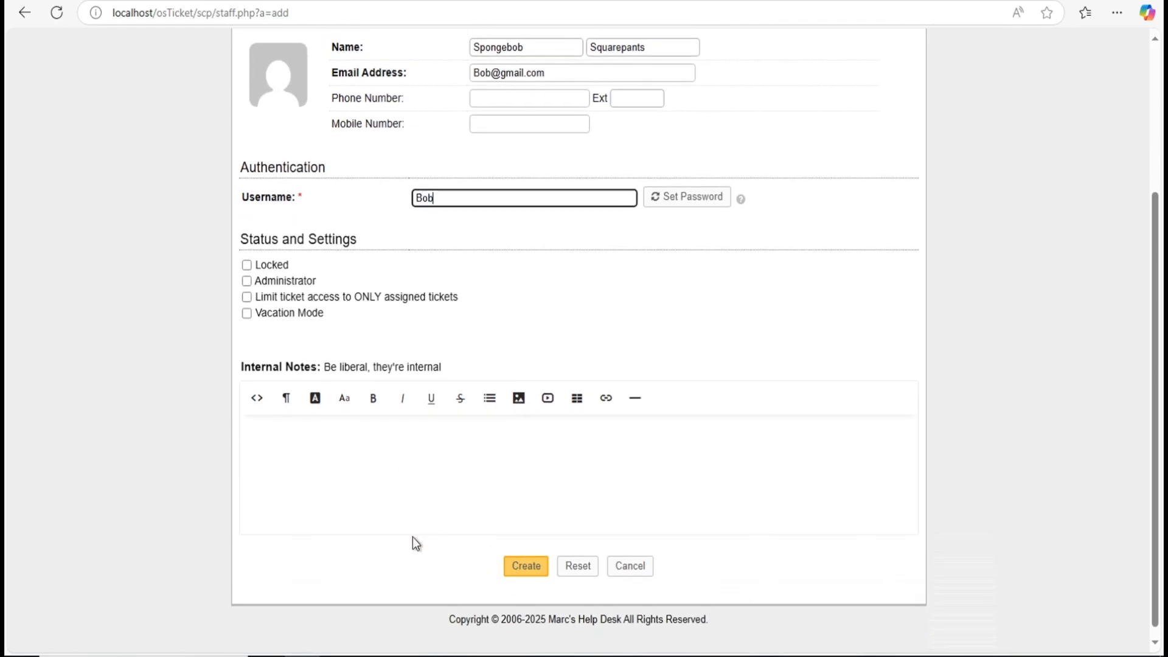
scroll(525, 564, "down", 1)
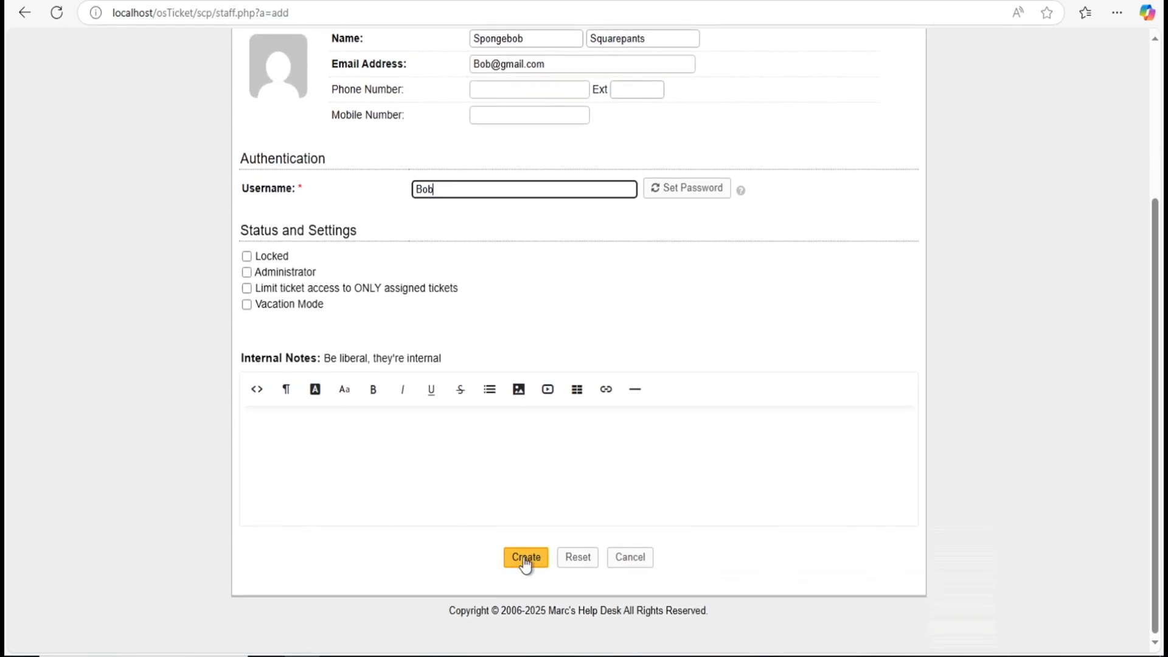
Step: Submit the agent, then set its primary department to Support / Mini Support team
left_click(525, 561)
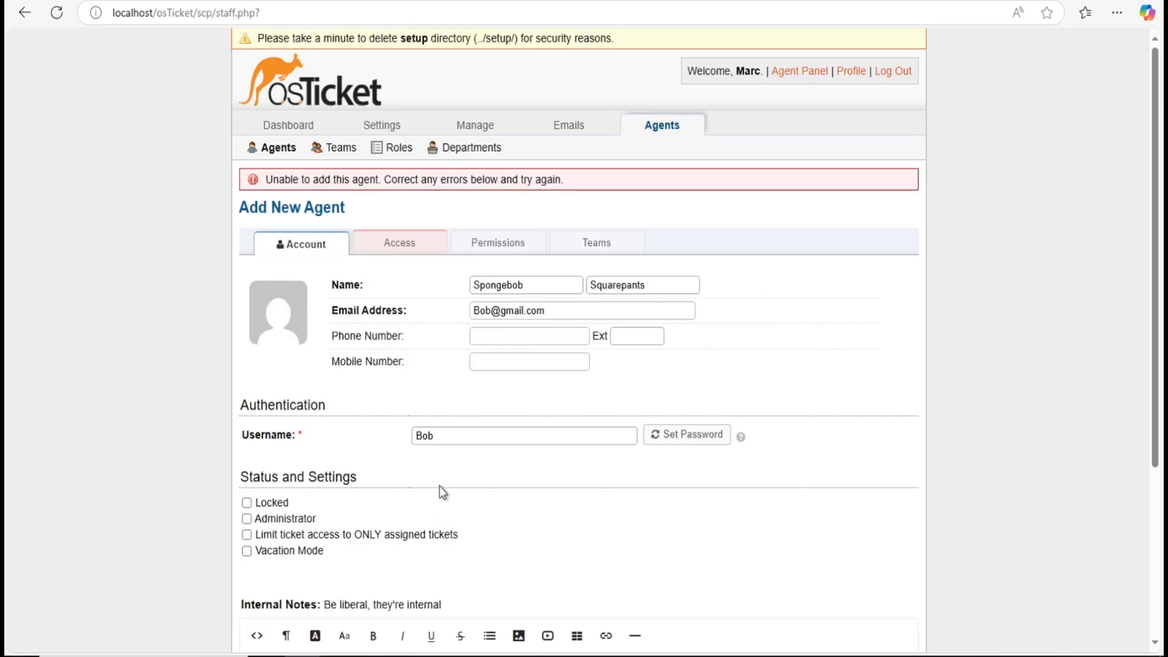
left_click(395, 252)
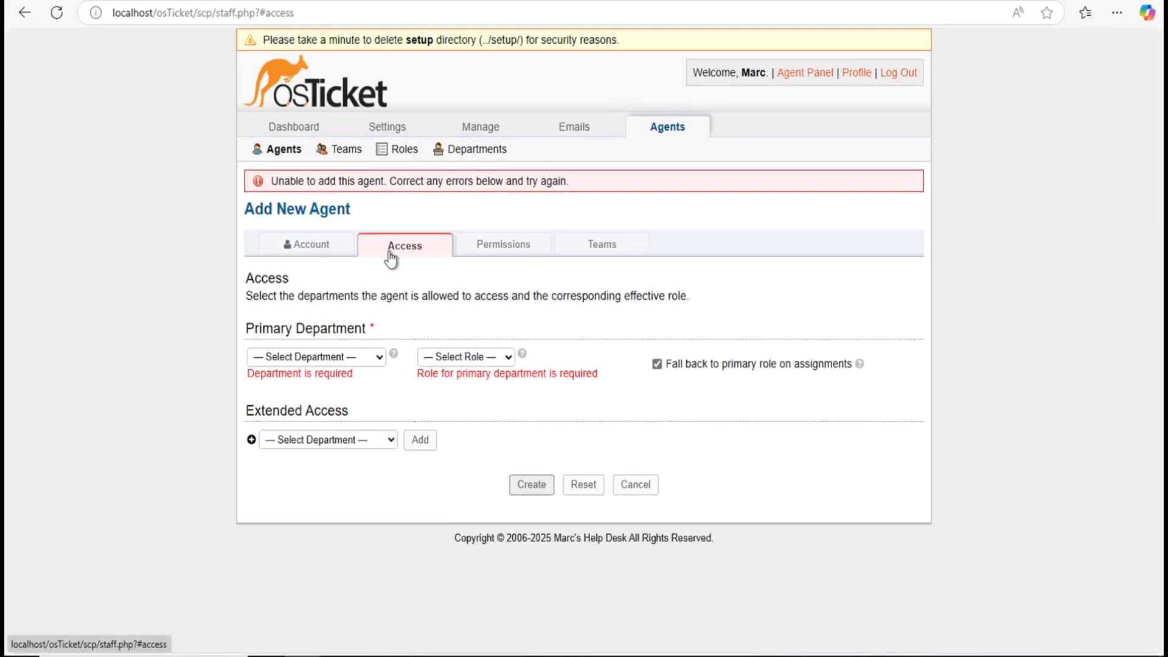
left_click(346, 357)
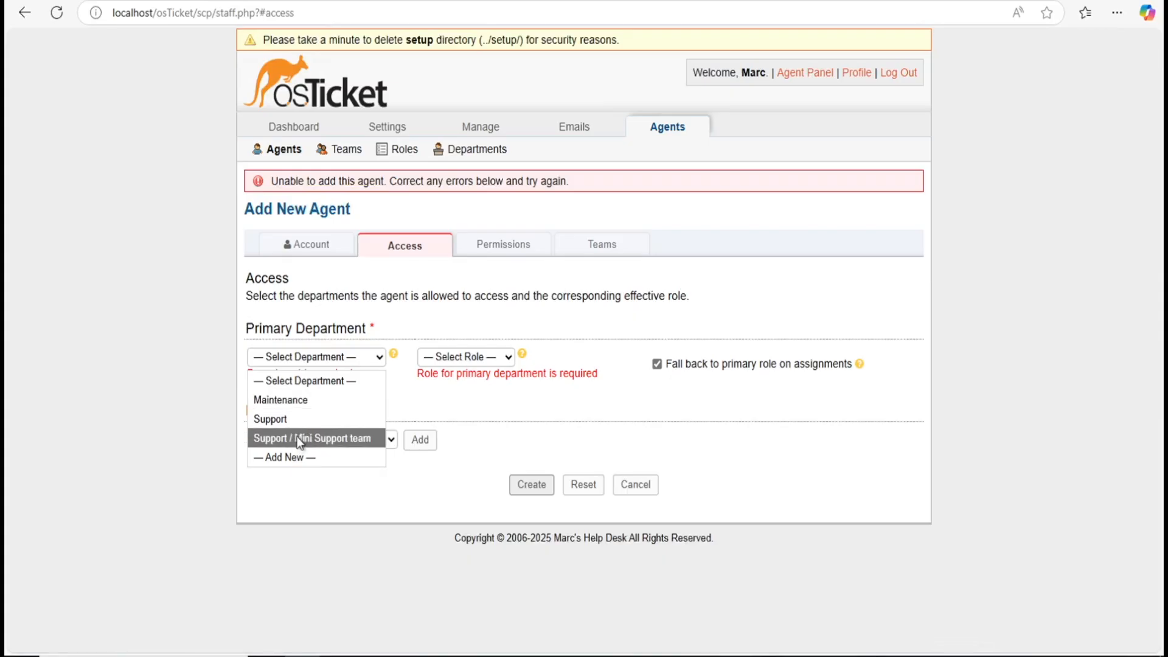
left_click(429, 382)
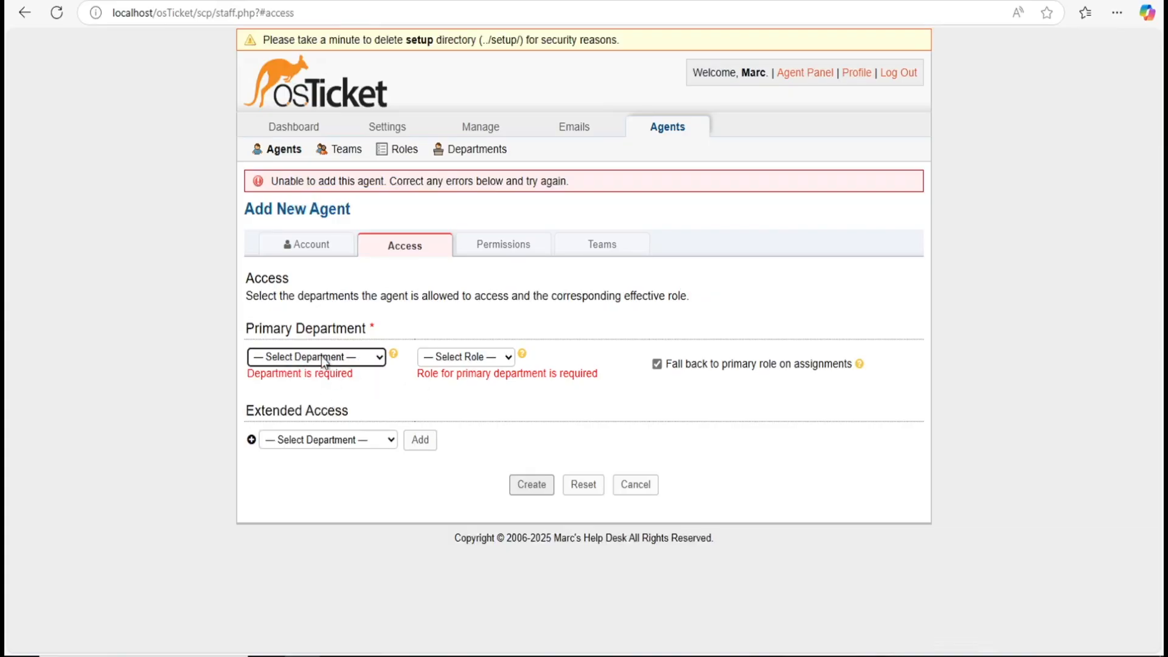
left_click(352, 358)
left_click(345, 383)
left_click(377, 359)
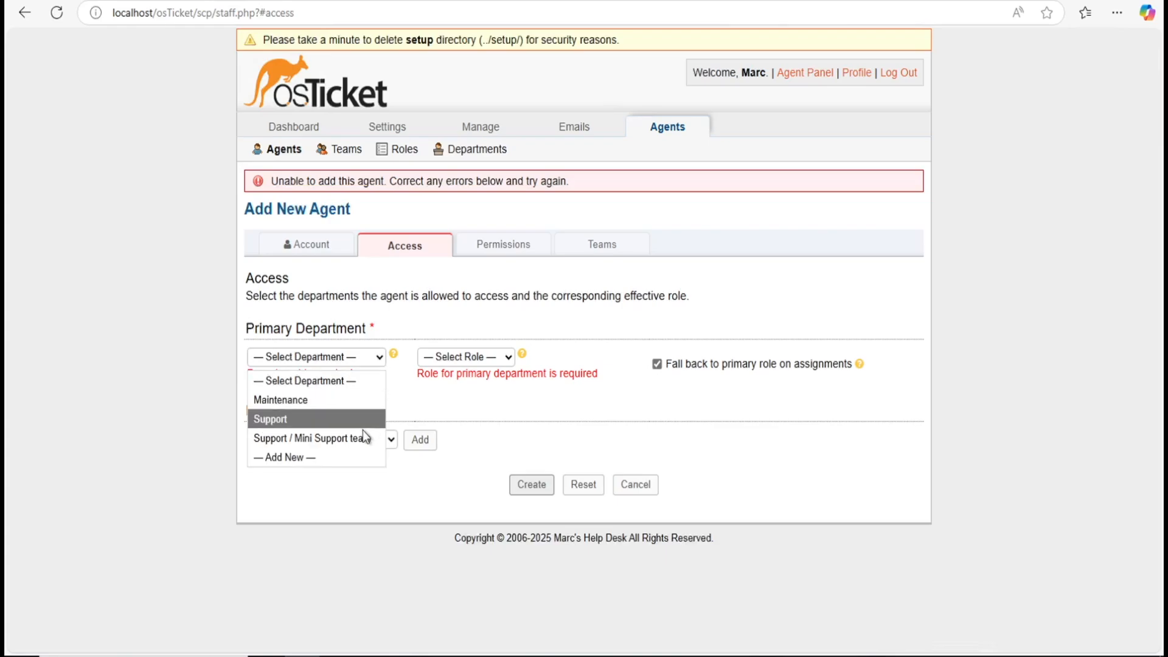
left_click(360, 438)
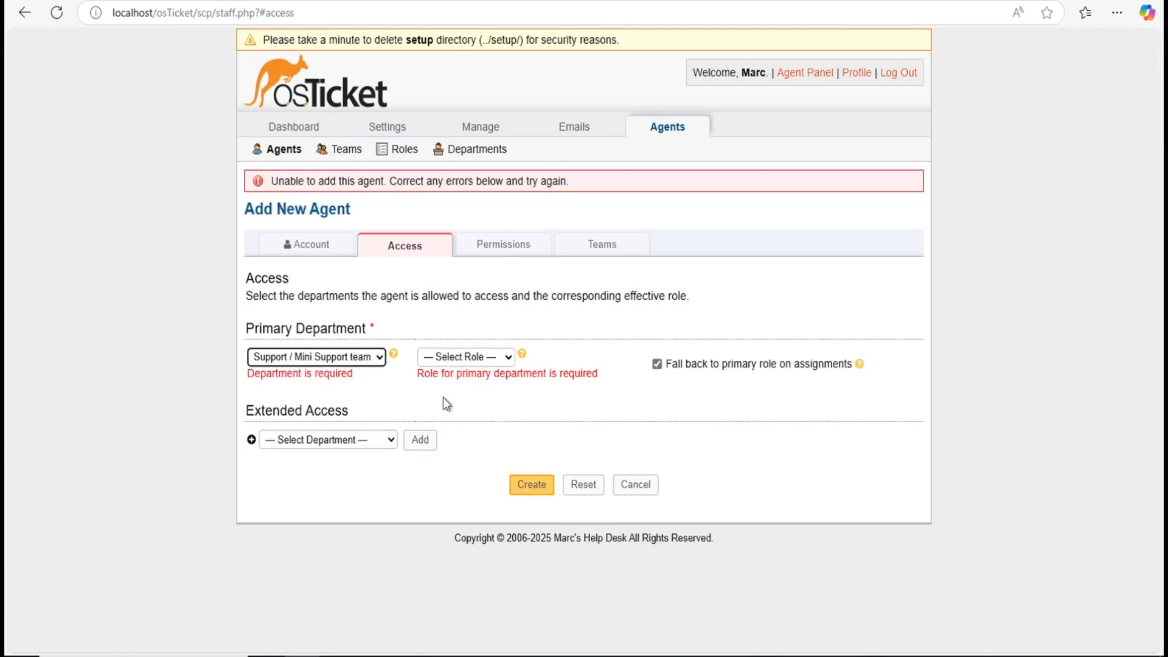
Step: Give the agent the Overlord role and review its permissions
left_click(509, 357)
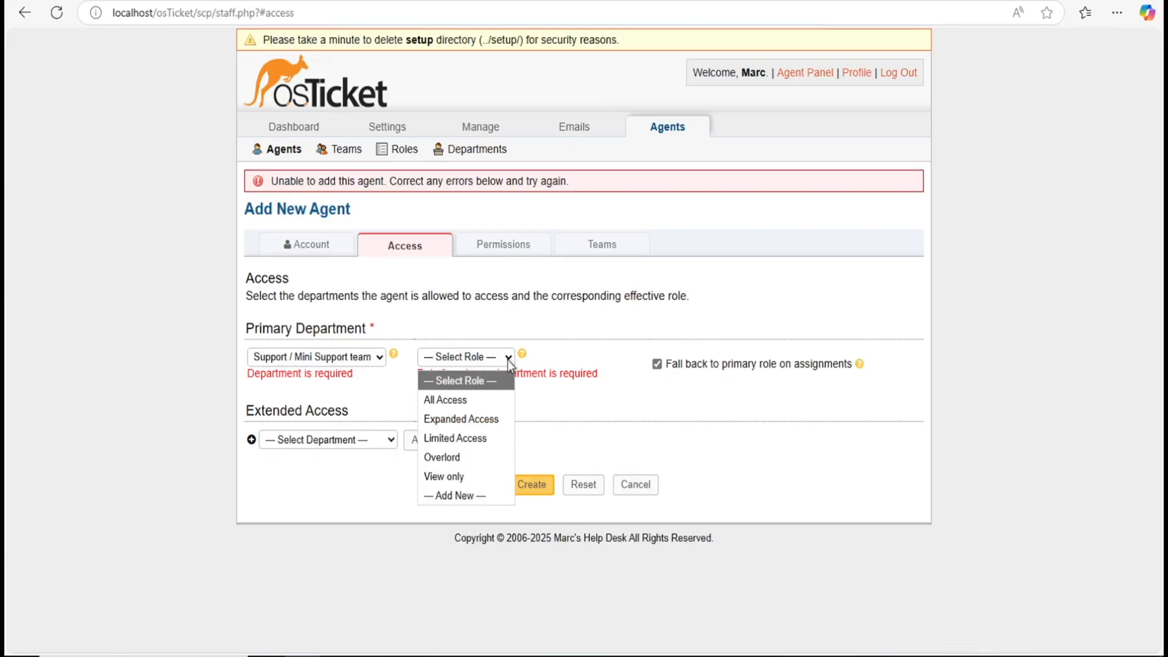
left_click(462, 459)
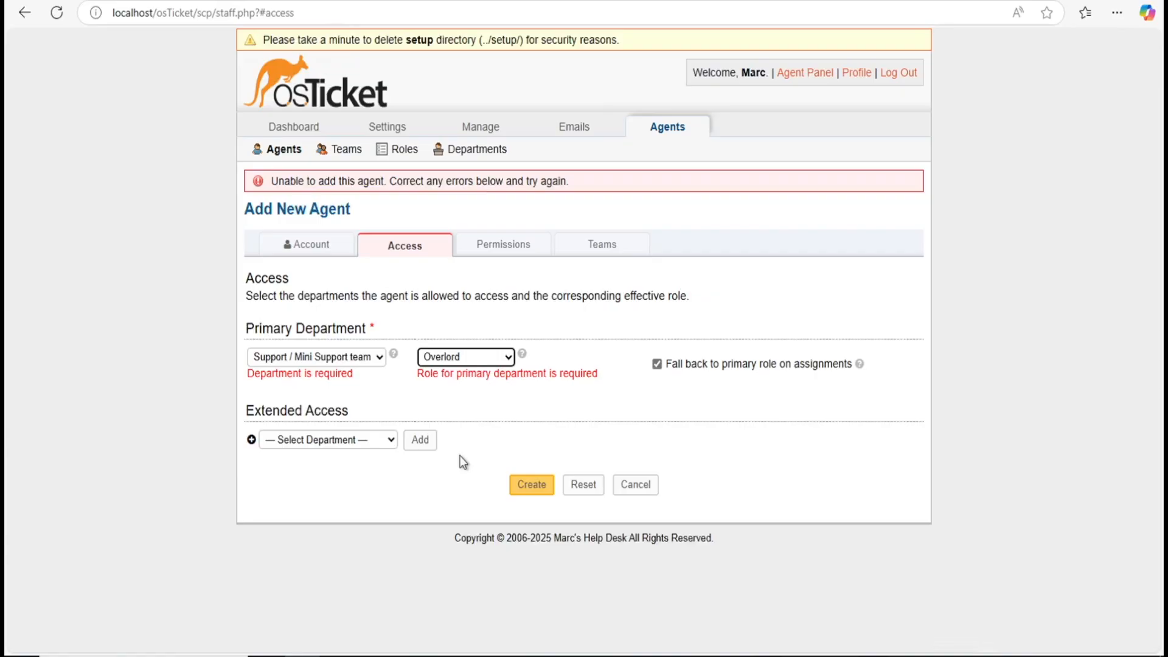
left_click(494, 241)
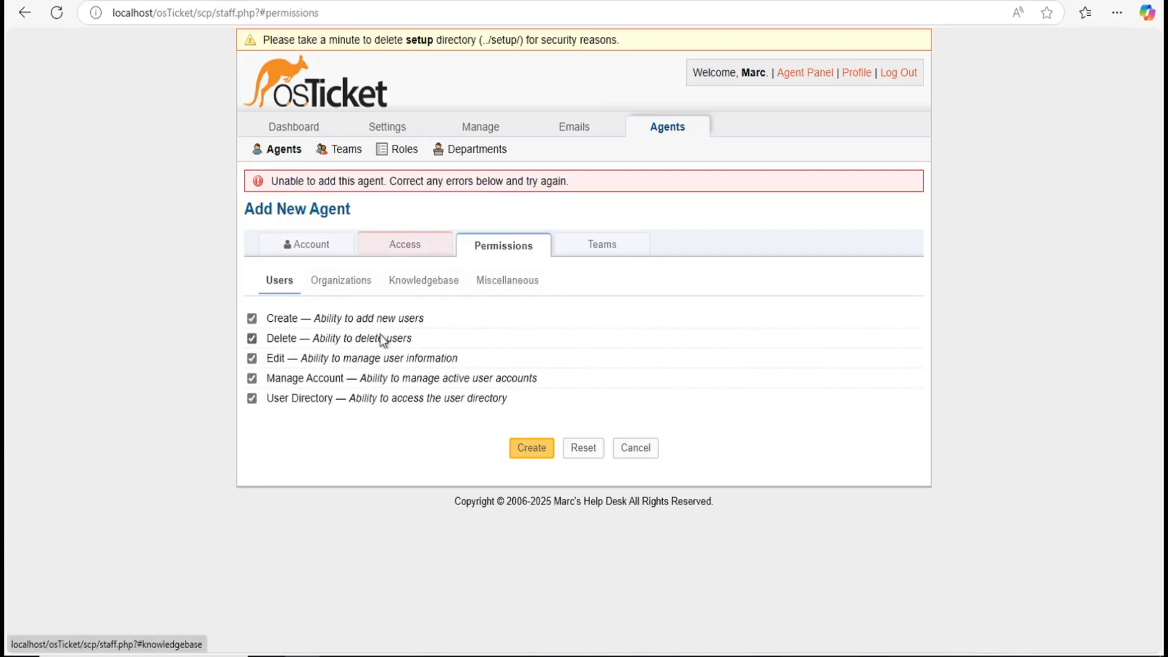
Step: Assign the new agent to the Online Banking team
left_click(578, 254)
left_click(338, 339)
left_click(338, 361)
left_click(340, 343)
left_click(340, 344)
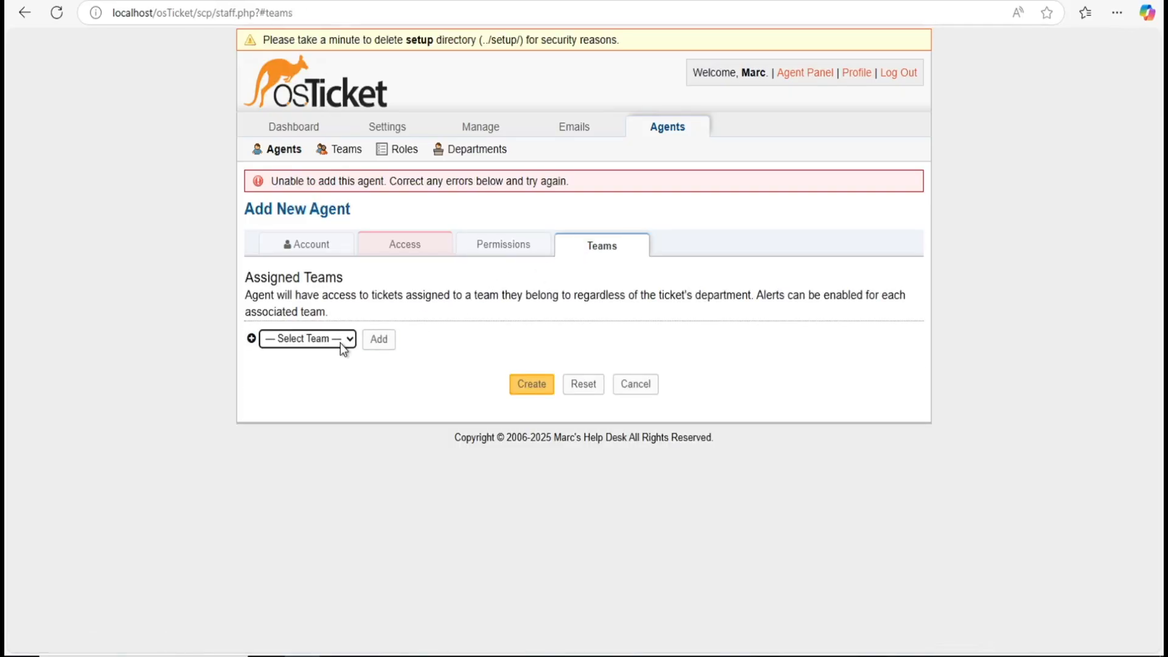
left_click(423, 403)
left_click(348, 341)
left_click(352, 360)
left_click(352, 341)
left_click(352, 341)
left_click(322, 399)
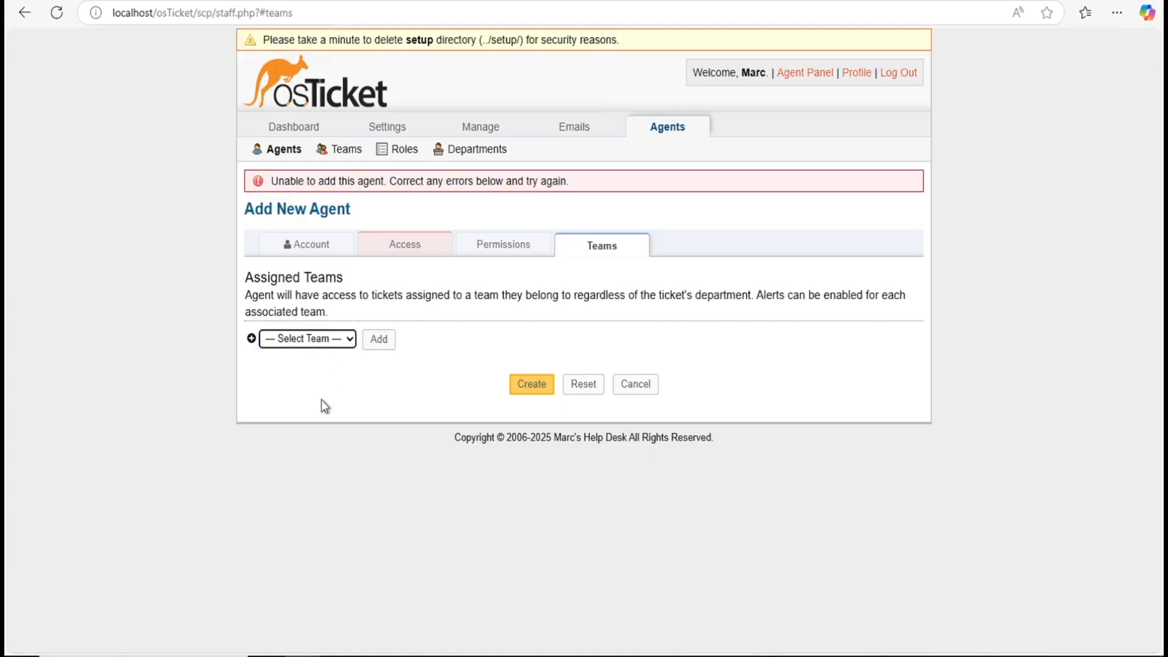
left_click(318, 345)
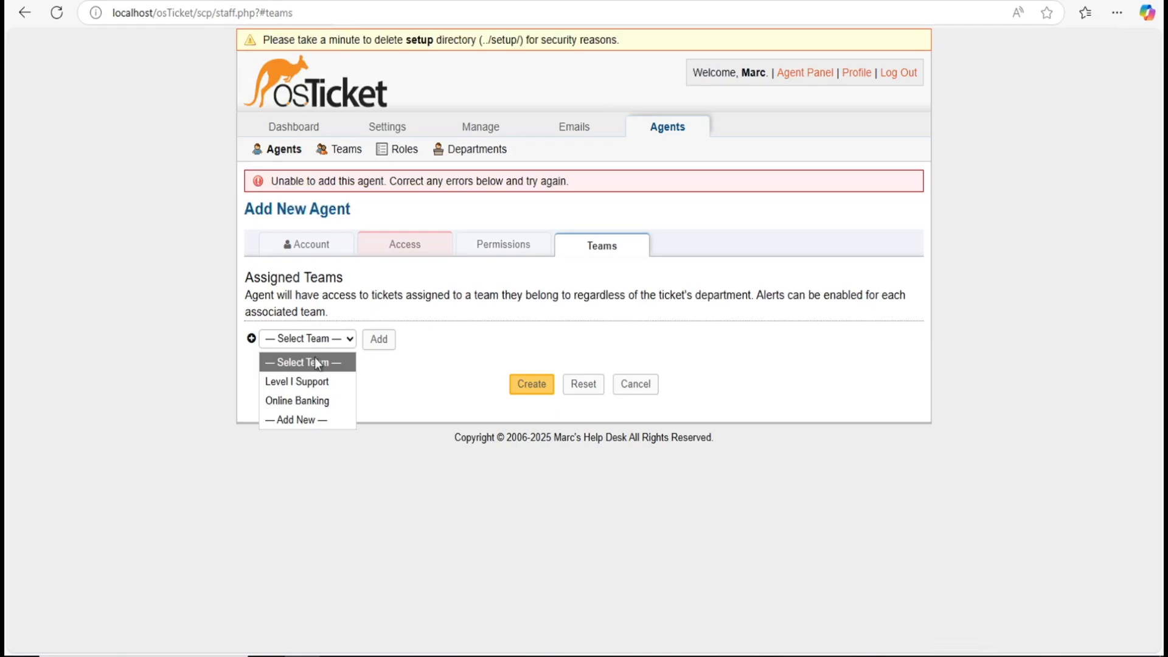
left_click(309, 400)
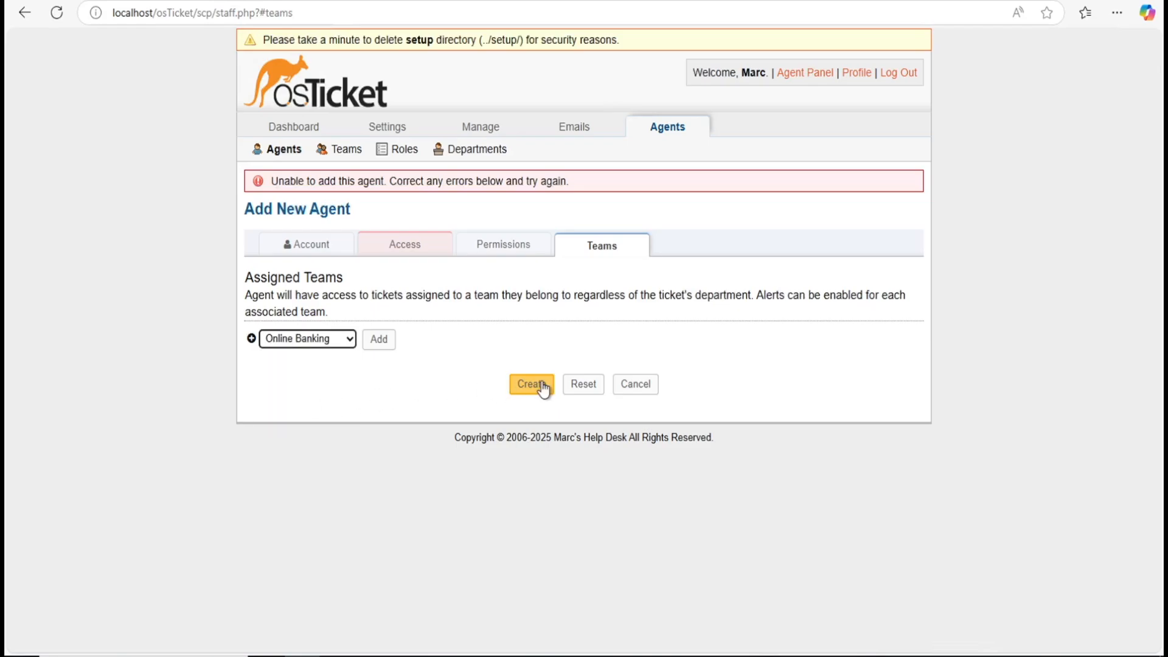
left_click(480, 346)
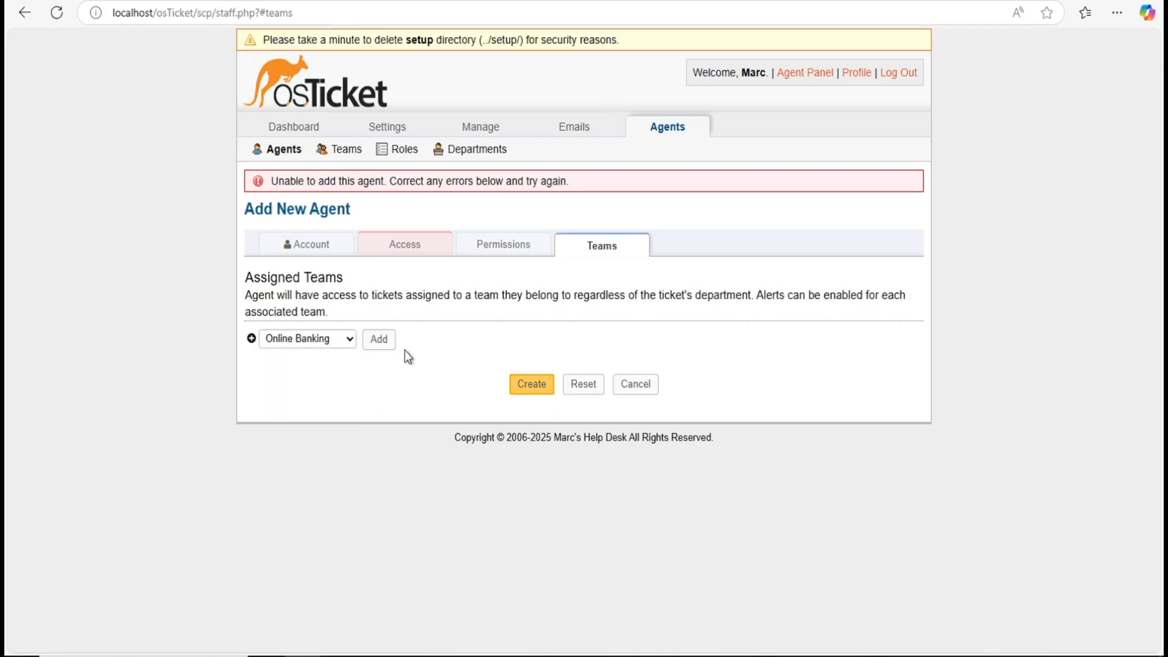
Step: Create the agent and return to the Agents list
left_click(329, 250)
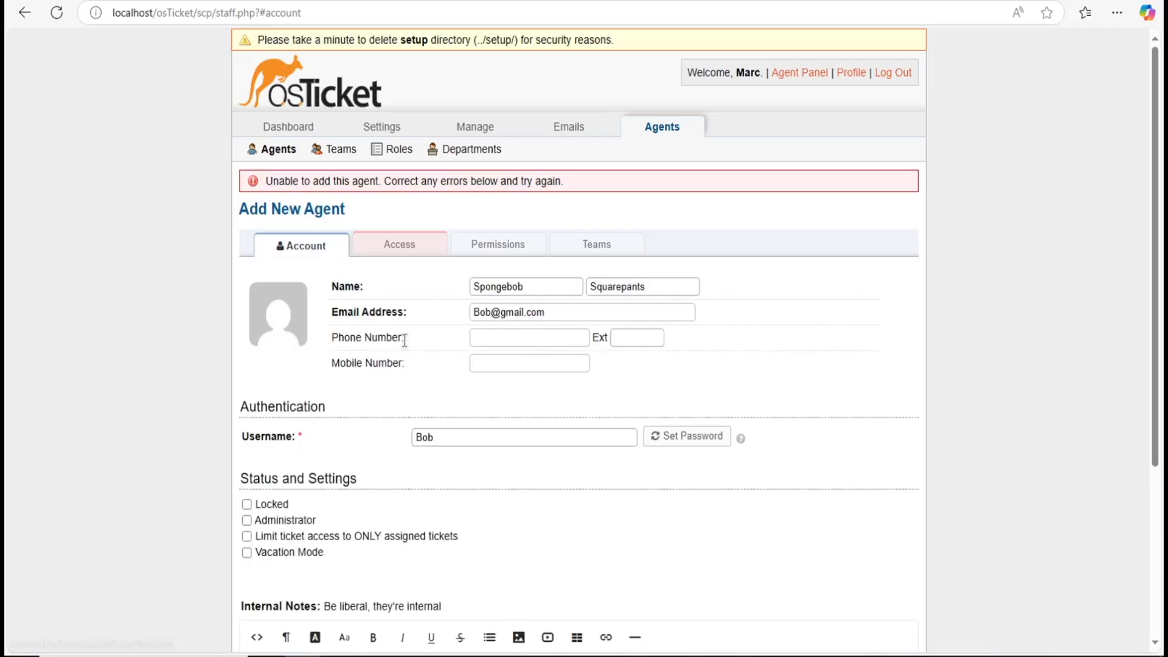
scroll(404, 339, "down", 3)
scroll(405, 341, "down", 1)
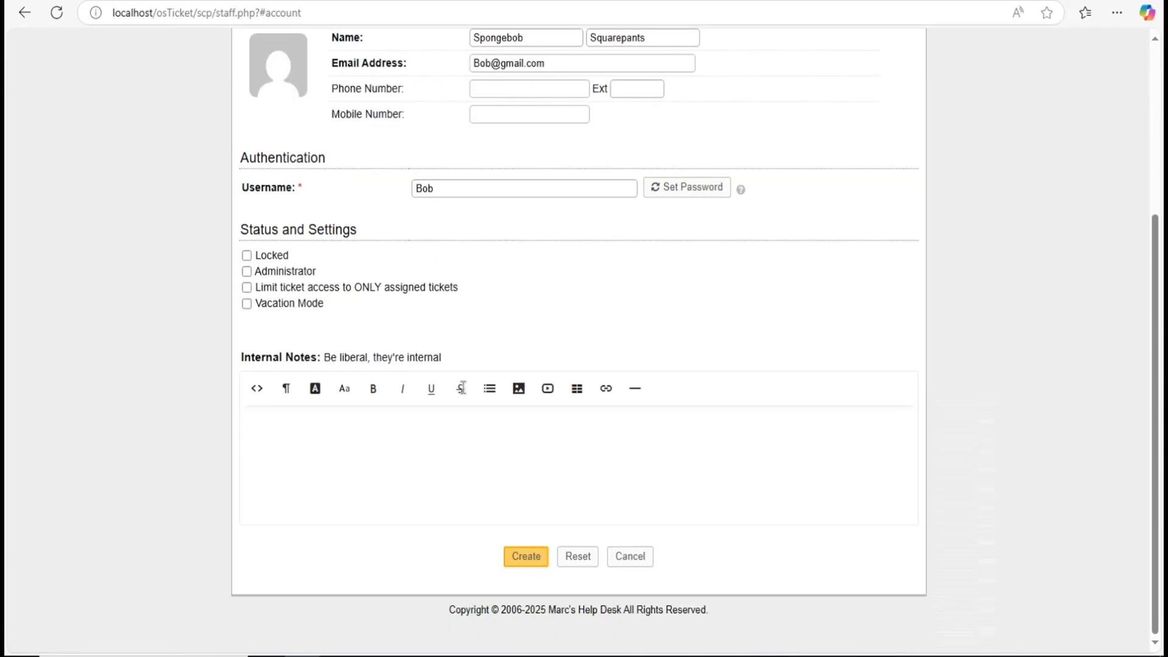
left_click(520, 560)
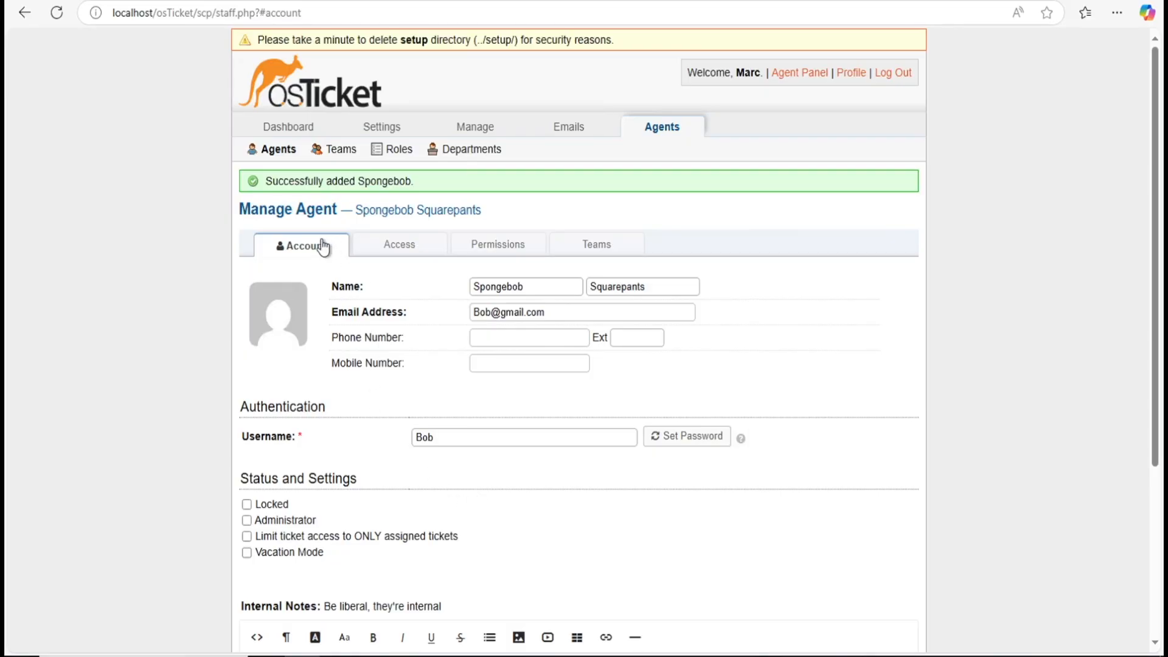
left_click(279, 151)
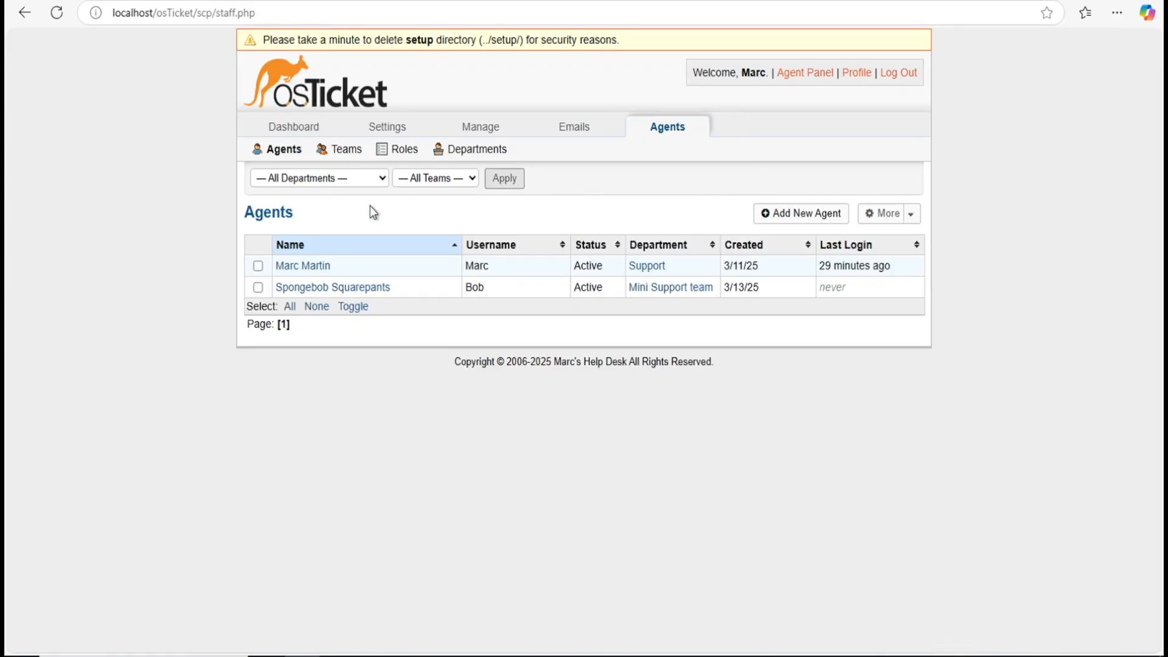
Step: Start another agent and enter its first and last name, e-mail and username
left_click(764, 214)
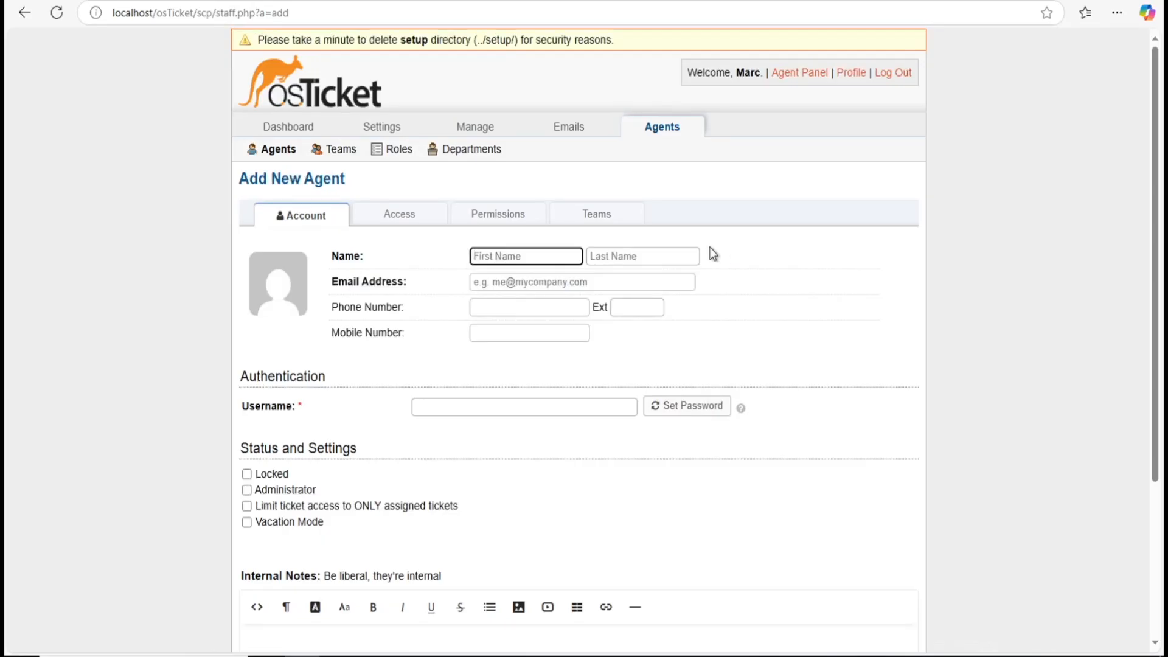
type("Patrick")
left_click(601, 256)
type("Sa")
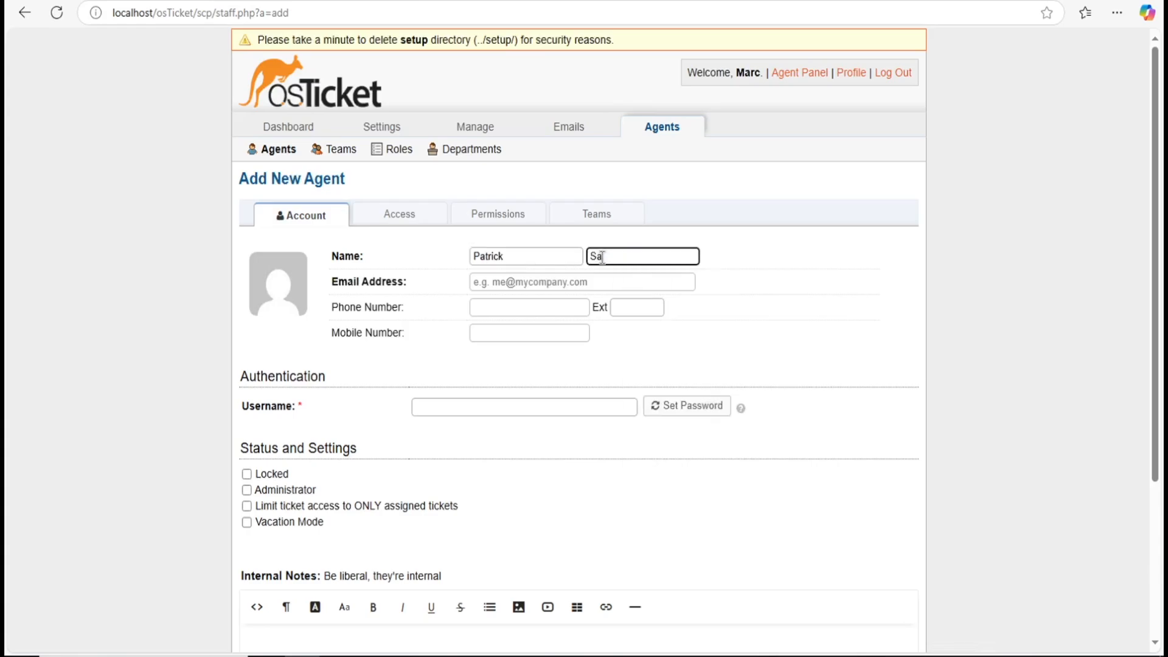
type("ar")
left_click(607, 280)
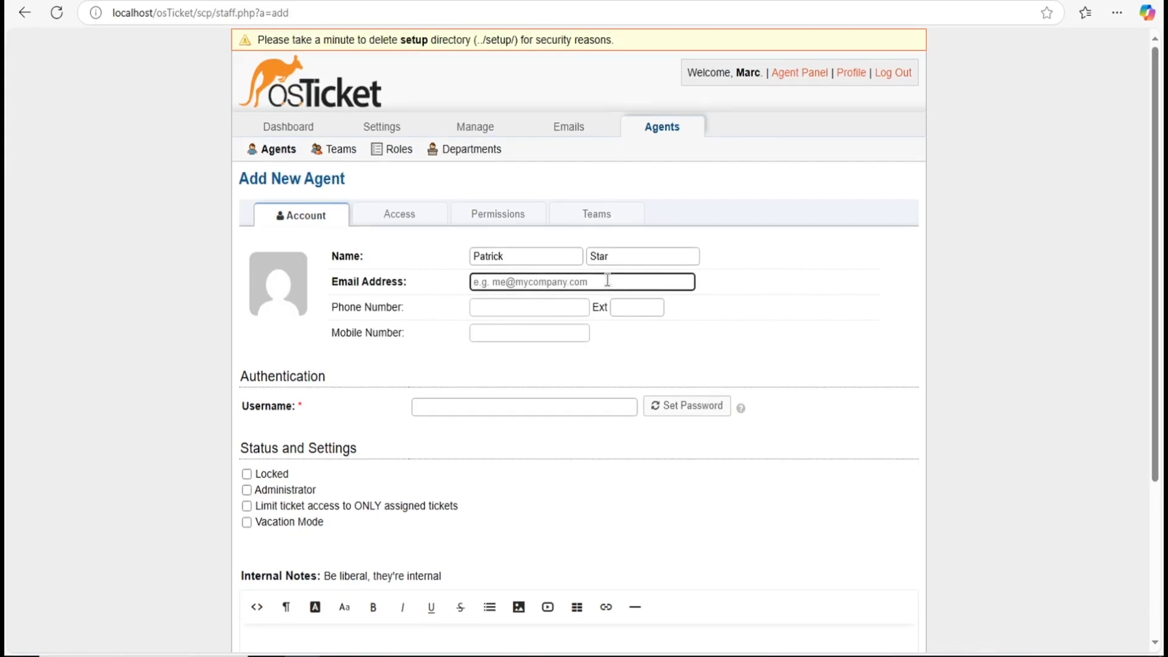
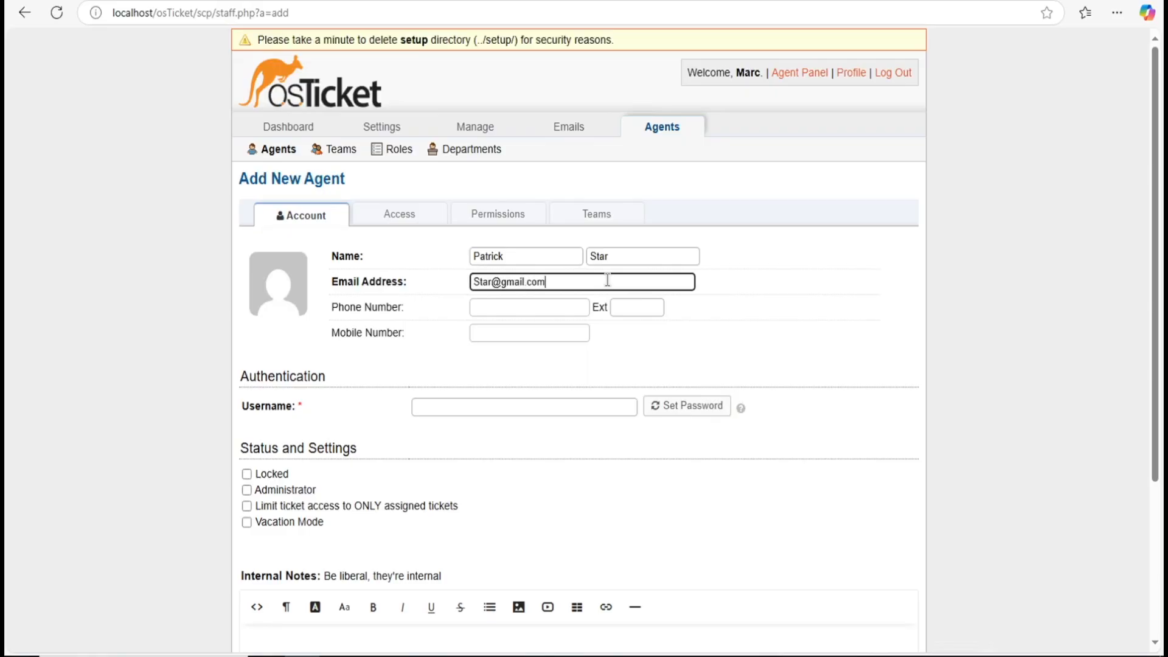
left_click(475, 409)
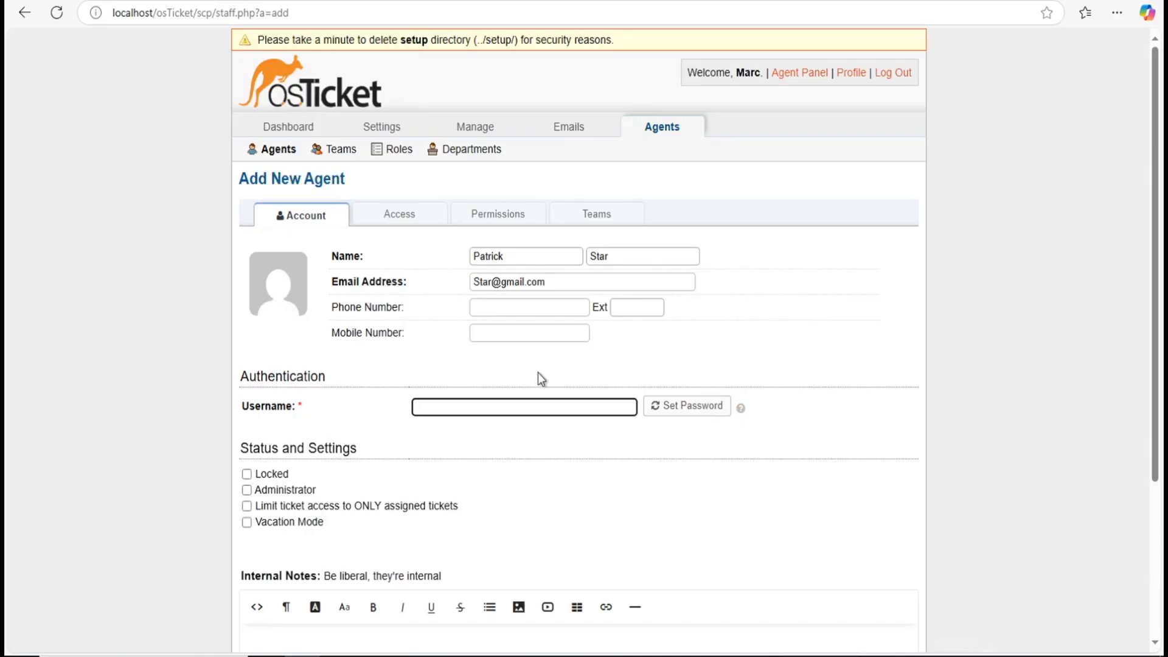
type("Pat")
scroll(378, 434, "down", 3)
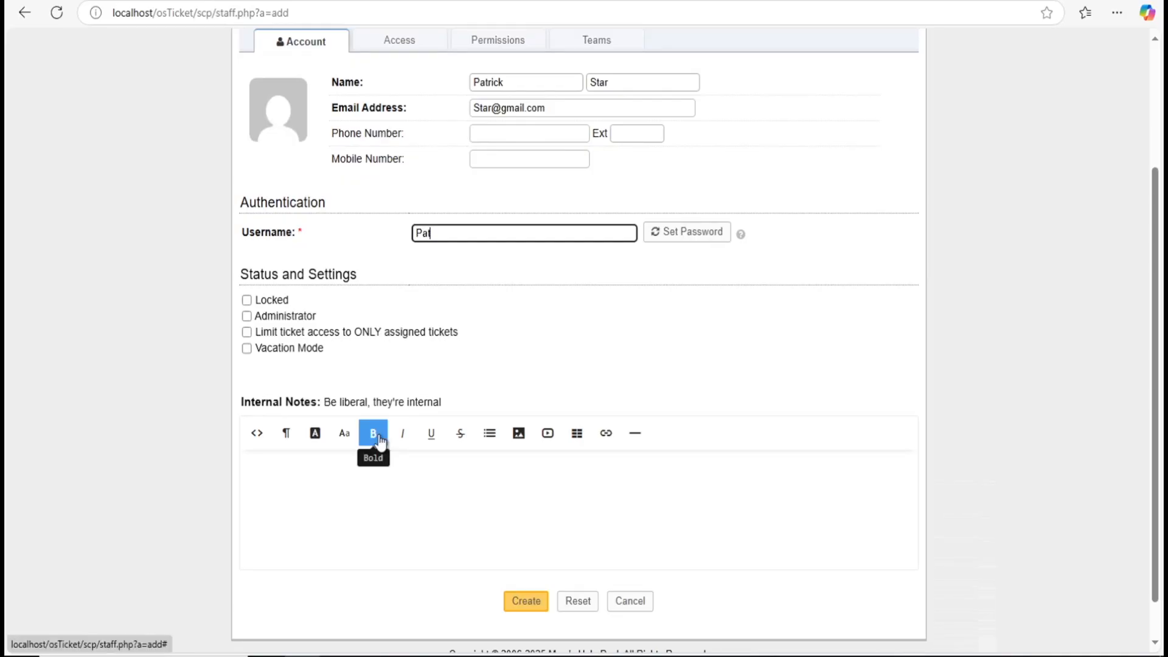
scroll(379, 435, "up", 3)
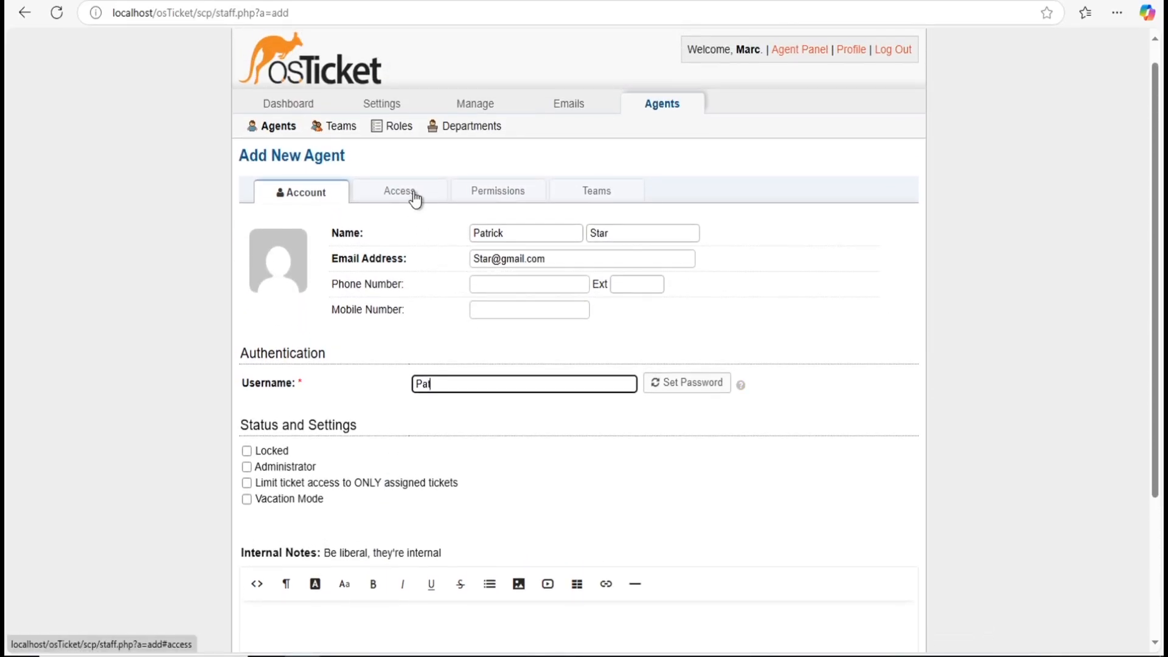
Step: Set the agent's primary department to Support with the View only role
left_click(414, 194)
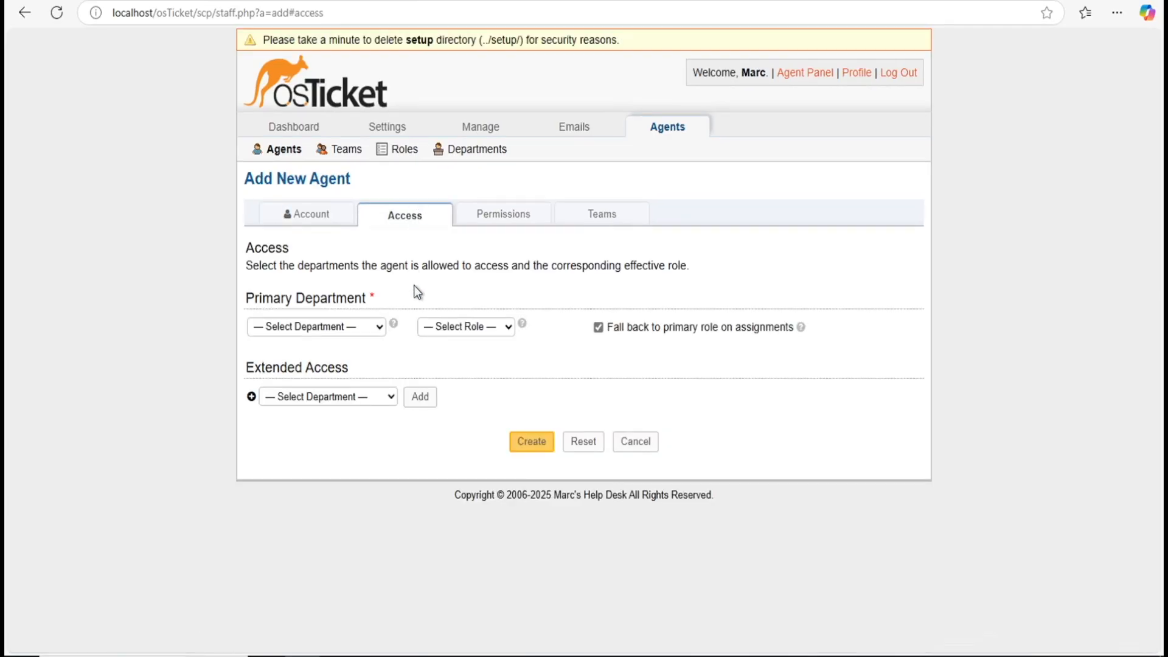
left_click(325, 326)
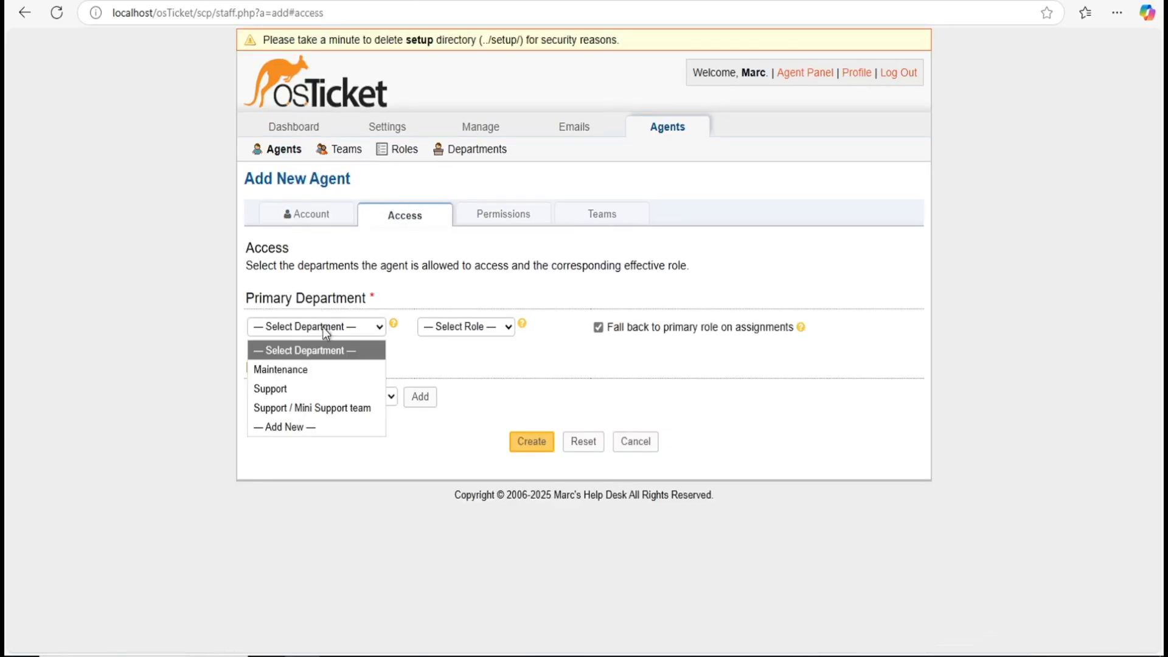
left_click(290, 388)
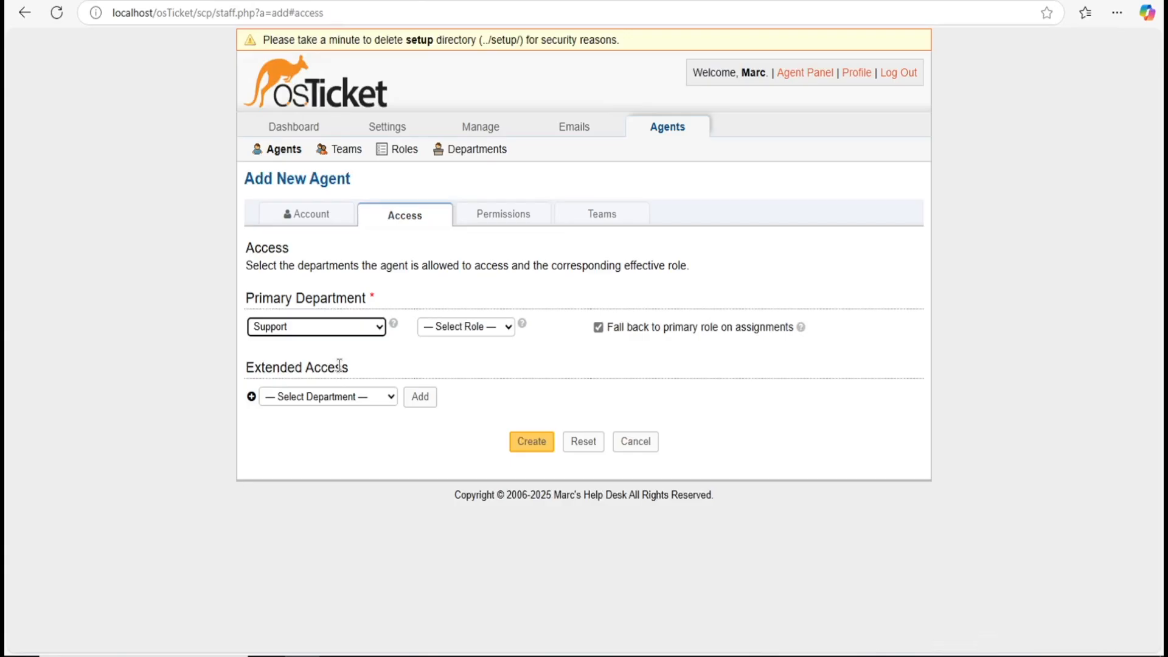
left_click(480, 328)
left_click(510, 330)
left_click(510, 330)
left_click(520, 339)
left_click(508, 328)
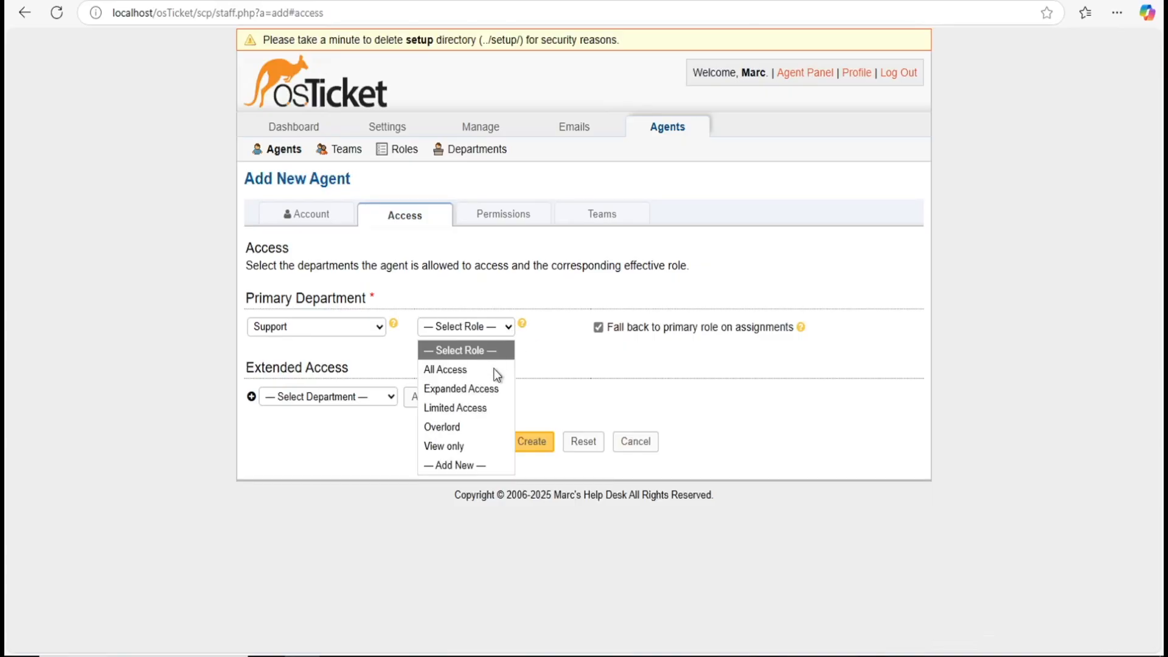
left_click(470, 446)
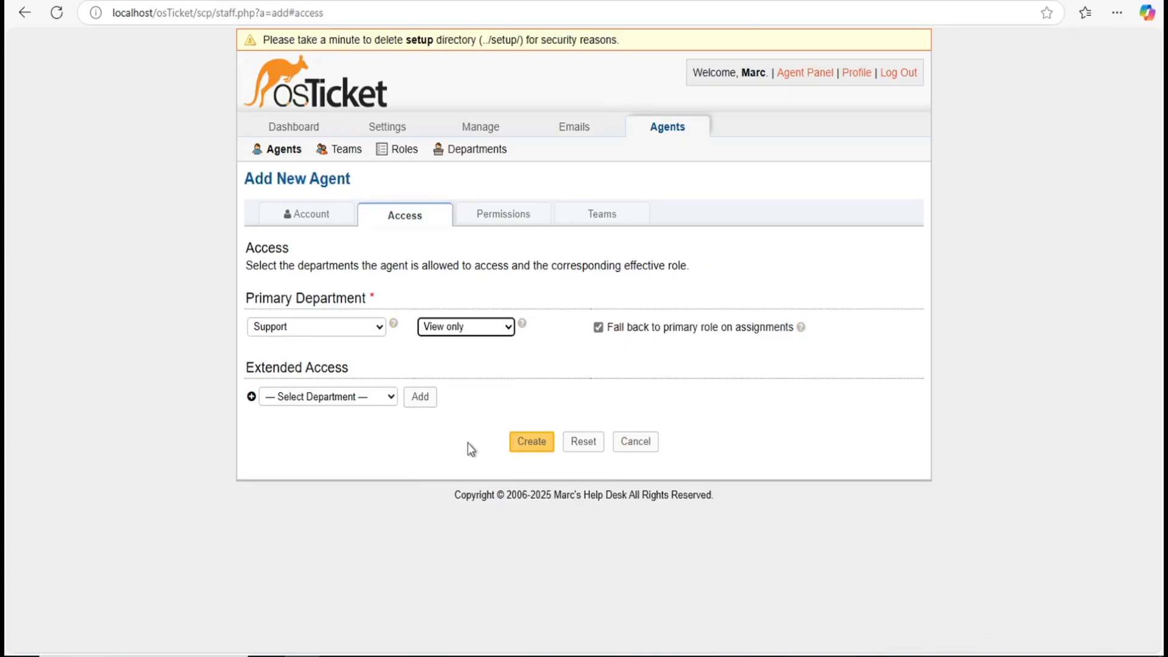
left_click(511, 413)
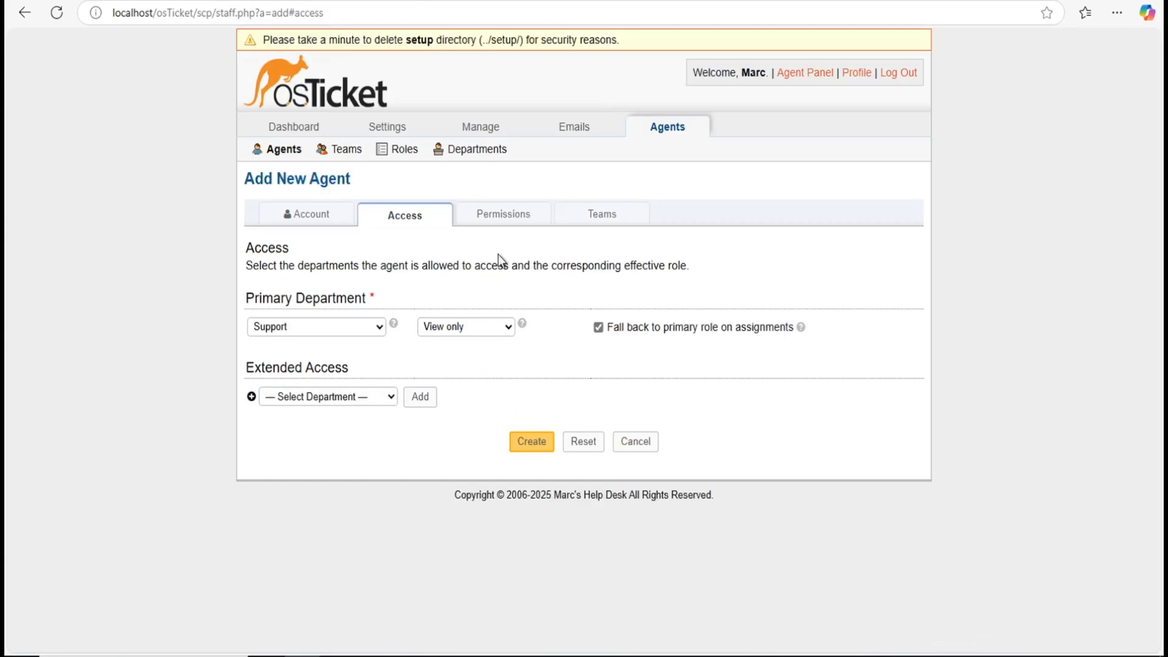
Step: Review the agent's permissions, then create the agent
left_click(505, 217)
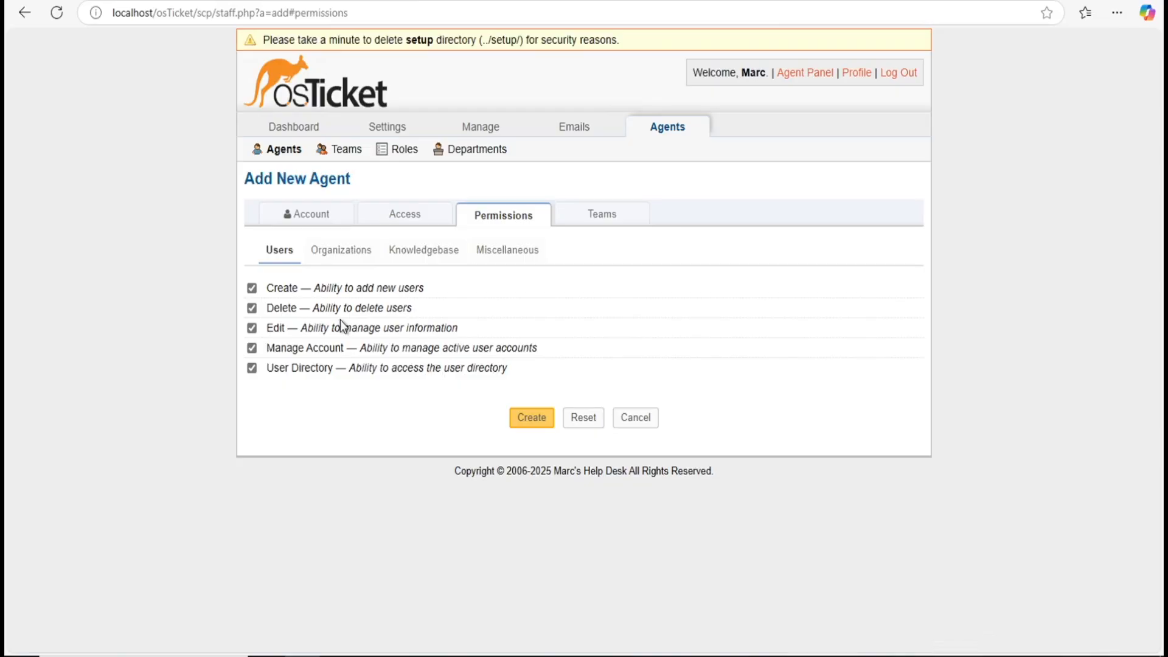
left_click(398, 219)
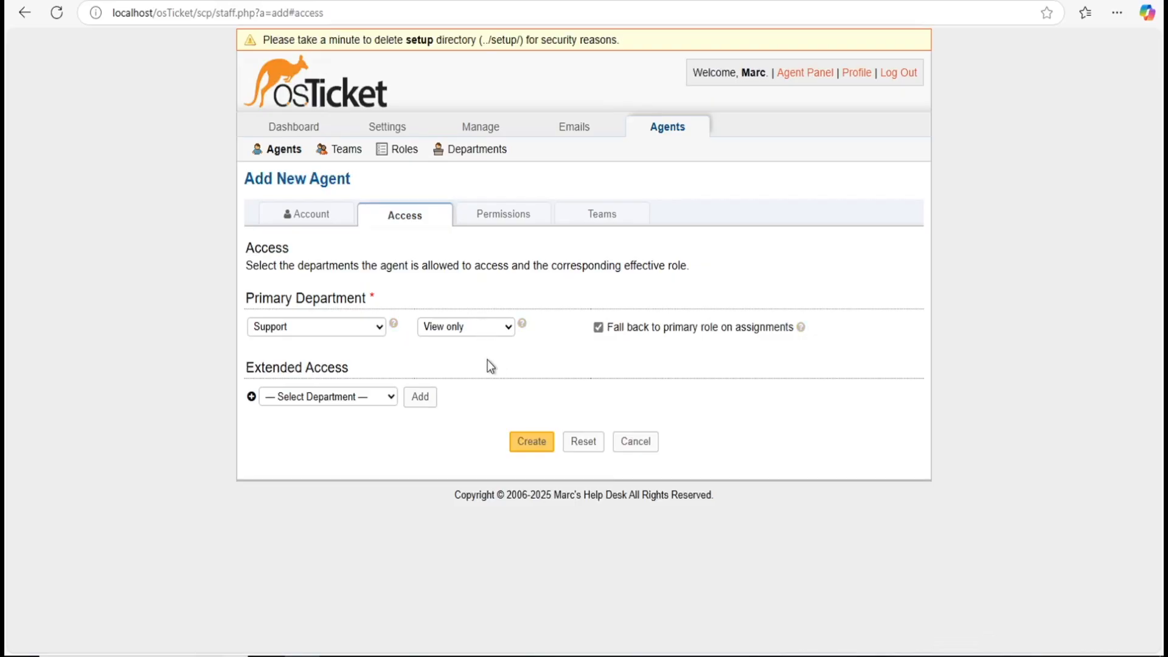
left_click(525, 442)
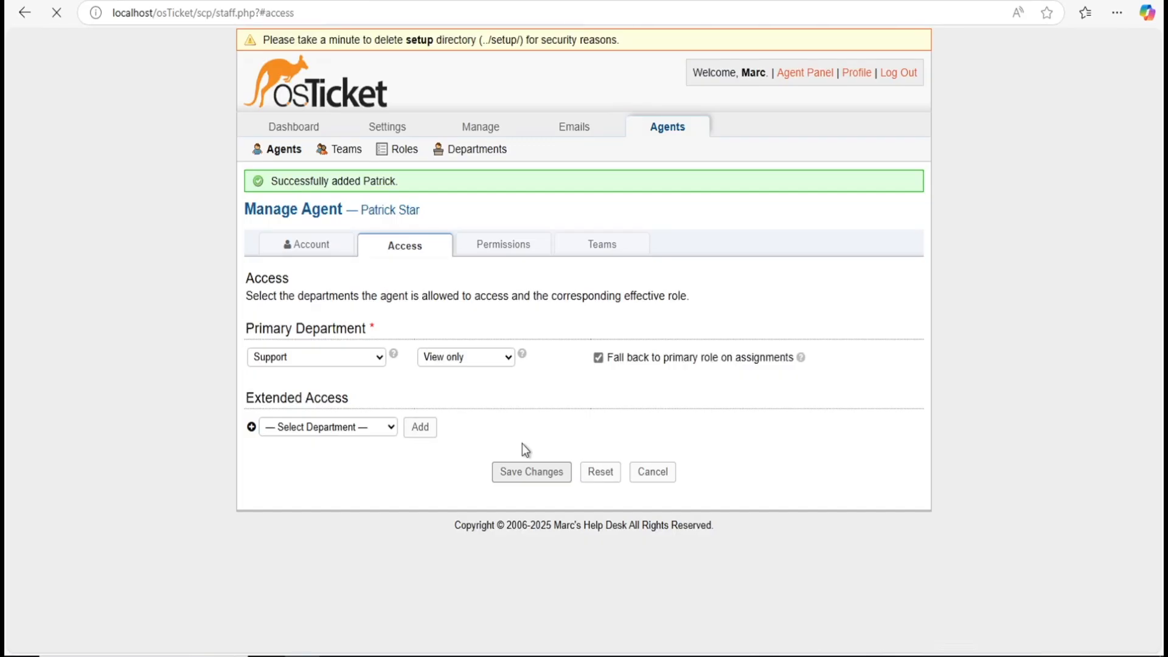
Step: Set the Mini Support agent's password manually, without requiring a change at next login
left_click(316, 247)
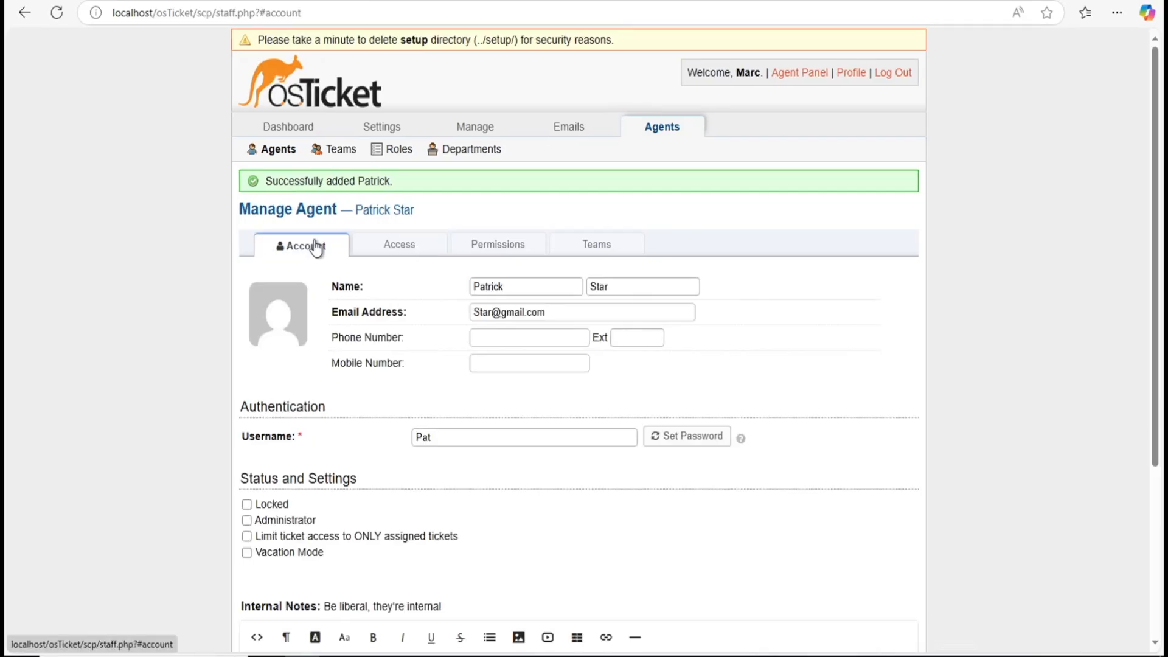
left_click(687, 436)
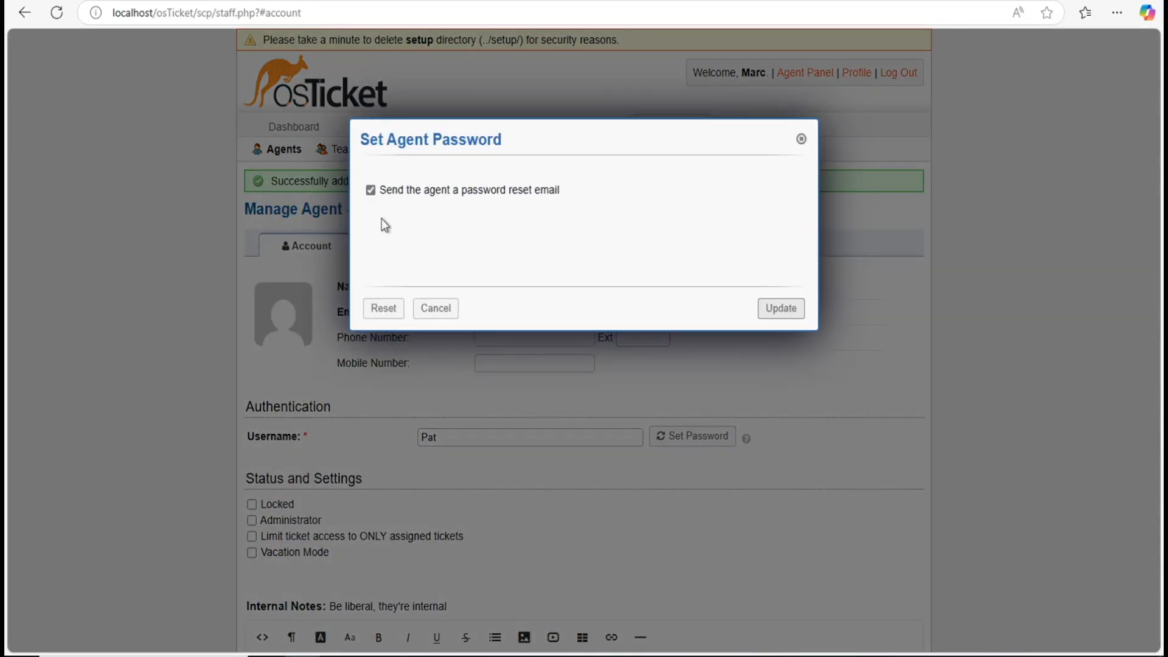
left_click(371, 191)
left_click(420, 237)
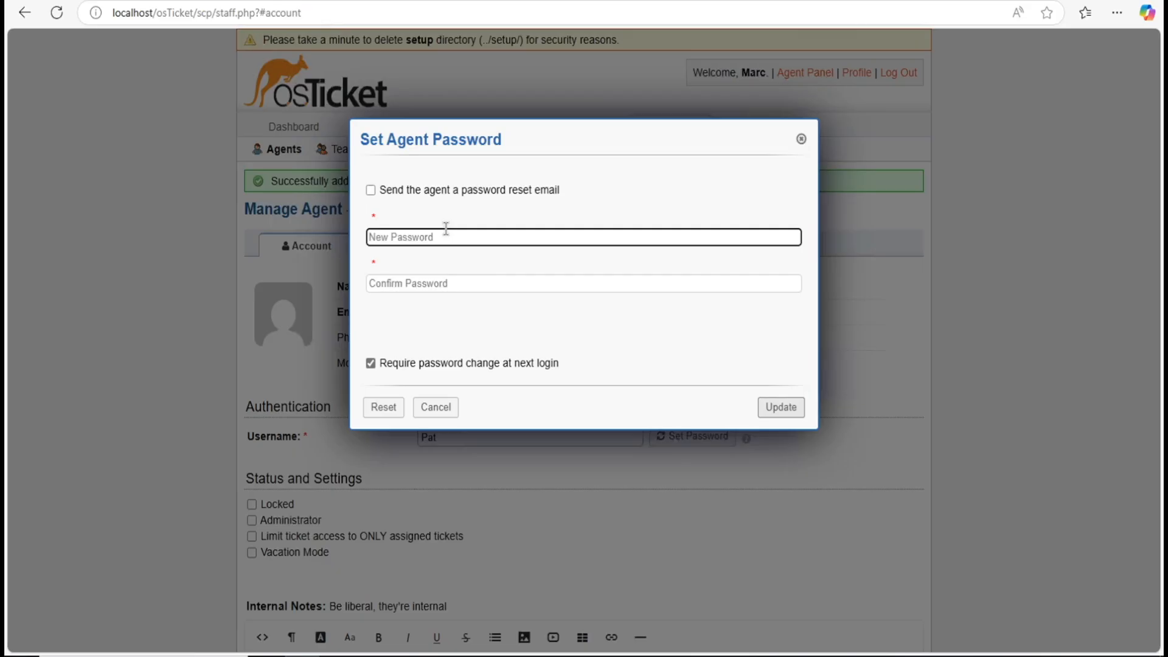
type("••••••••")
left_click(420, 284)
type("•••••")
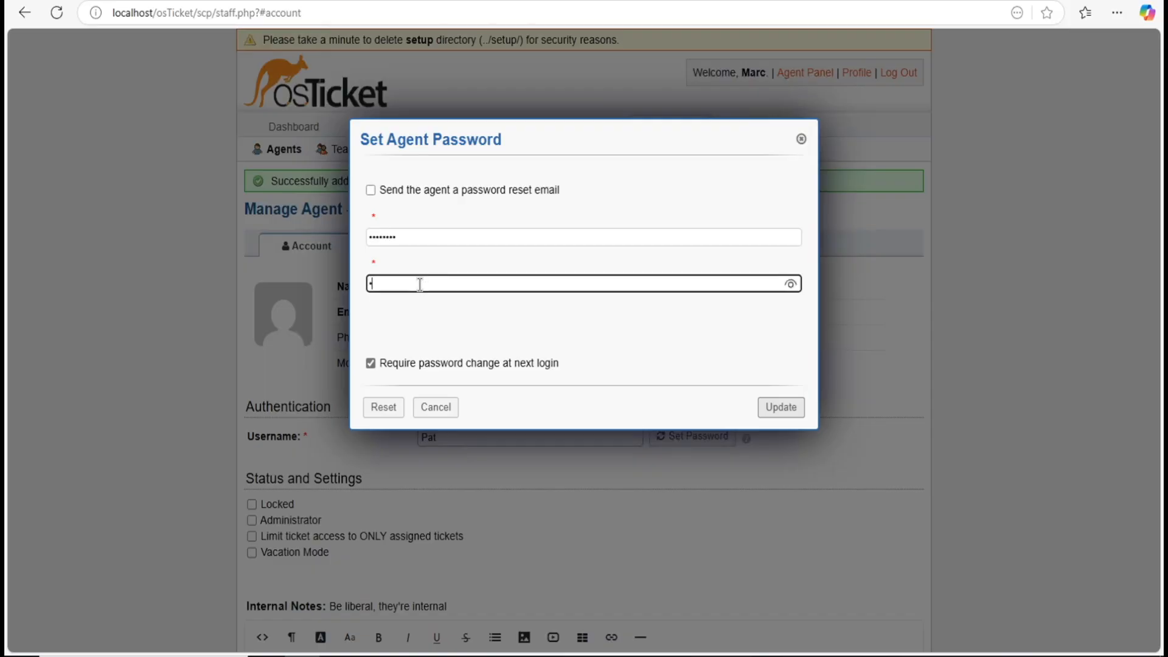
type("•••")
key("Tab")
key("space")
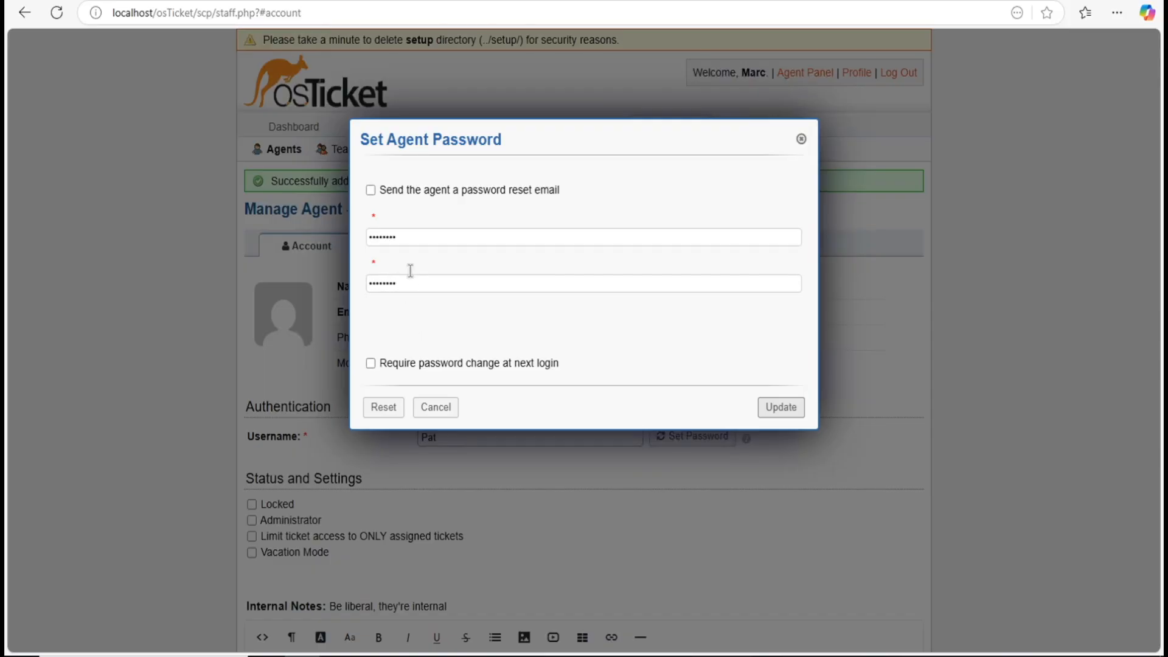
key("space")
key("space")
left_click(781, 407)
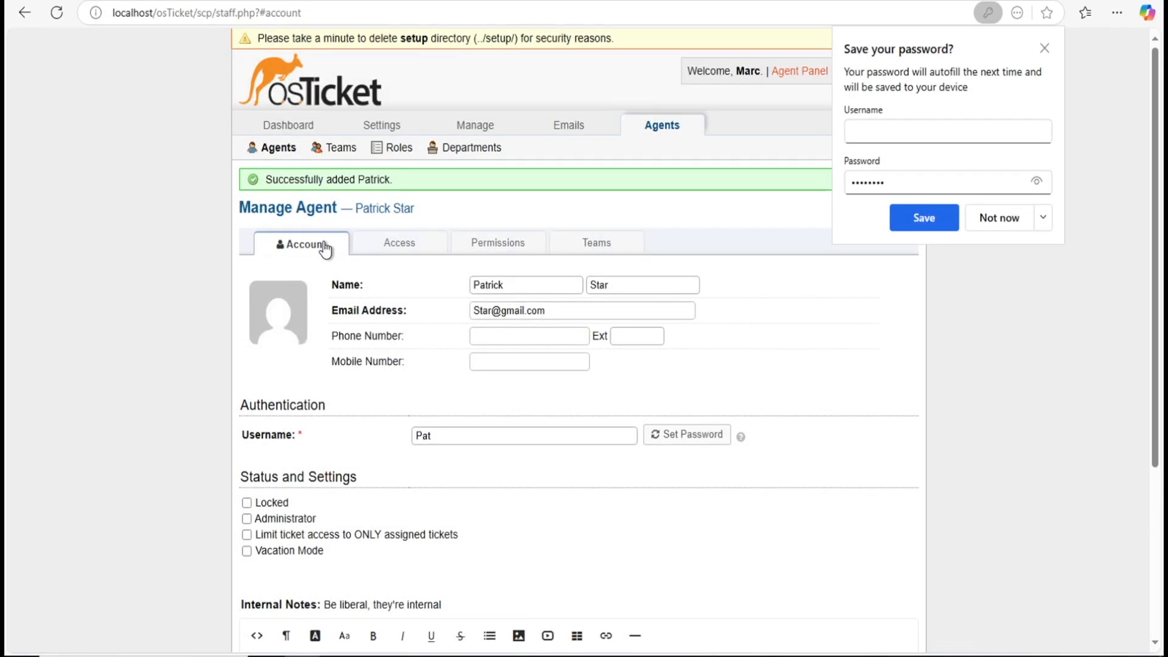
Step: Re-save the agent's password, decline the browser's password prompt, and return to the Agents list
scroll(292, 182, "down", 1)
left_click(278, 149)
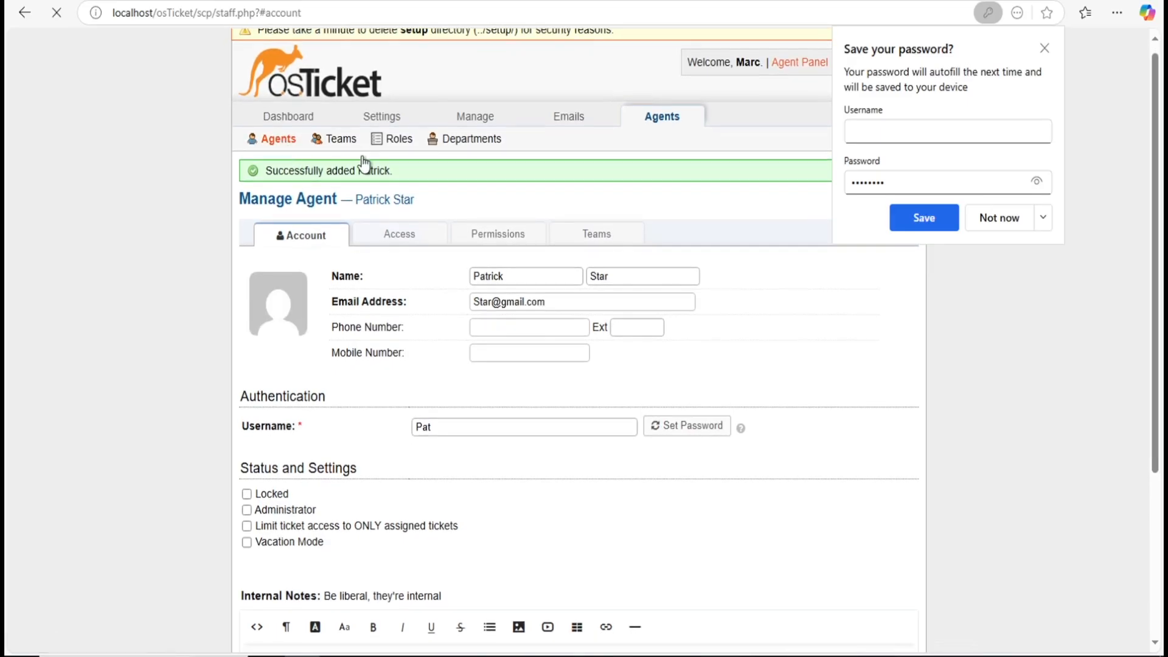
left_click(925, 229)
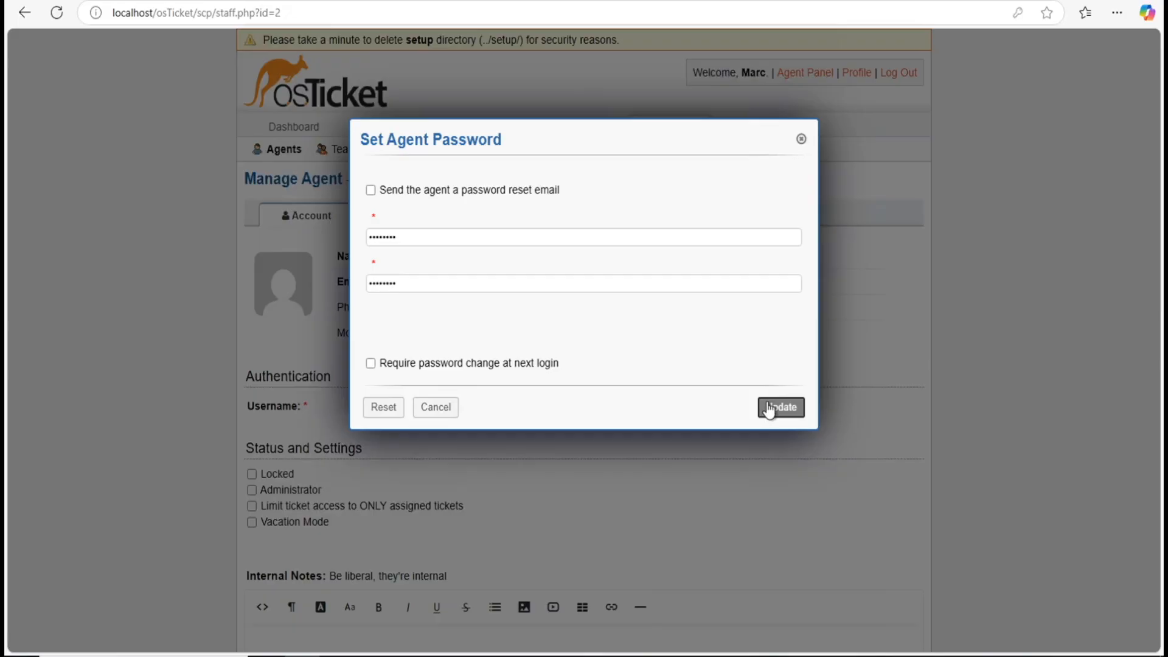
left_click(768, 407)
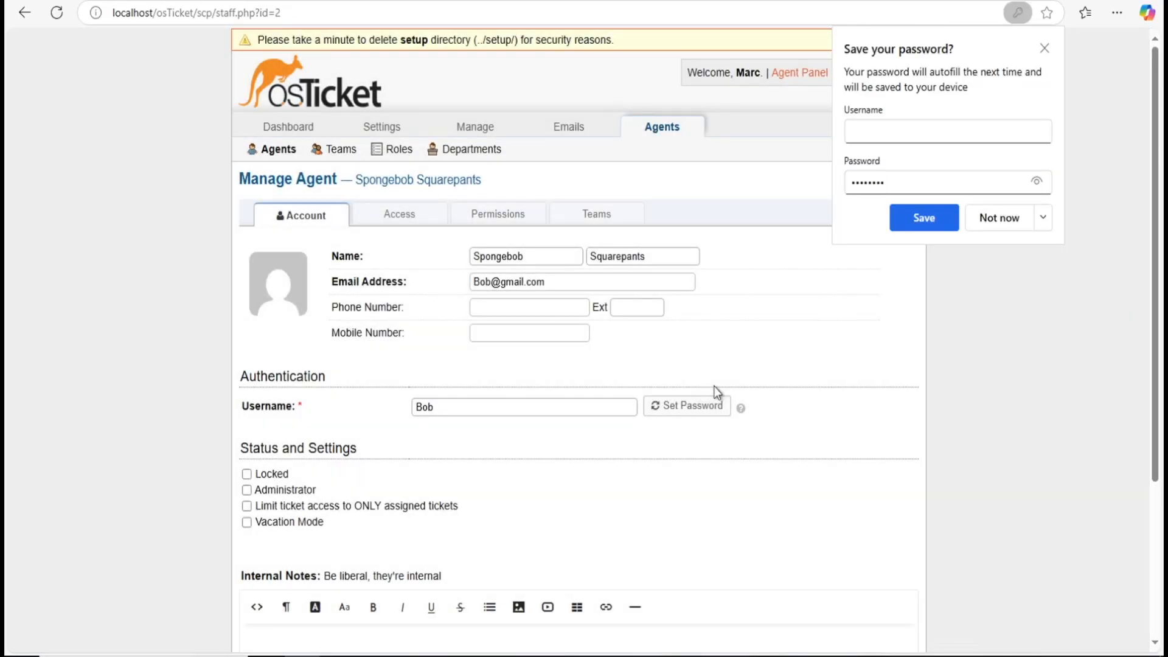
left_click(278, 149)
left_click(1001, 218)
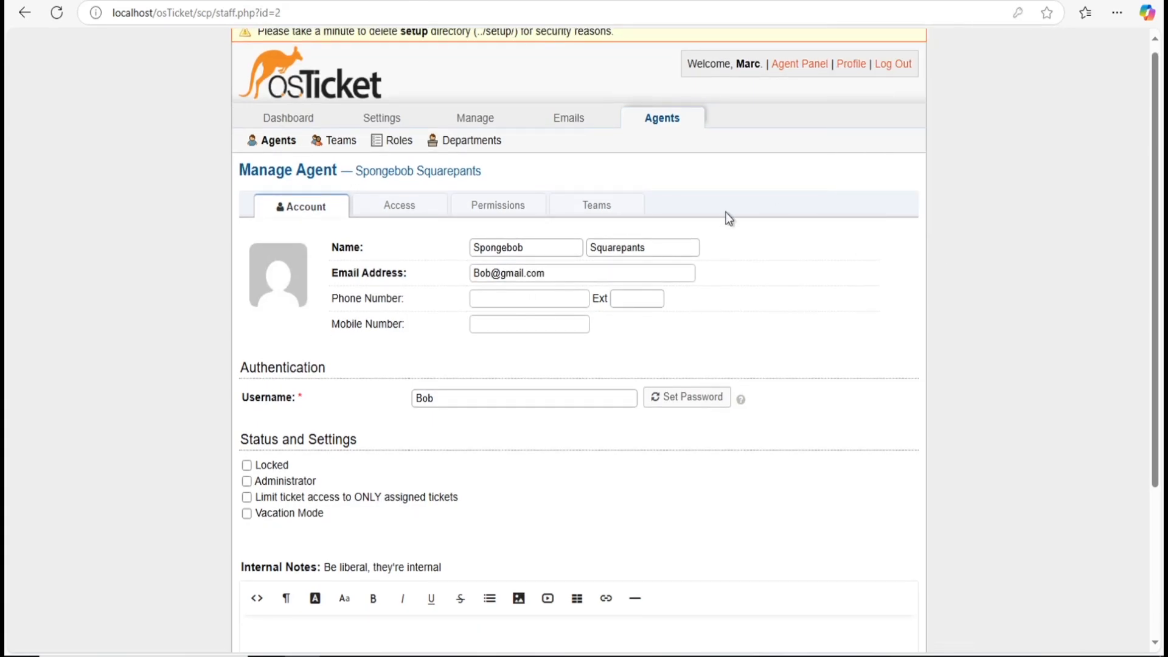
left_click(274, 143)
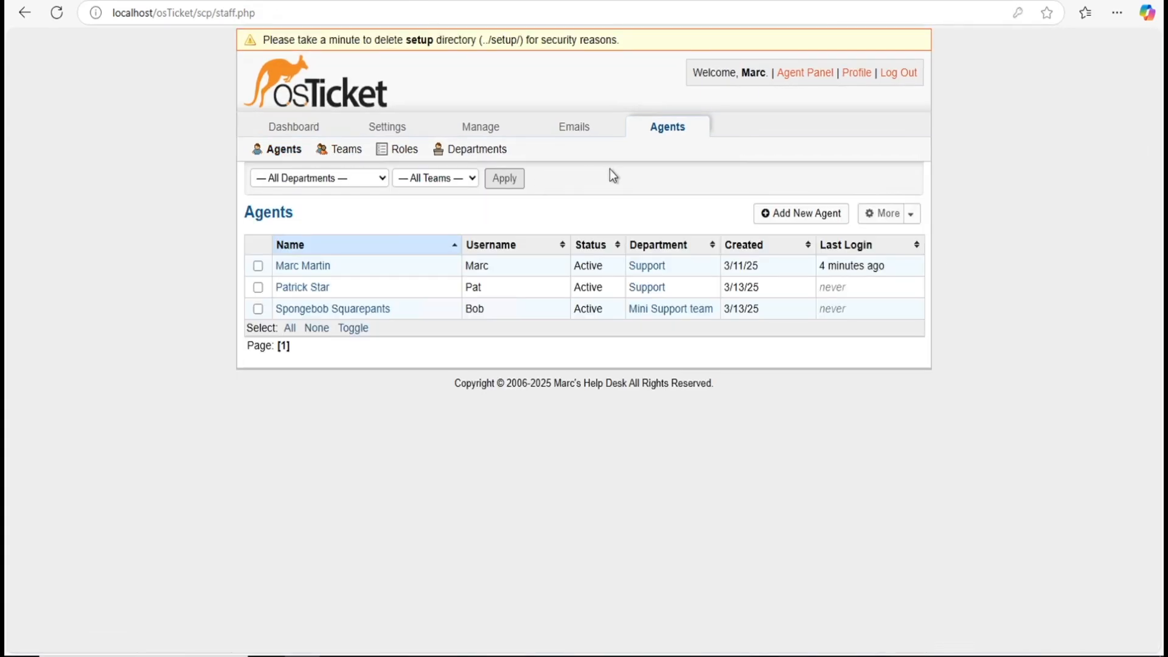
Step: From the Agent Panel's User Directory, start adding a new user
left_click(801, 77)
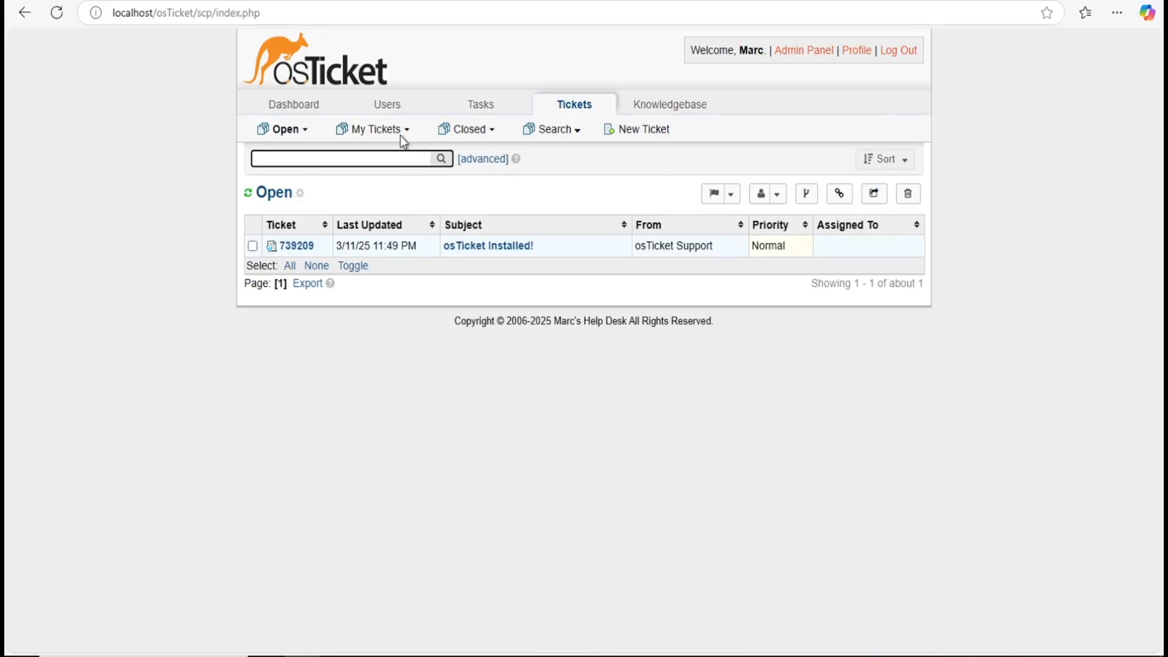
left_click(388, 107)
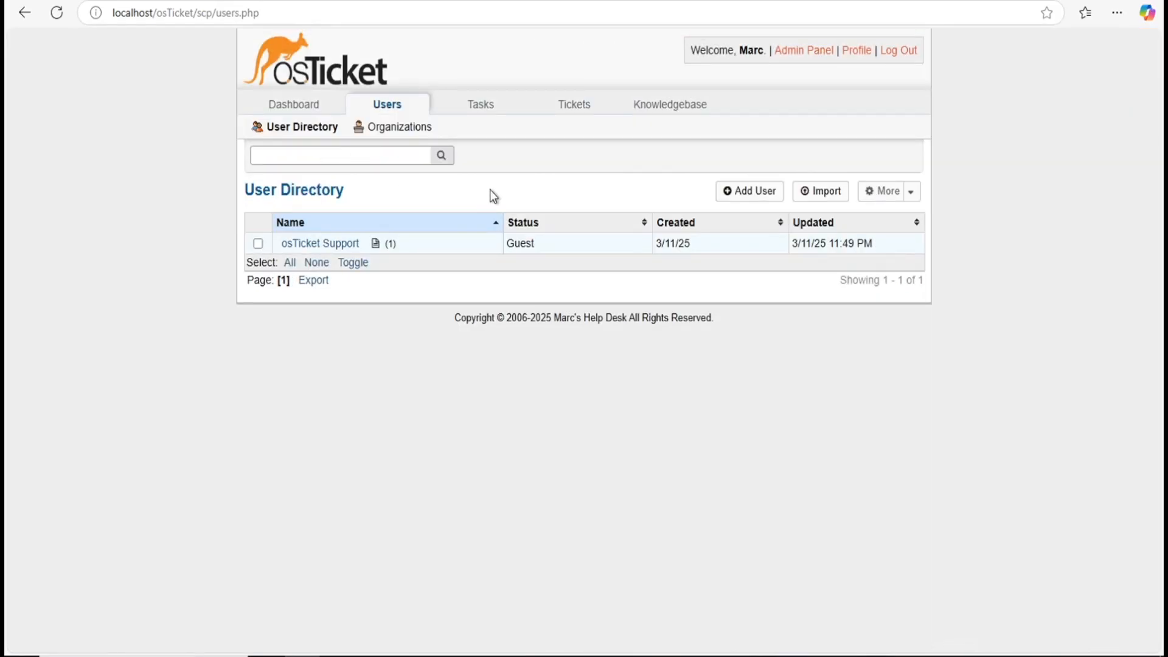
left_click(736, 195)
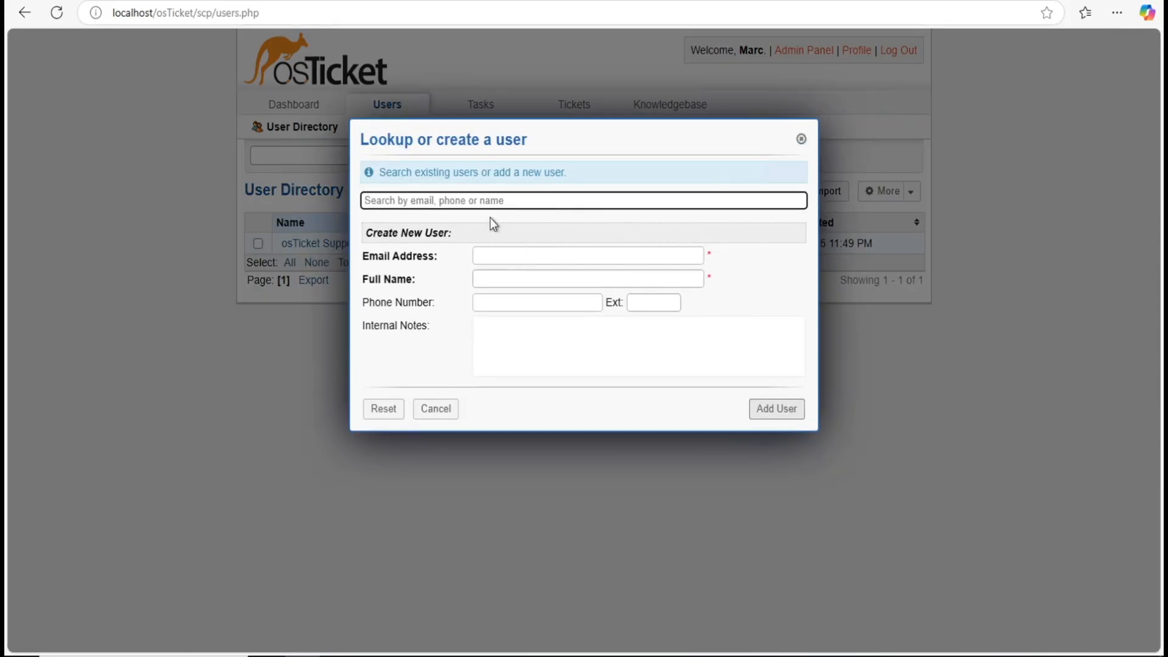
Step: Create a guest user with their full name and e-mail address, leaving the phone number empty
left_click(508, 276)
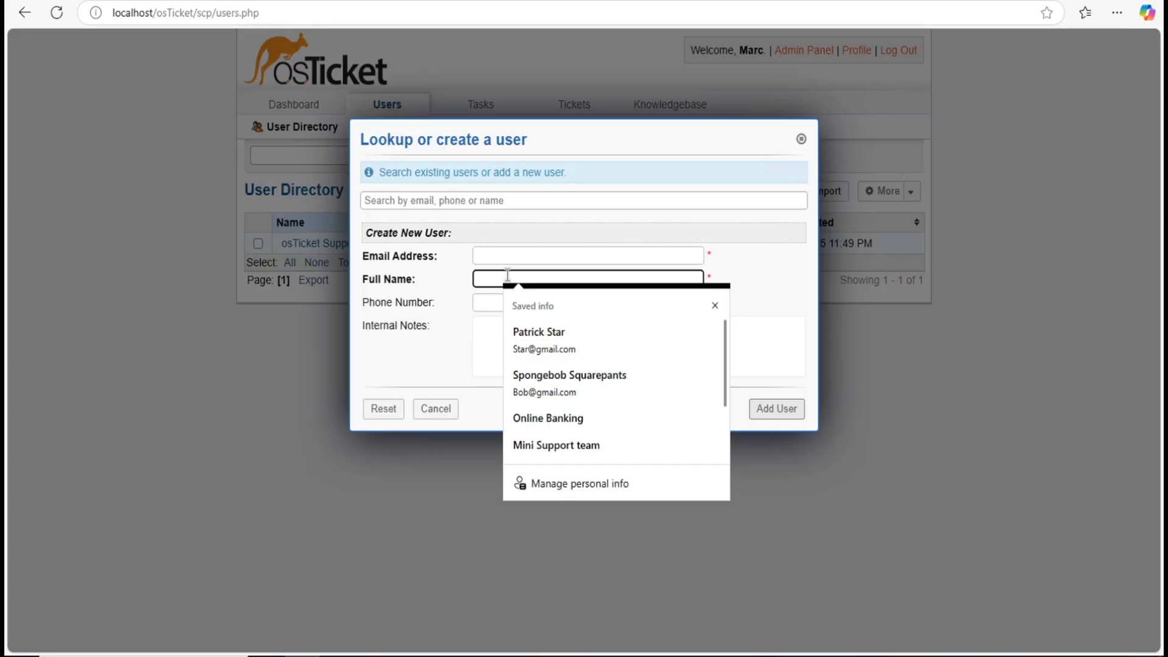
type("N")
key("BackSpace")
type("EU")
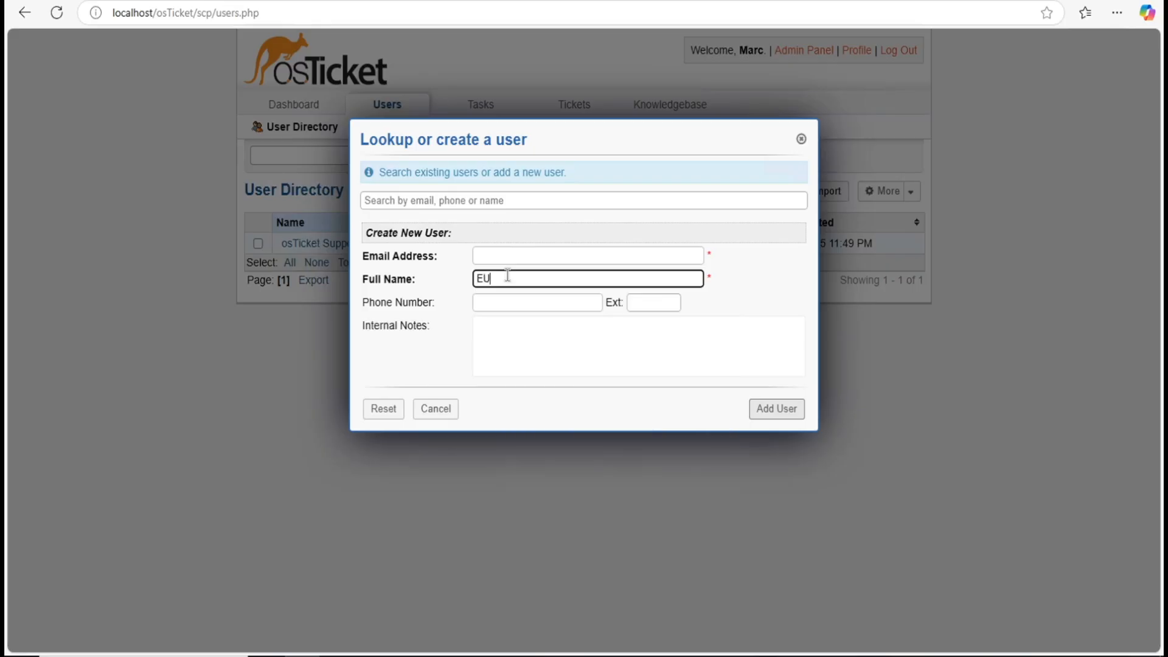
type("gene")
left_click(492, 275)
left_click(503, 343)
type("Kabs")
left_click(574, 260)
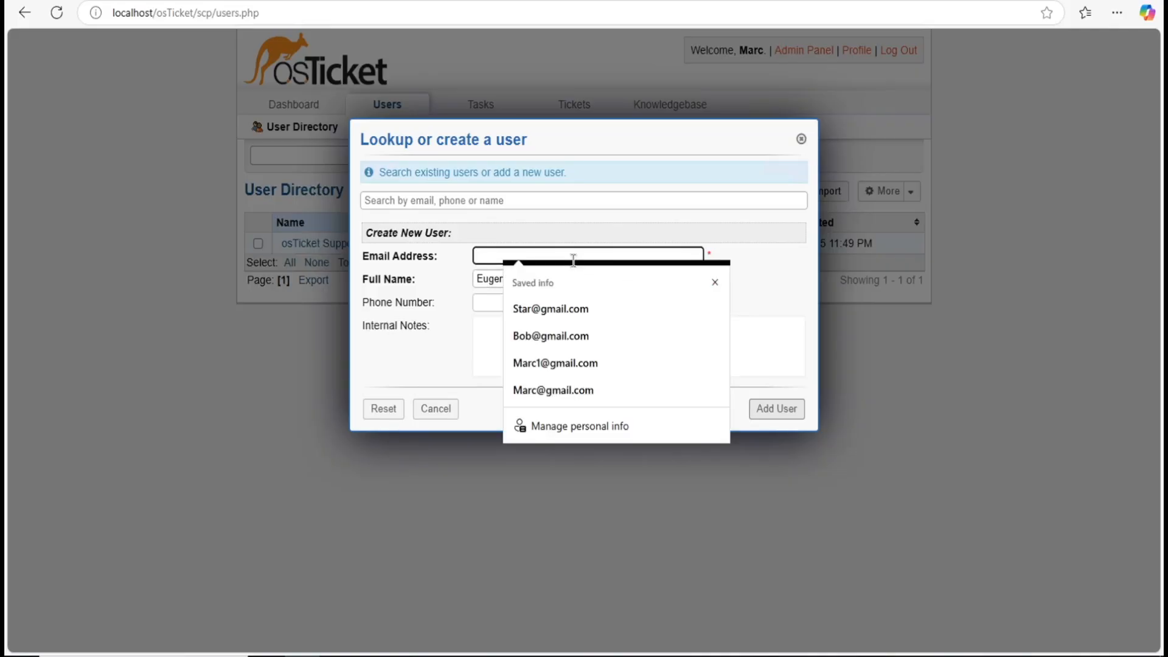
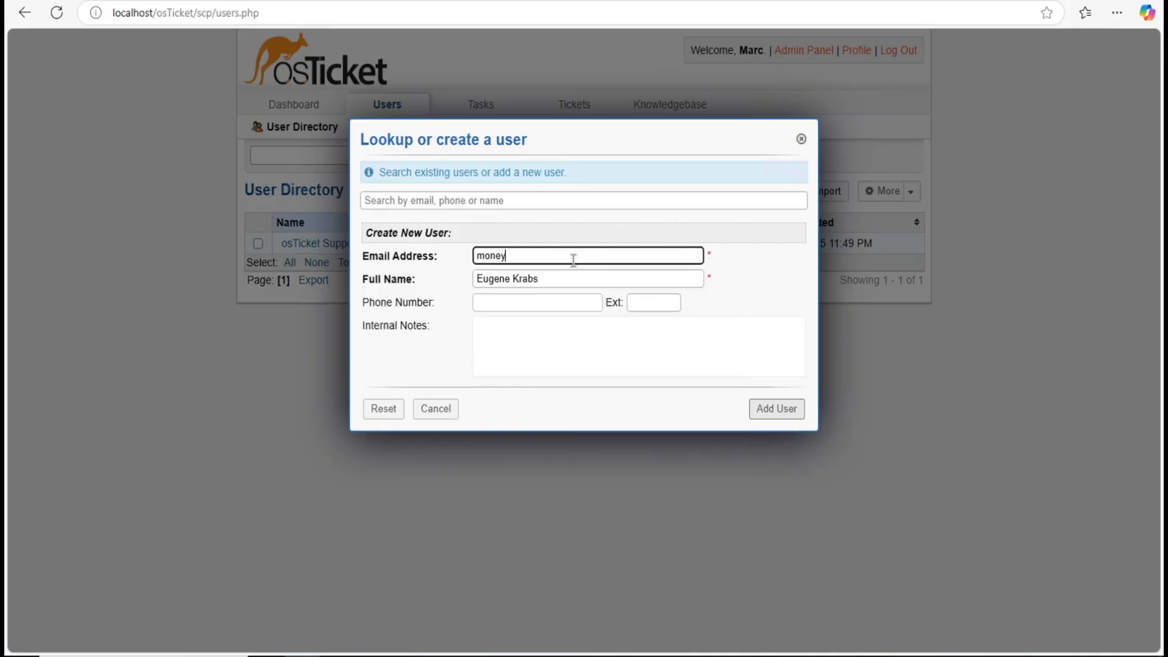
left_click(535, 238)
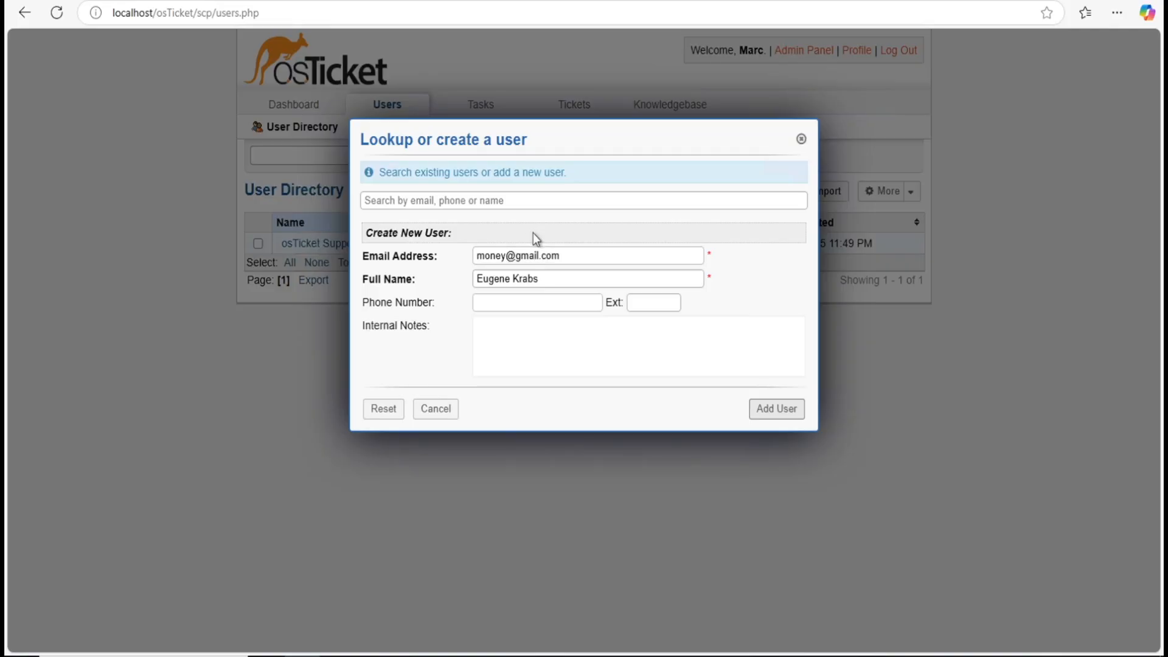
left_click(533, 299)
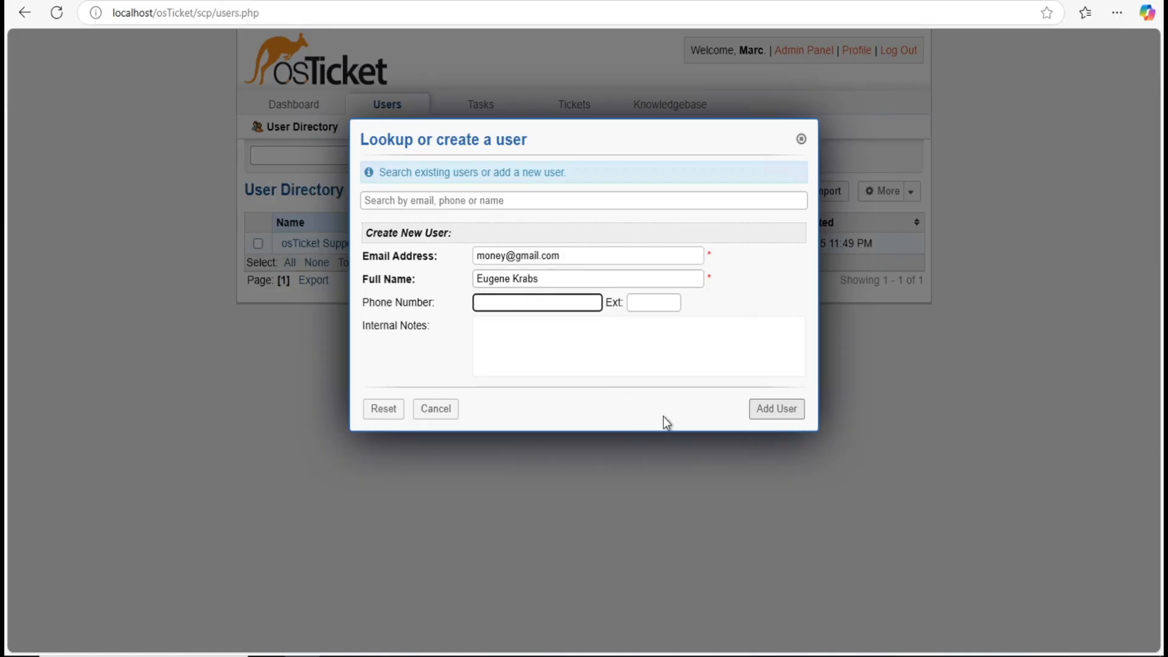
left_click(792, 418)
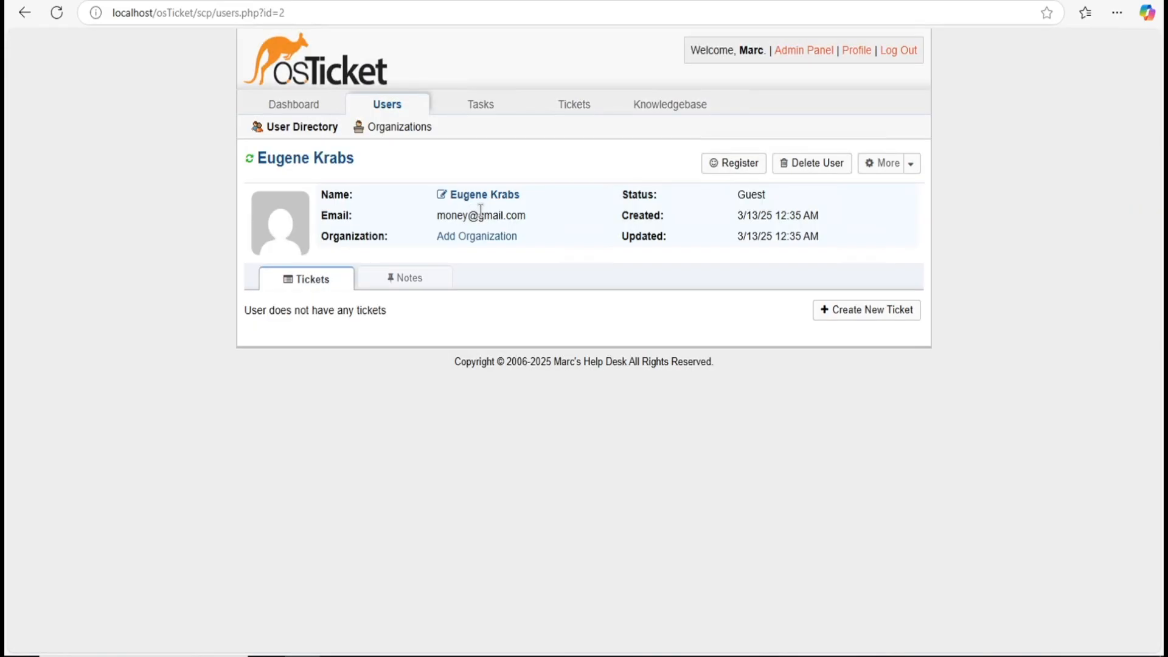
Step: Switch to the Admin Panel and show the Manage > Help Topics list
left_click(798, 54)
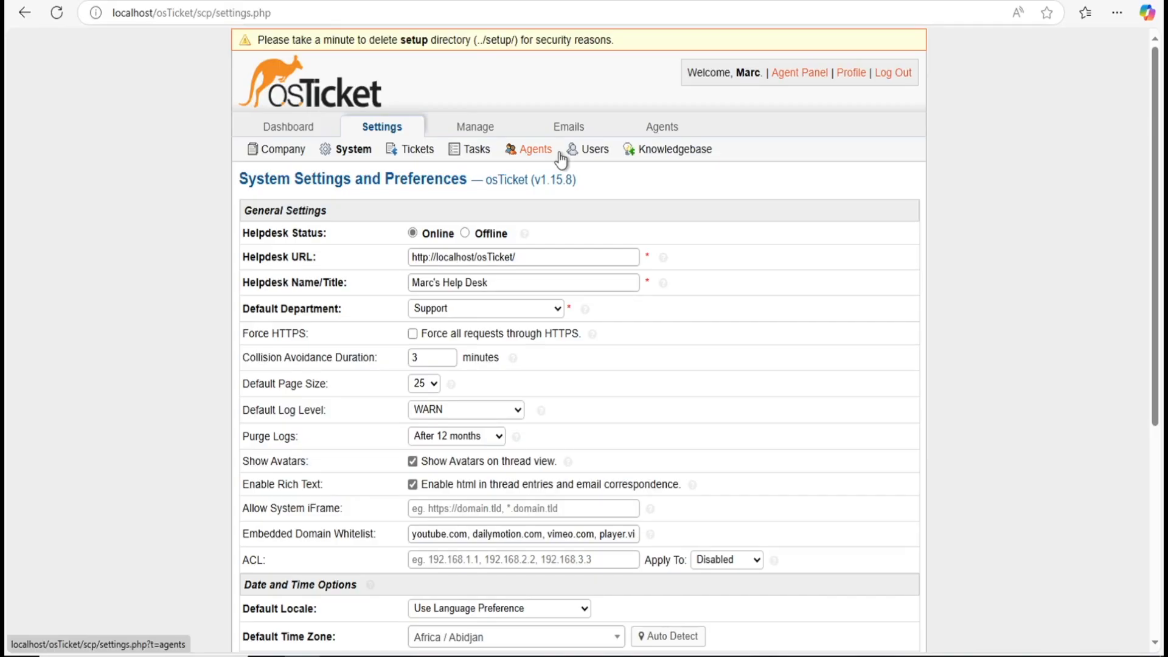
mouse_move(485, 134)
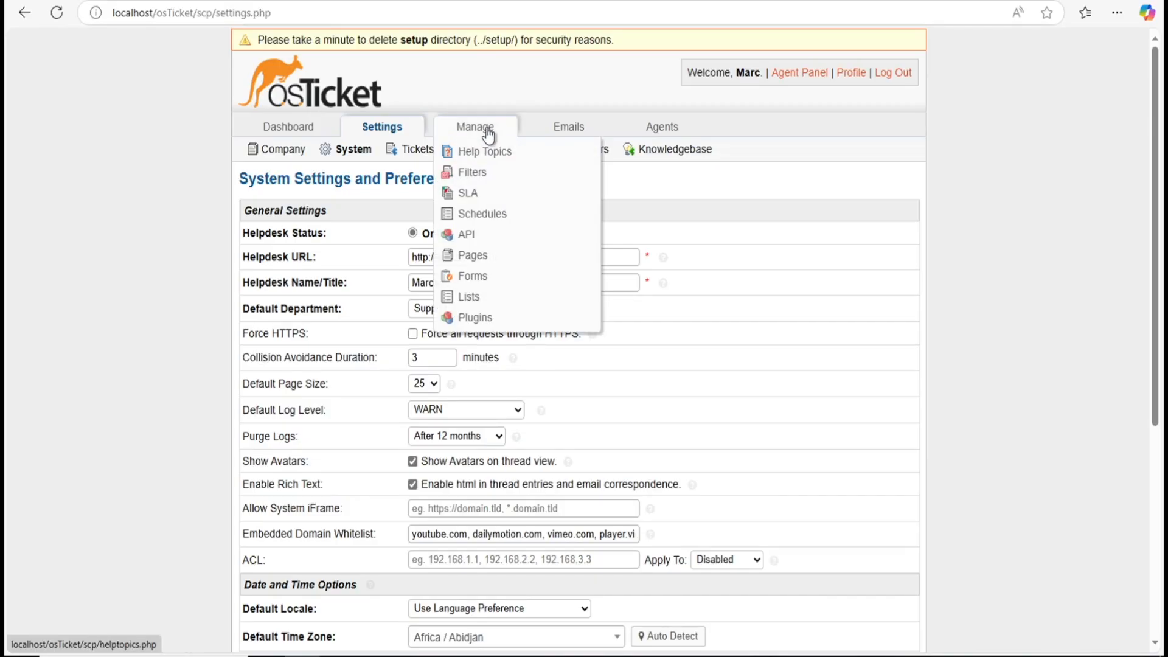
left_click(487, 126)
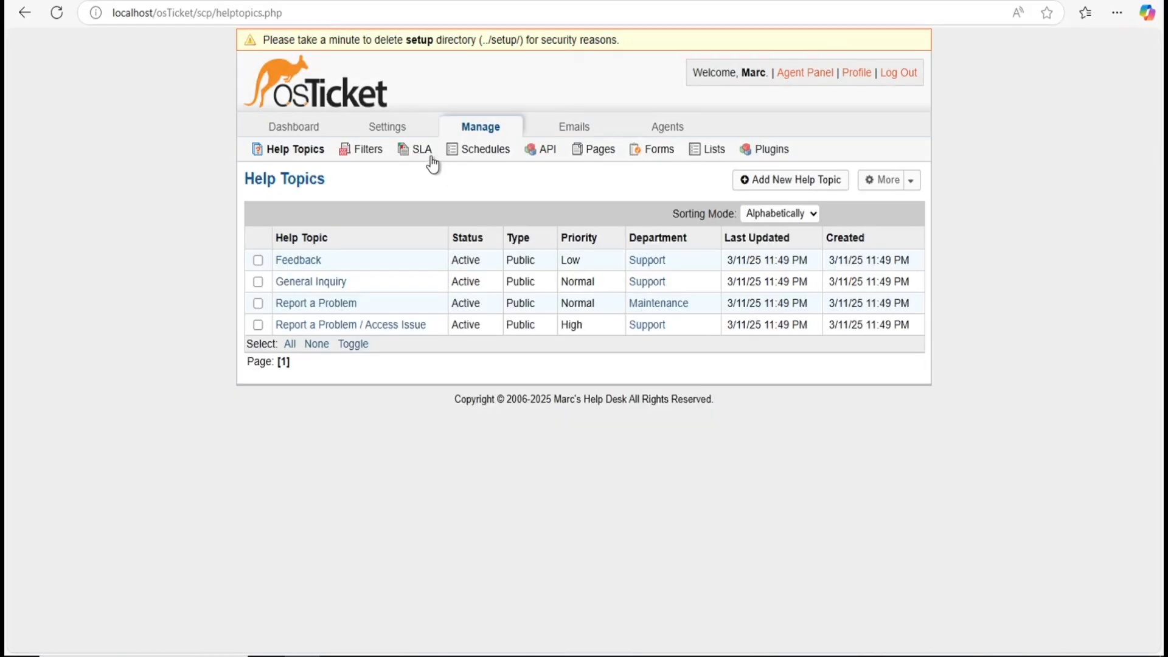
Step: Begin a new SLA plan named Tier-1
left_click(424, 151)
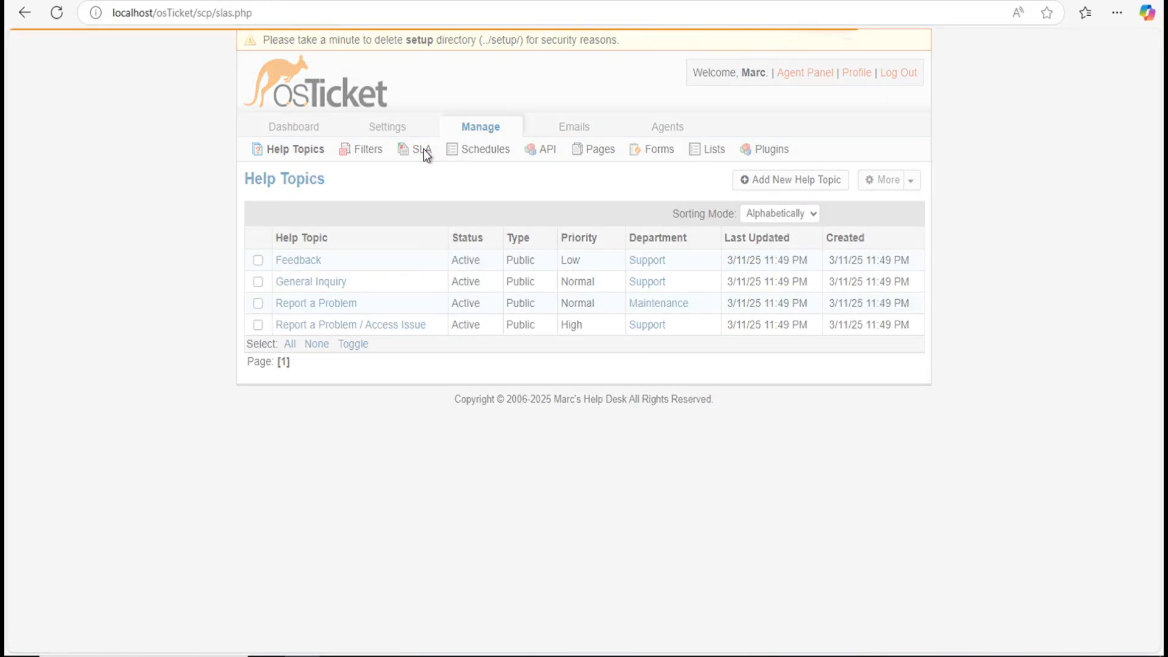
left_click(779, 180)
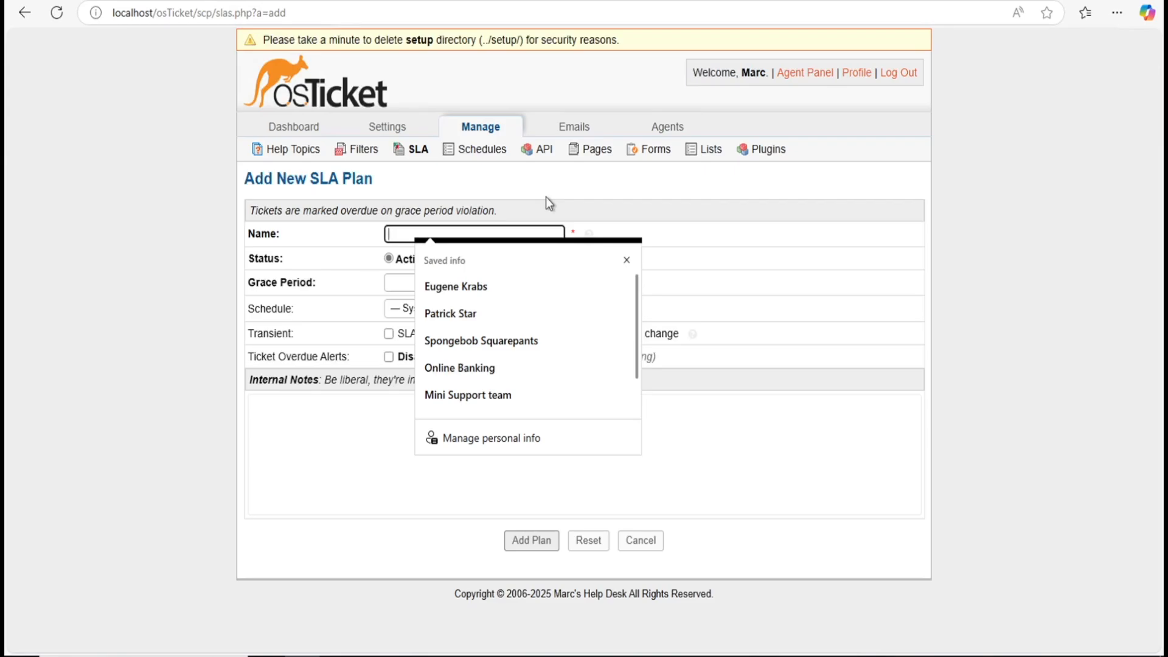
left_click(628, 260)
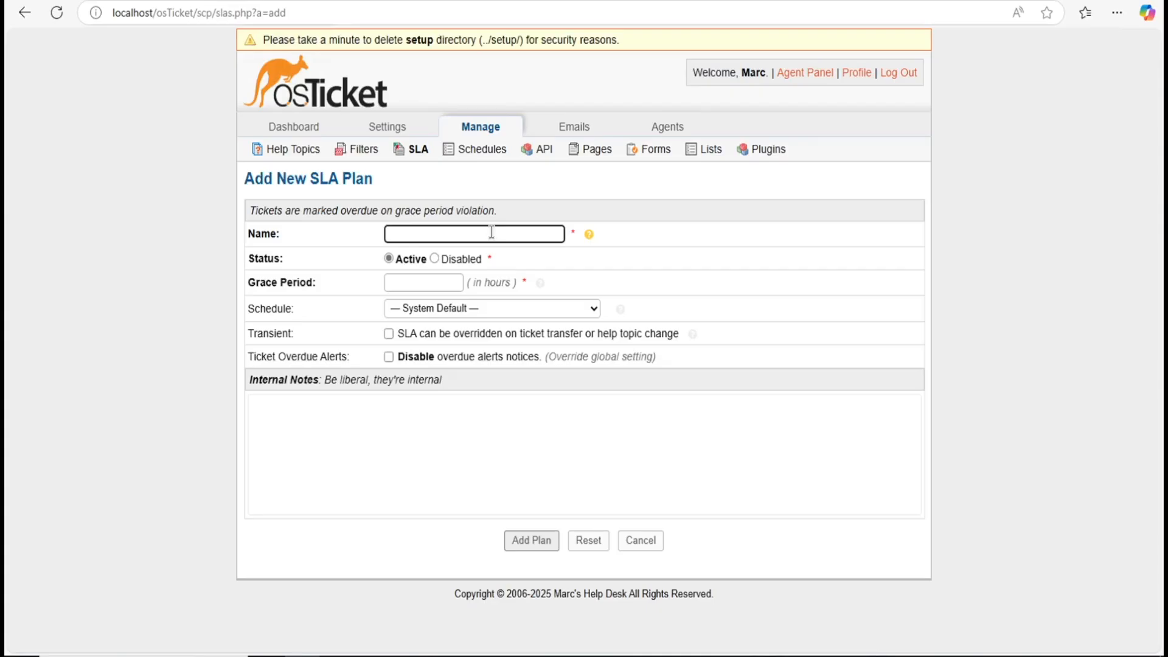
type("Tier-1")
left_click(473, 306)
left_click(474, 307)
left_click(473, 307)
left_click(474, 307)
left_click(475, 309)
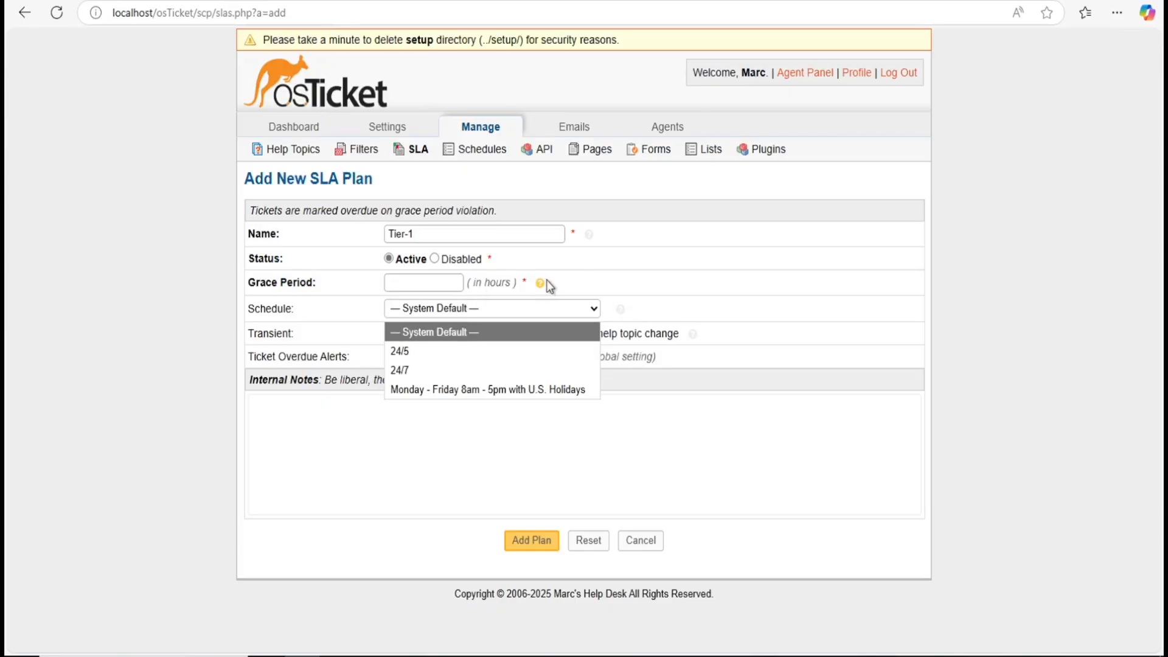
Step: Give Tier-1 a 1-hour grace period on the 24/7 schedule, save it, and start Tier-2
left_click(441, 281)
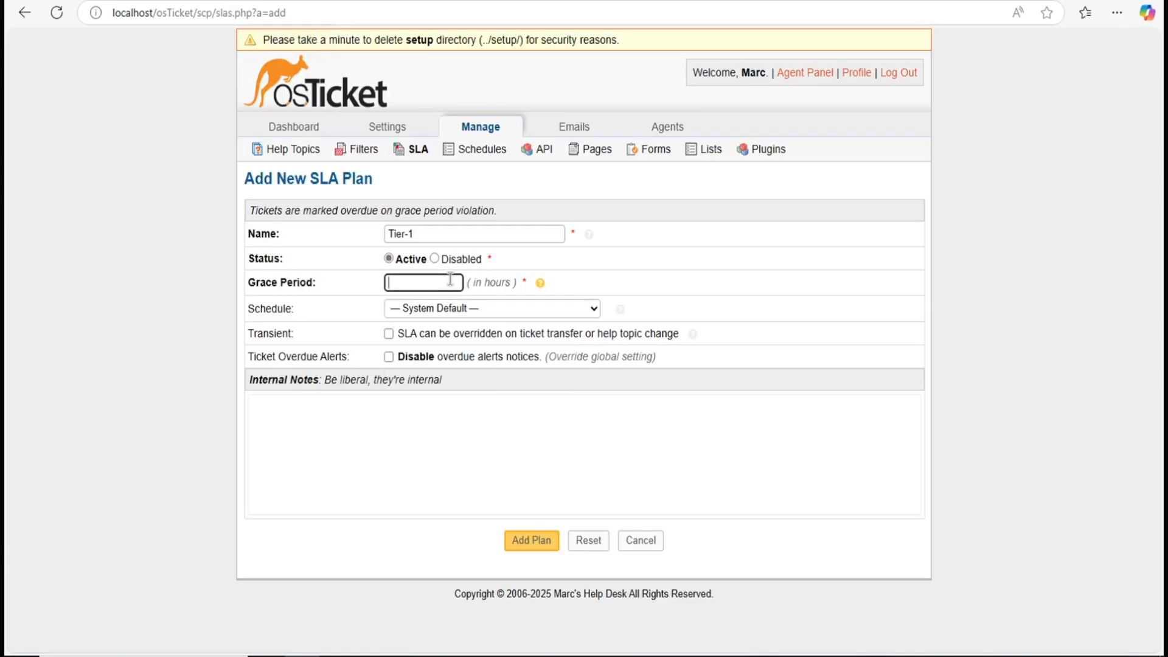
type("1")
left_click(533, 309)
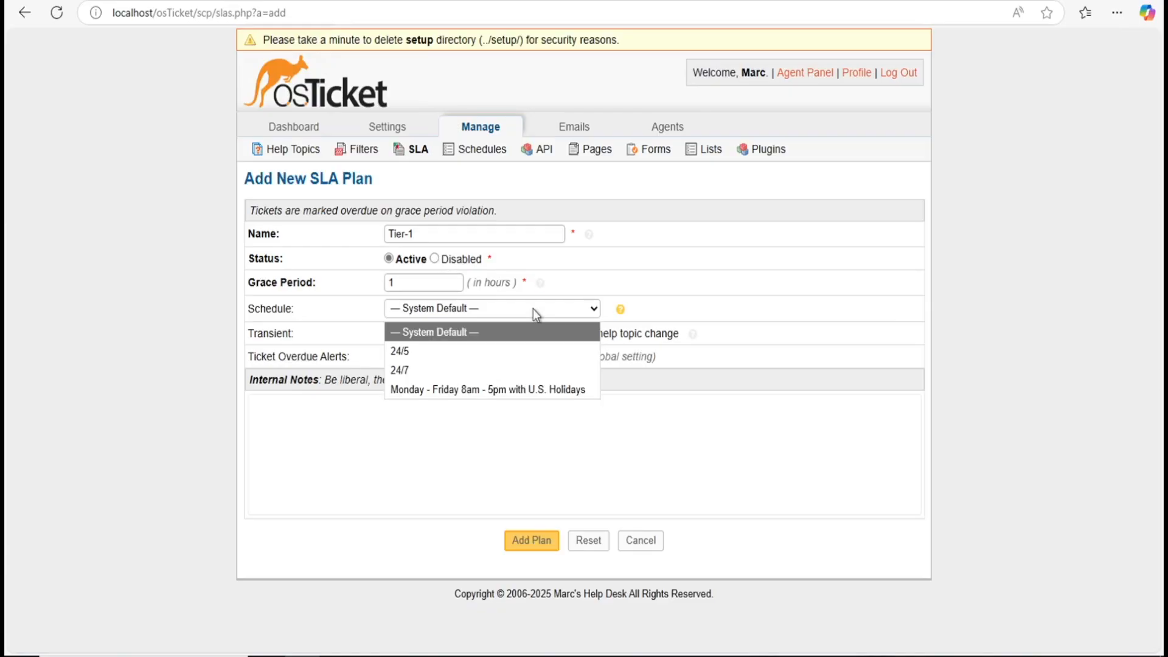
left_click(462, 371)
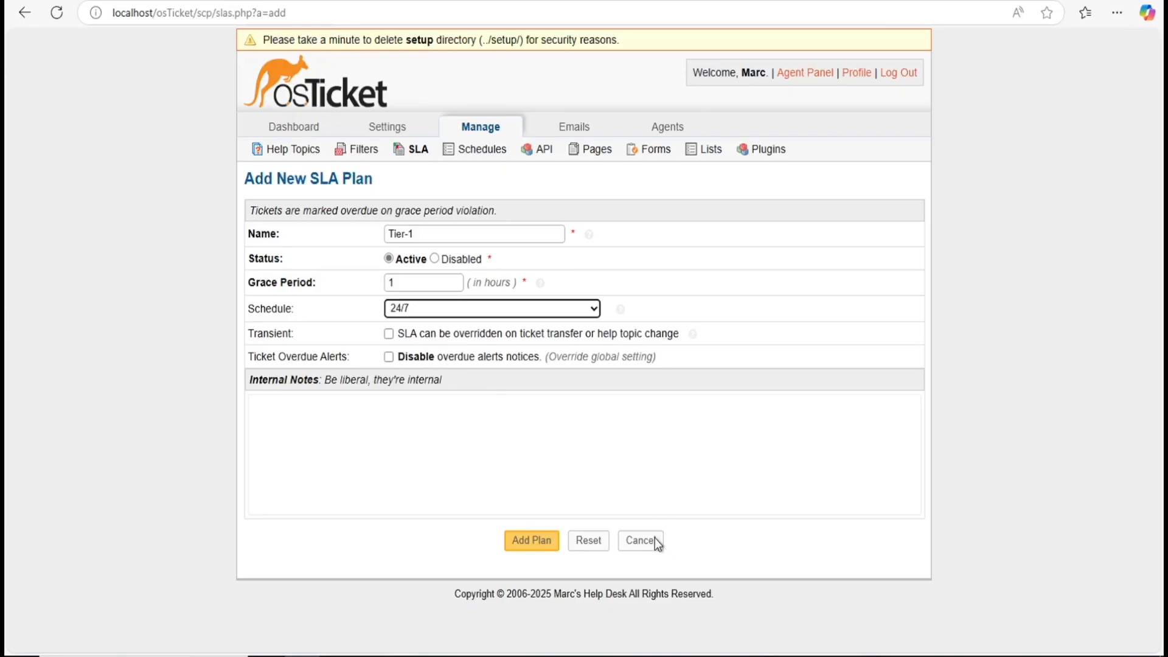
left_click(530, 539)
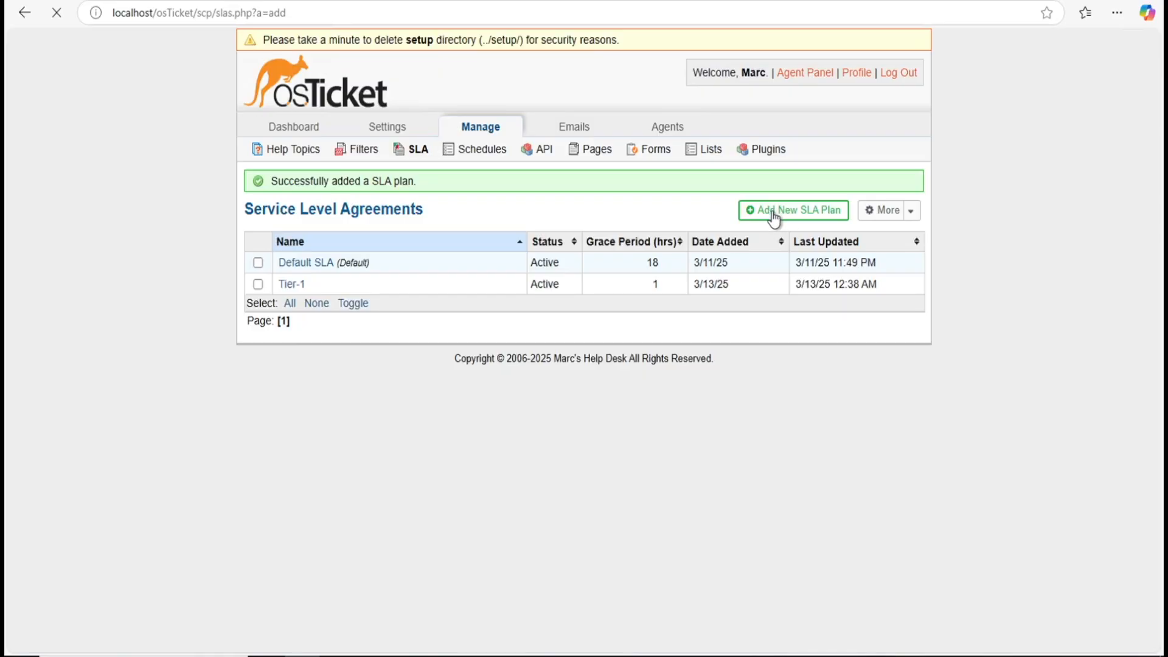
left_click(757, 210)
type("Tier-2")
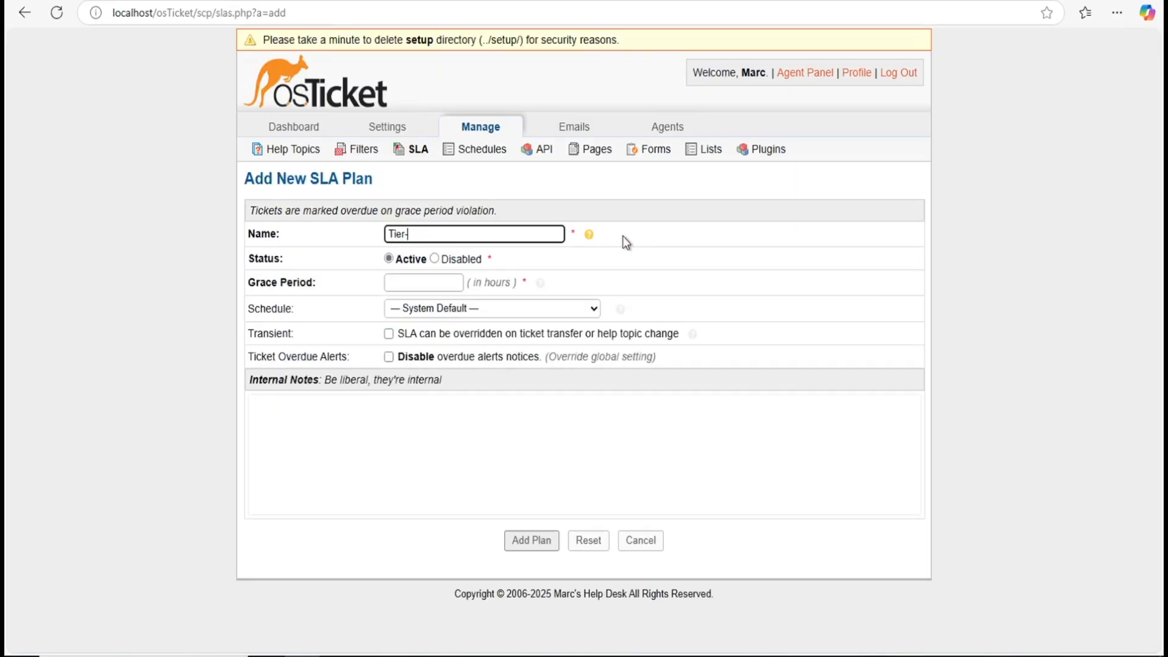
Step: Save Tier-2 with a 4-hour grace period and the 24/5 schedule
left_click(452, 278)
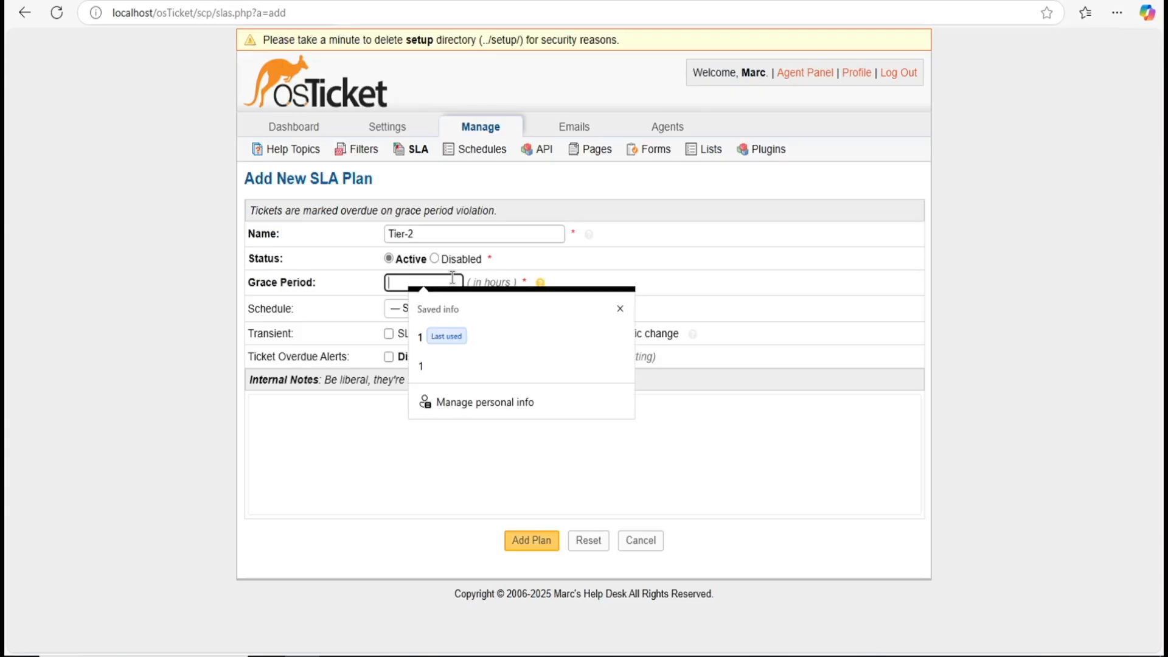
type("4")
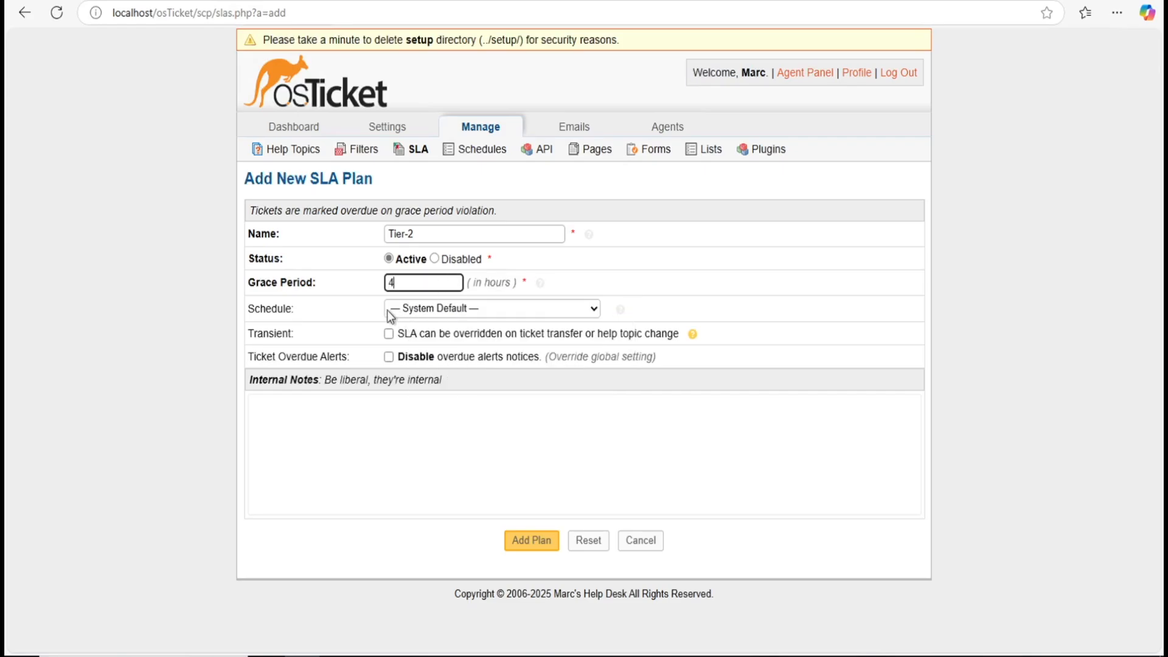
left_click(370, 306)
left_click(410, 309)
left_click(412, 312)
left_click(412, 312)
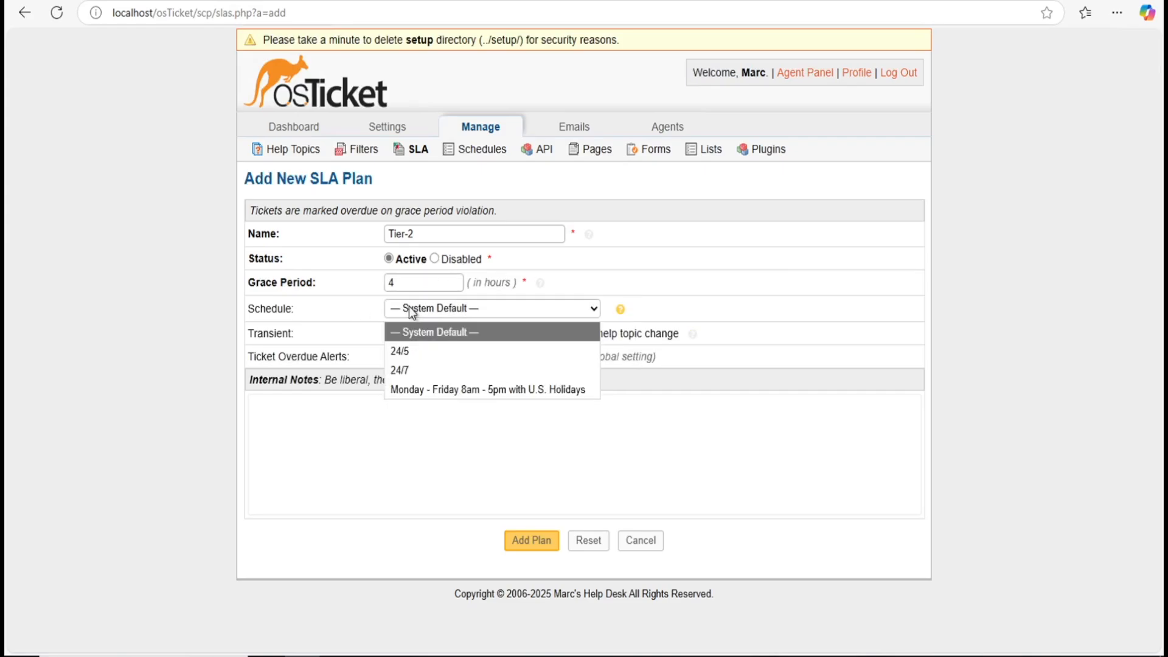
left_click(418, 351)
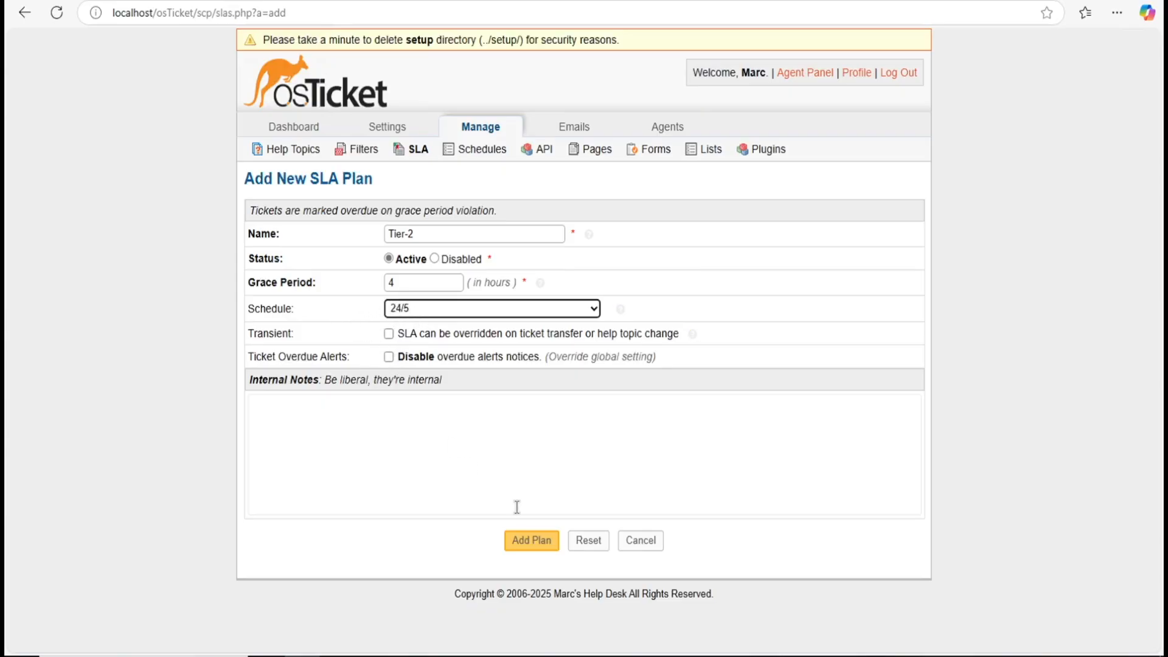
left_click(518, 541)
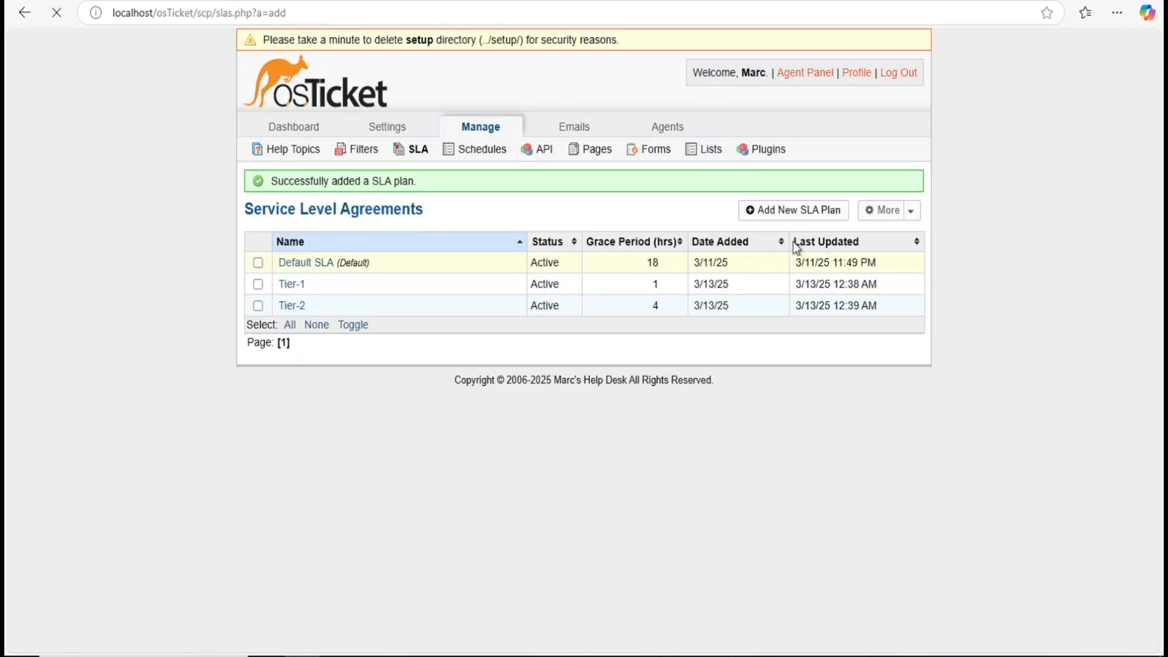
Step: Add SLA plan Tier-3 with 8-hour grace on the Monday–Friday 8am–5pm U.S. Holidays schedule
left_click(795, 215)
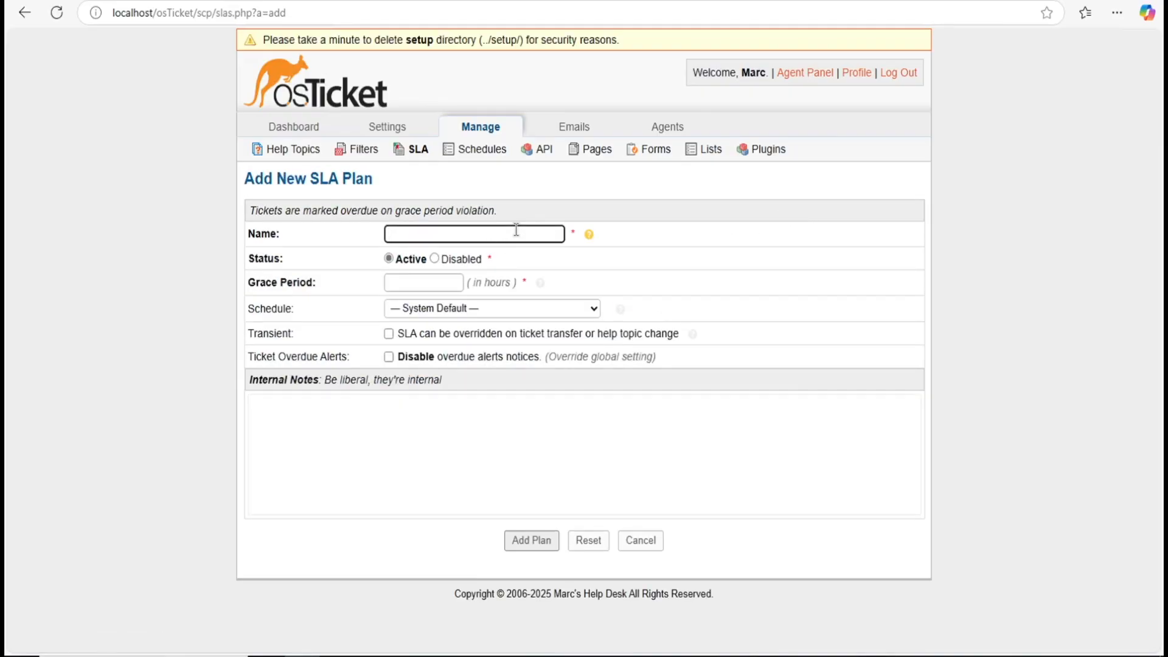
type("Tier-3")
left_click(445, 282)
type("8")
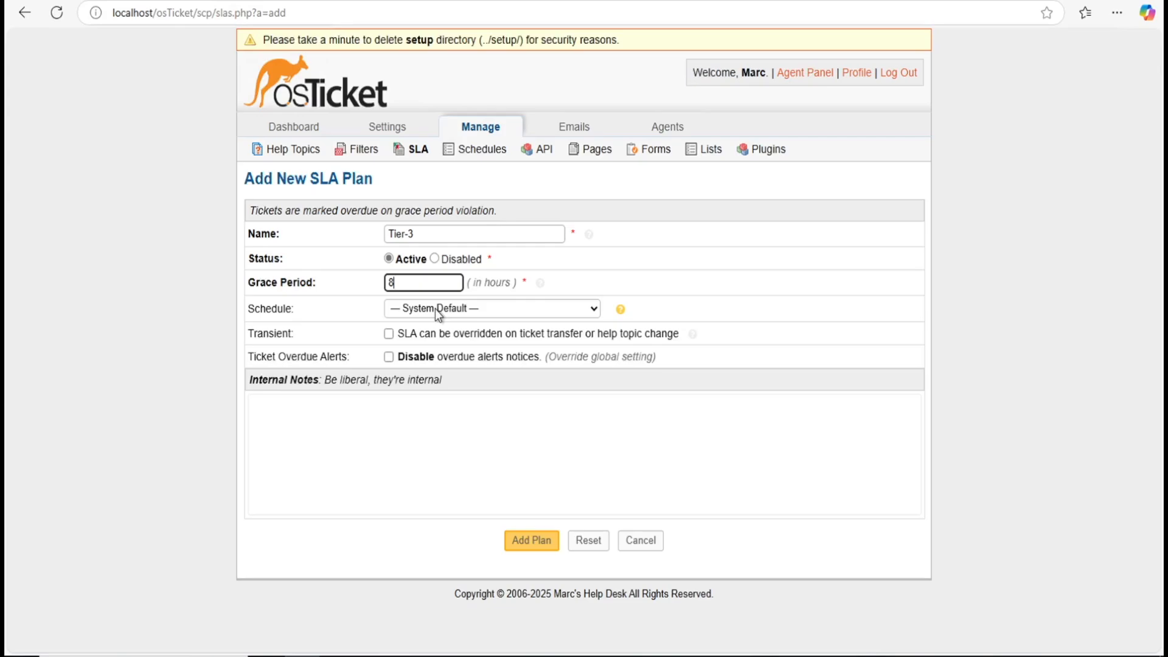
left_click(436, 308)
left_click(432, 326)
left_click(424, 308)
left_click(425, 308)
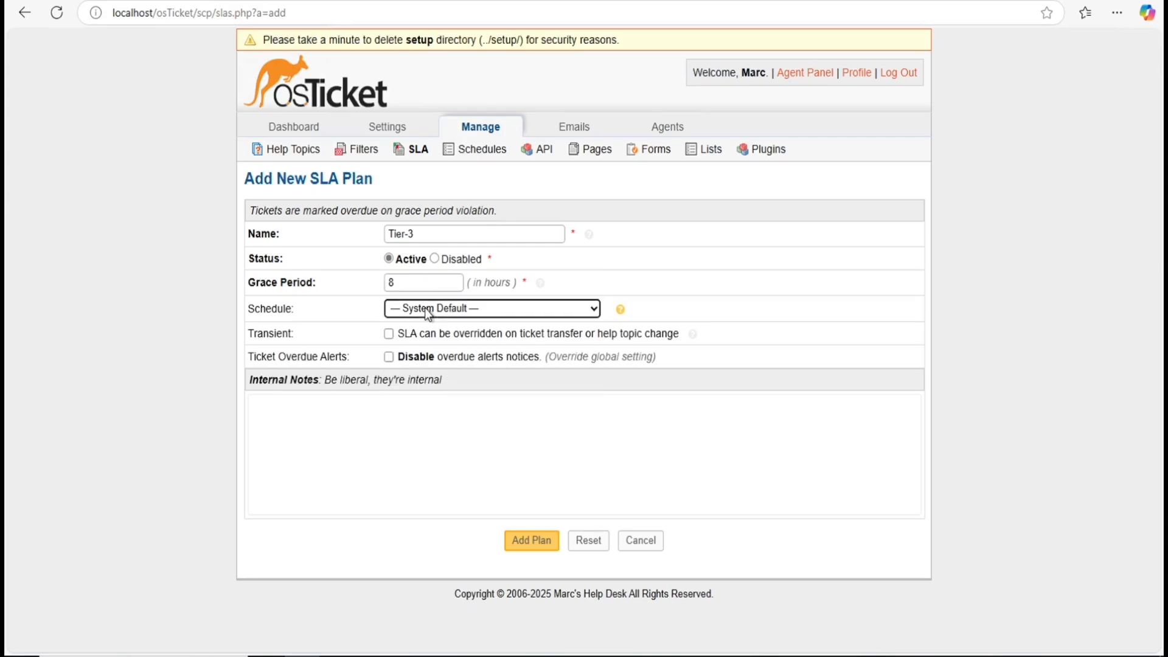
left_click(404, 310)
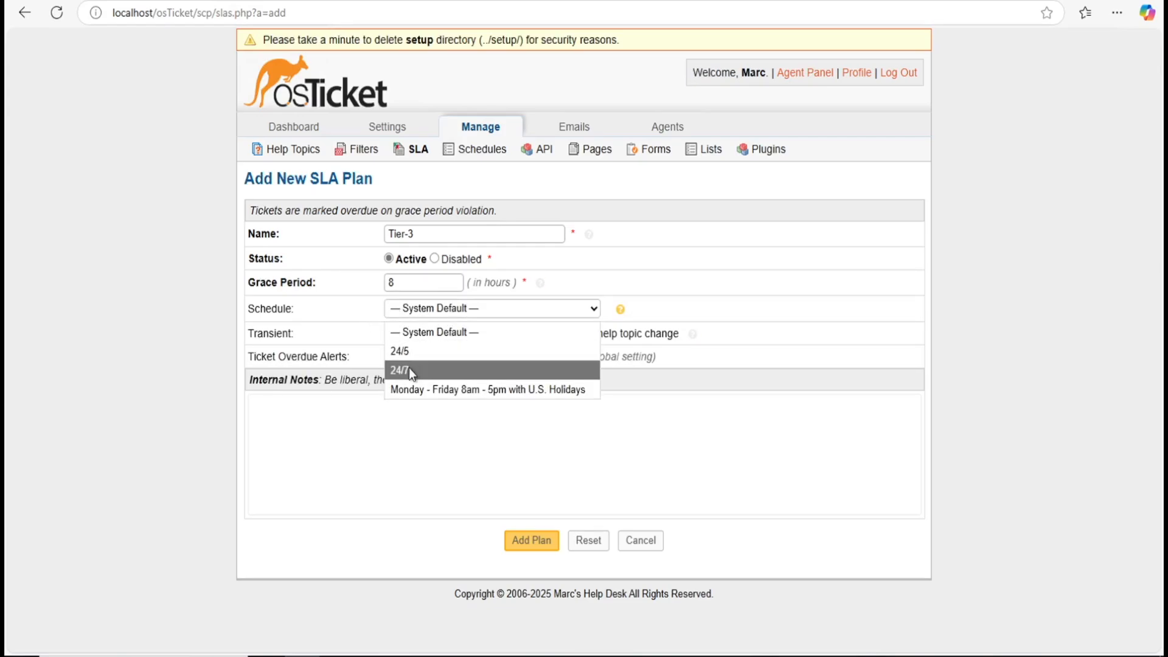
left_click(418, 388)
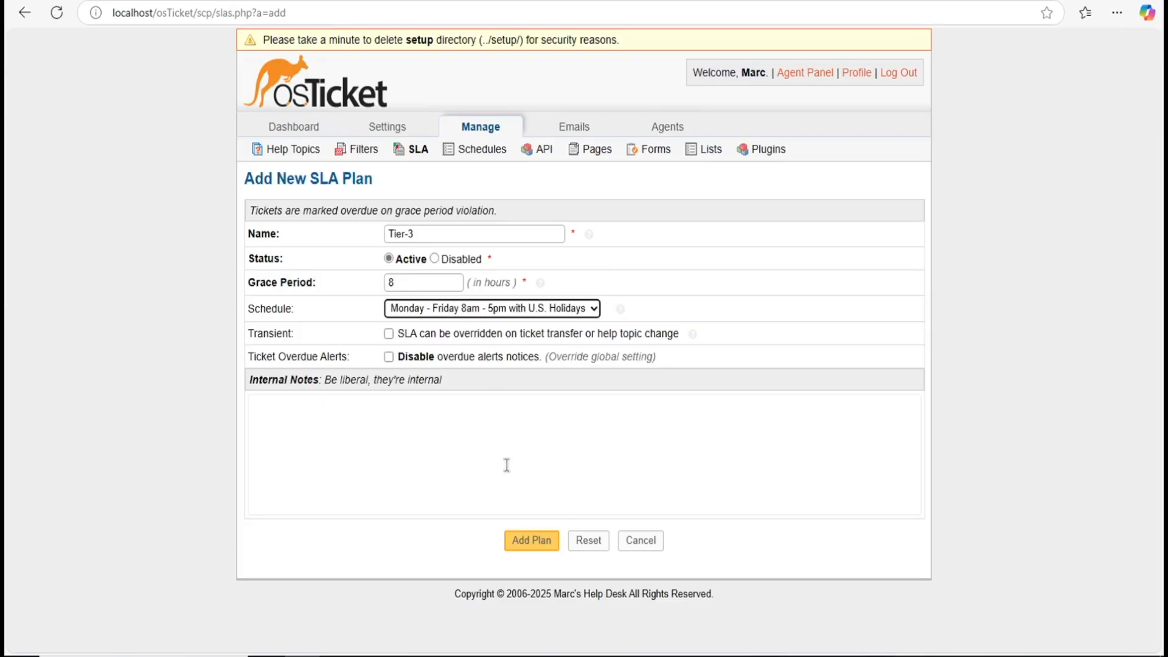
left_click(525, 541)
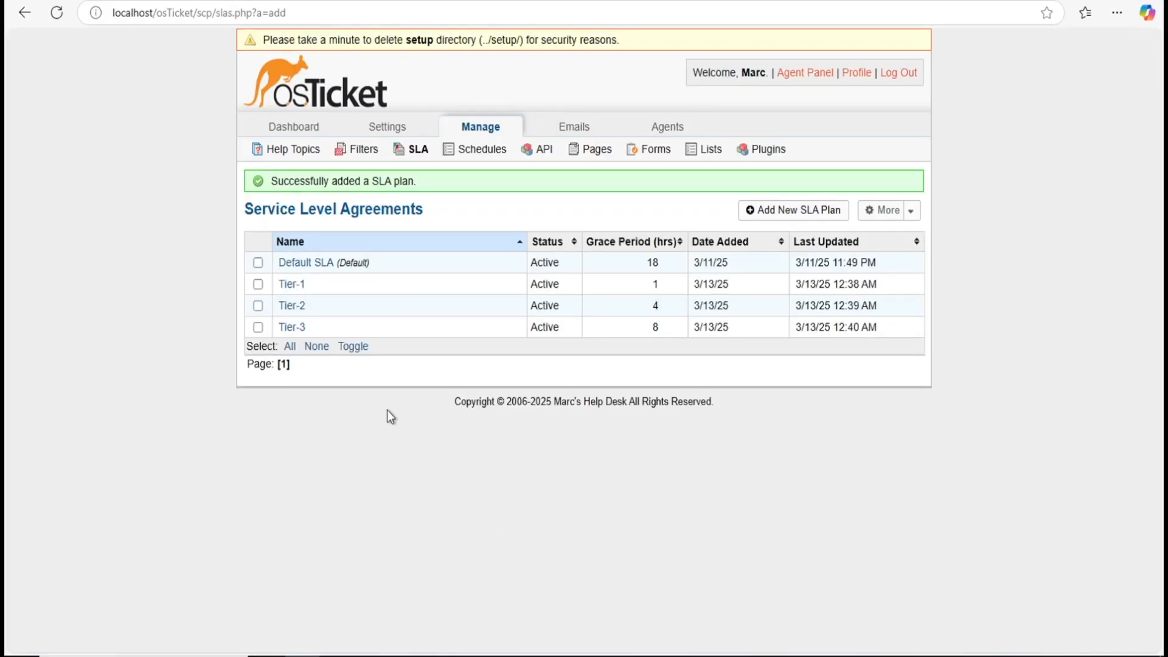
mouse_move(378, 137)
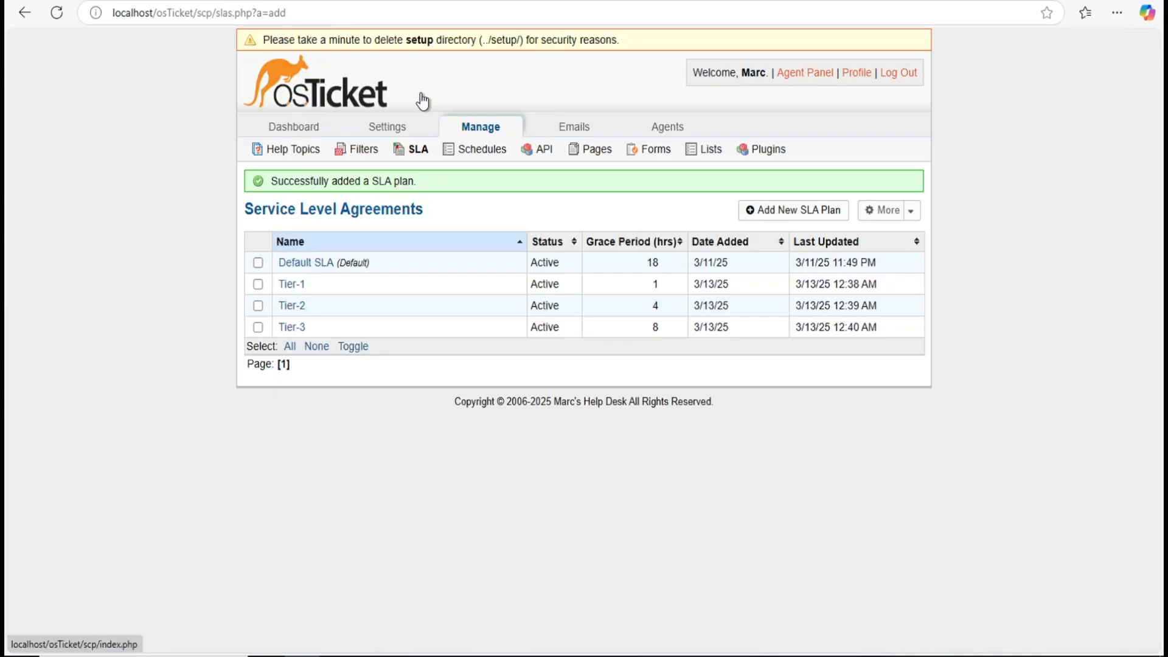
Step: Add the top-level help topic 'Critical Outage' and return to the Help Topics list
left_click(298, 153)
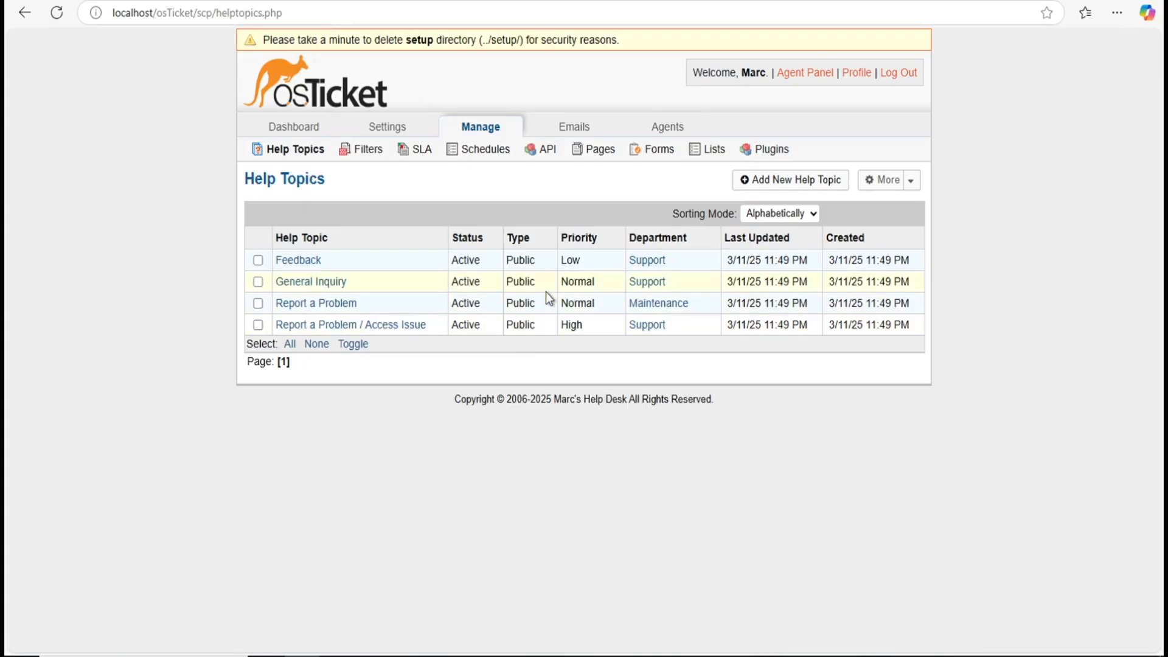
left_click(777, 184)
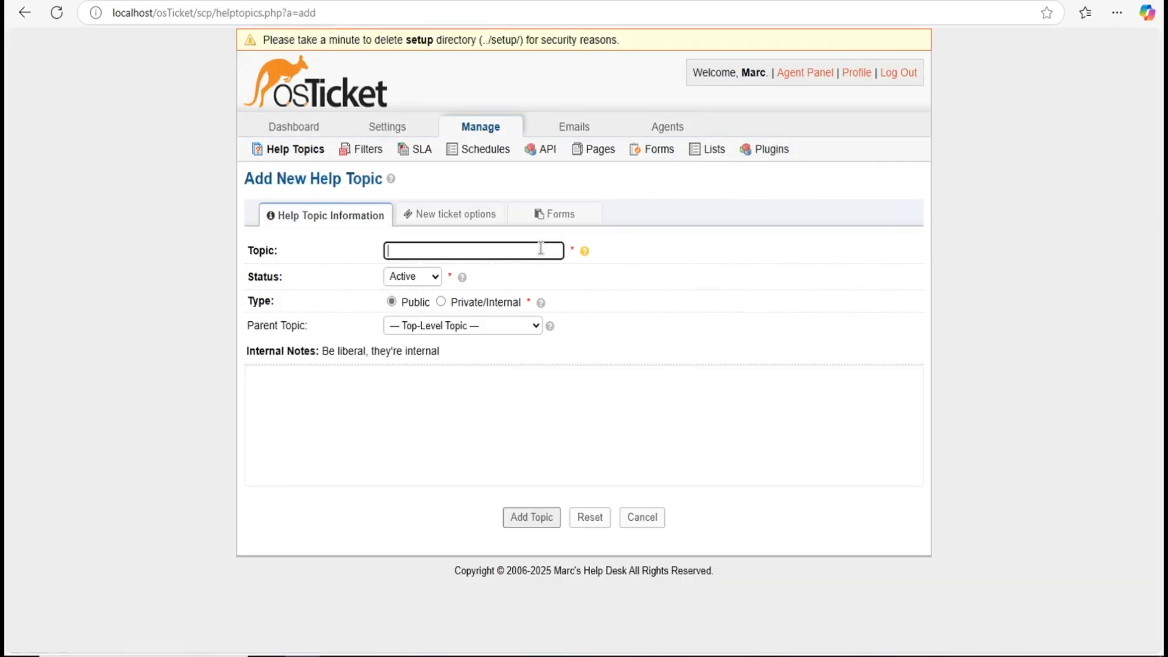
type("Critia")
key("BackSpace")
key("BackSpace")
key("BackSpace")
key("BackSpace")
type("tical Outge")
key("BackSpace")
type("age")
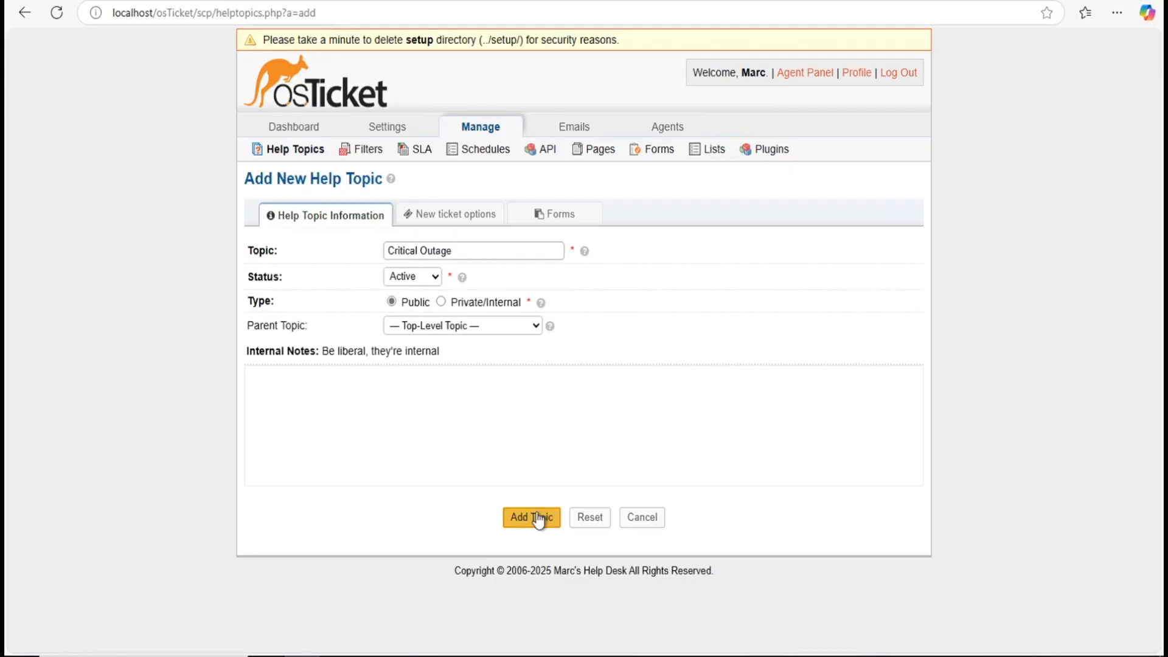
left_click(532, 518)
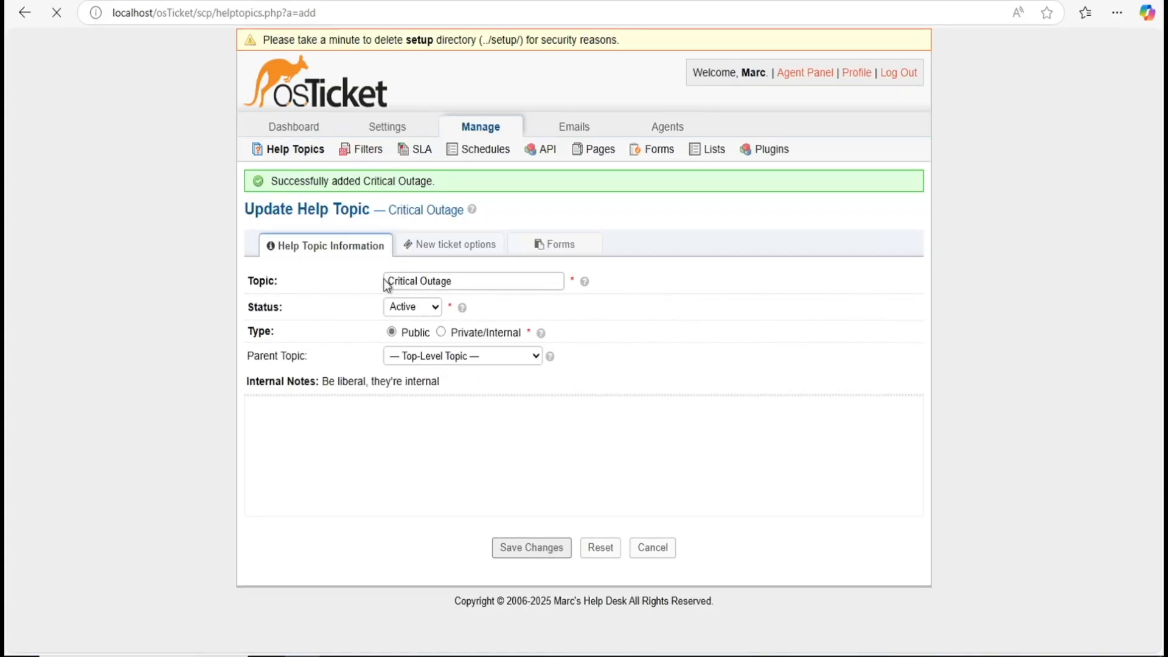
left_click(310, 152)
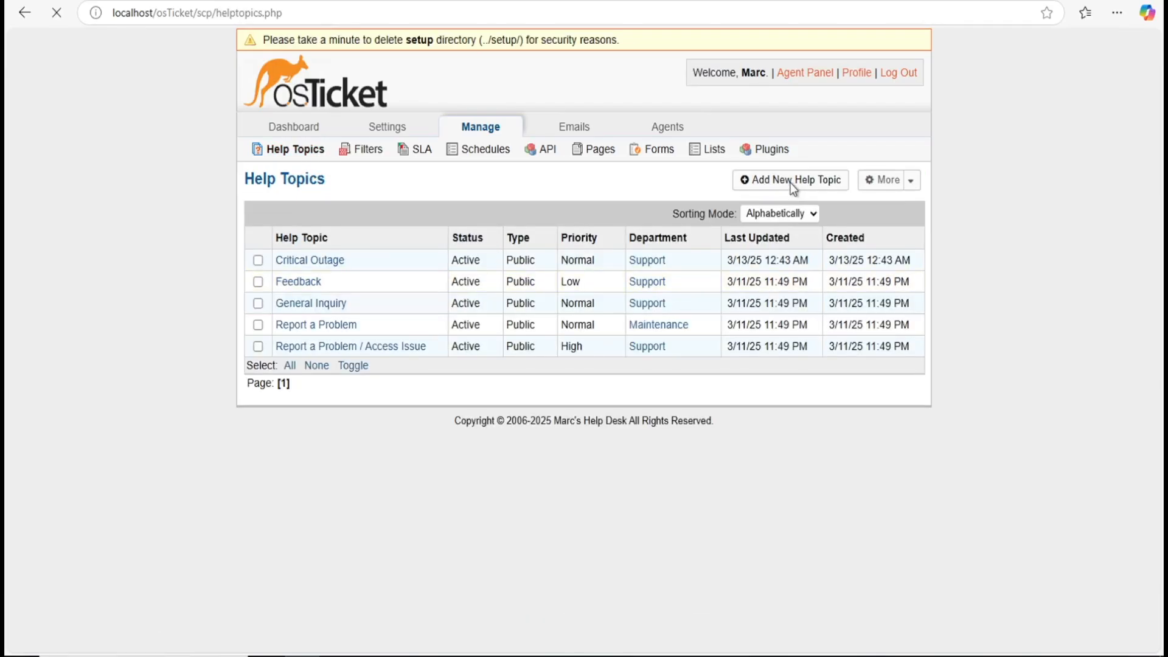
Step: Add 'Personal Issue' as a help topic under parent Feedback, then begin another topic
left_click(790, 182)
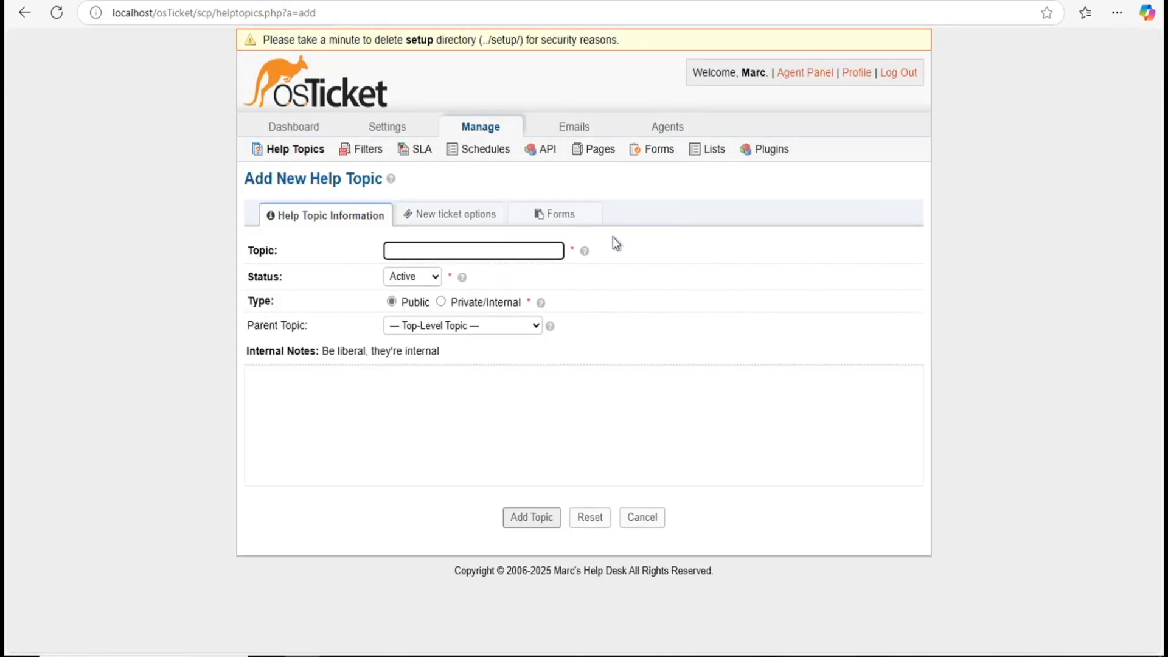
left_click(523, 245)
left_click(542, 236)
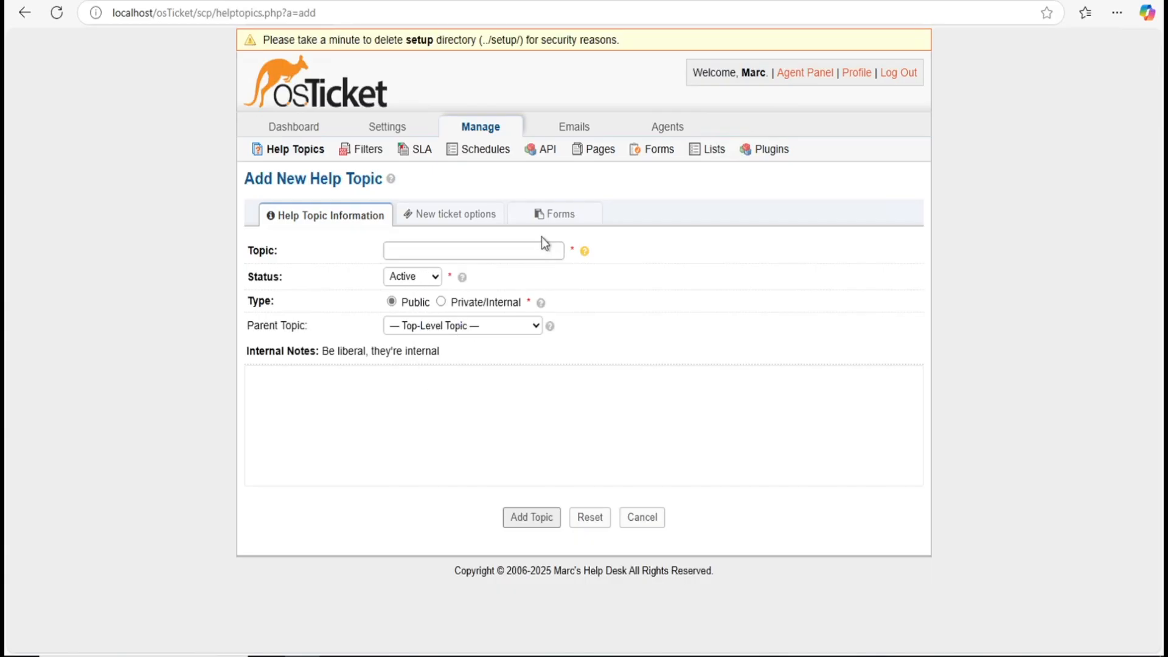
left_click(534, 246)
type("P")
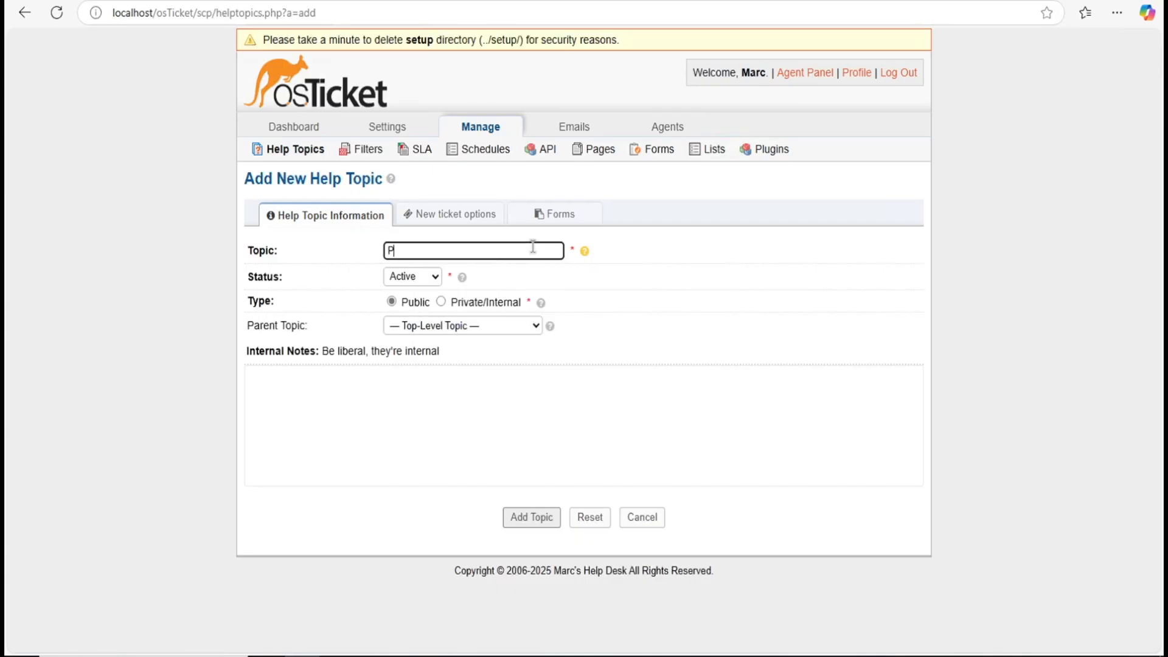
type("ersonal Issue")
left_click(551, 269)
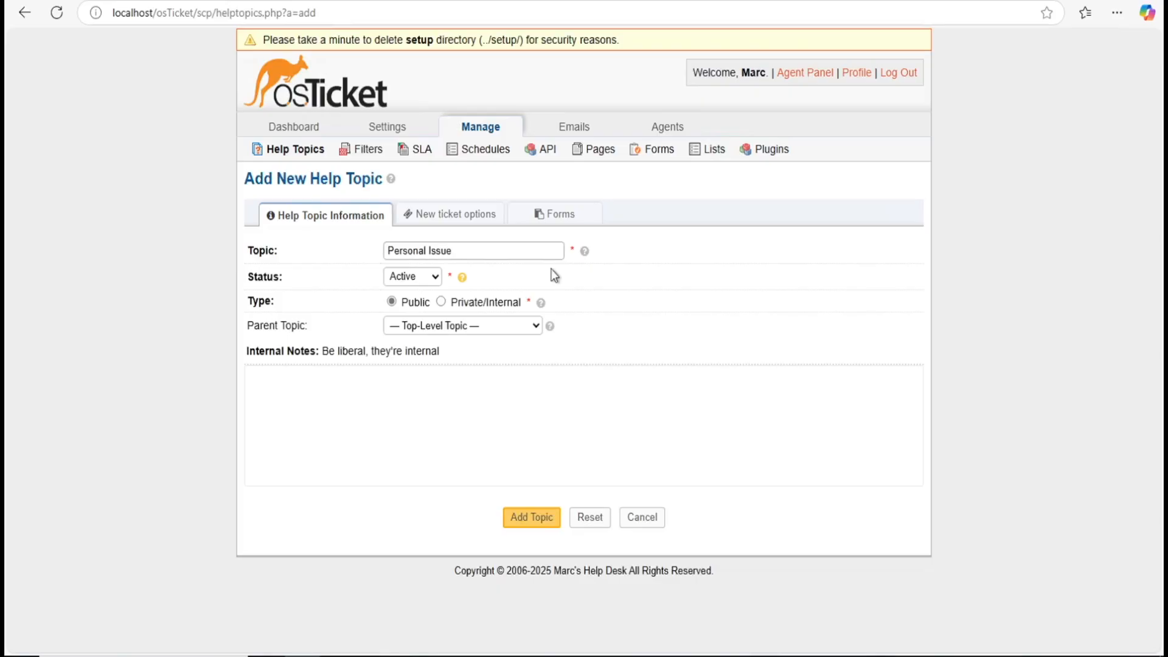
left_click(531, 327)
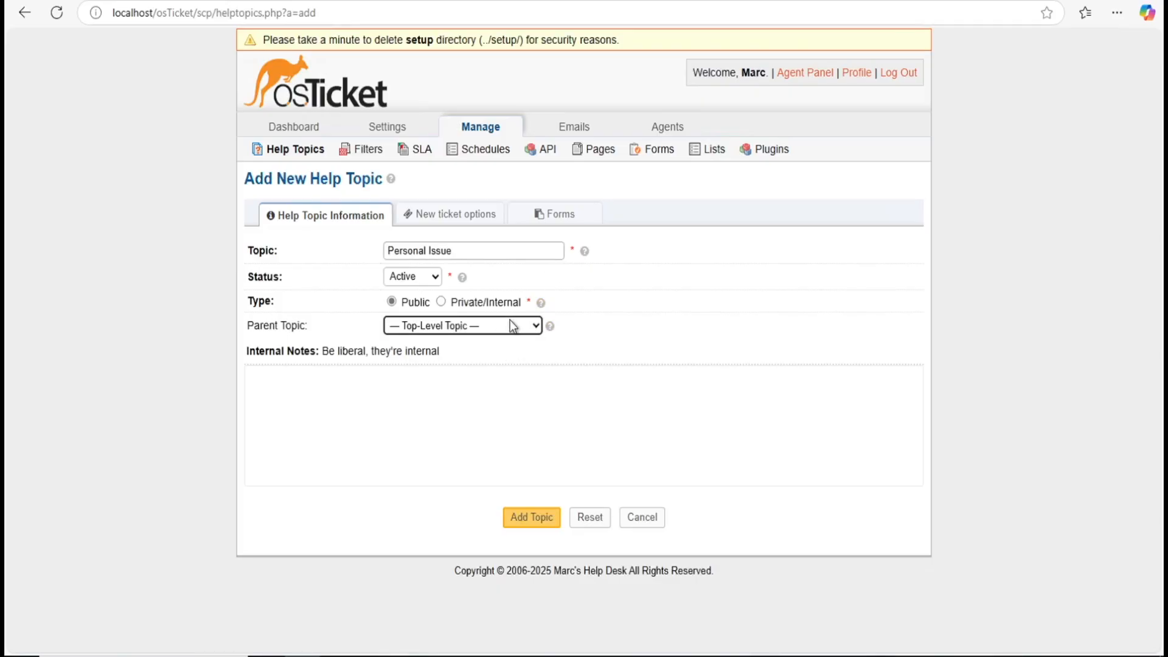
left_click(524, 326)
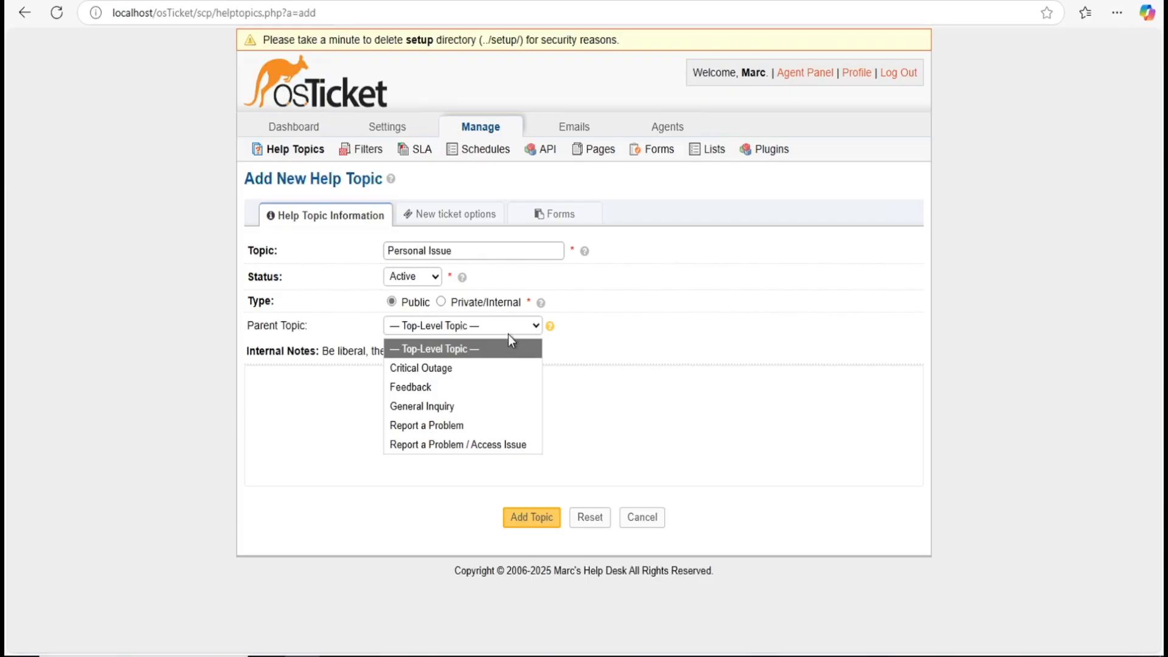
left_click(418, 386)
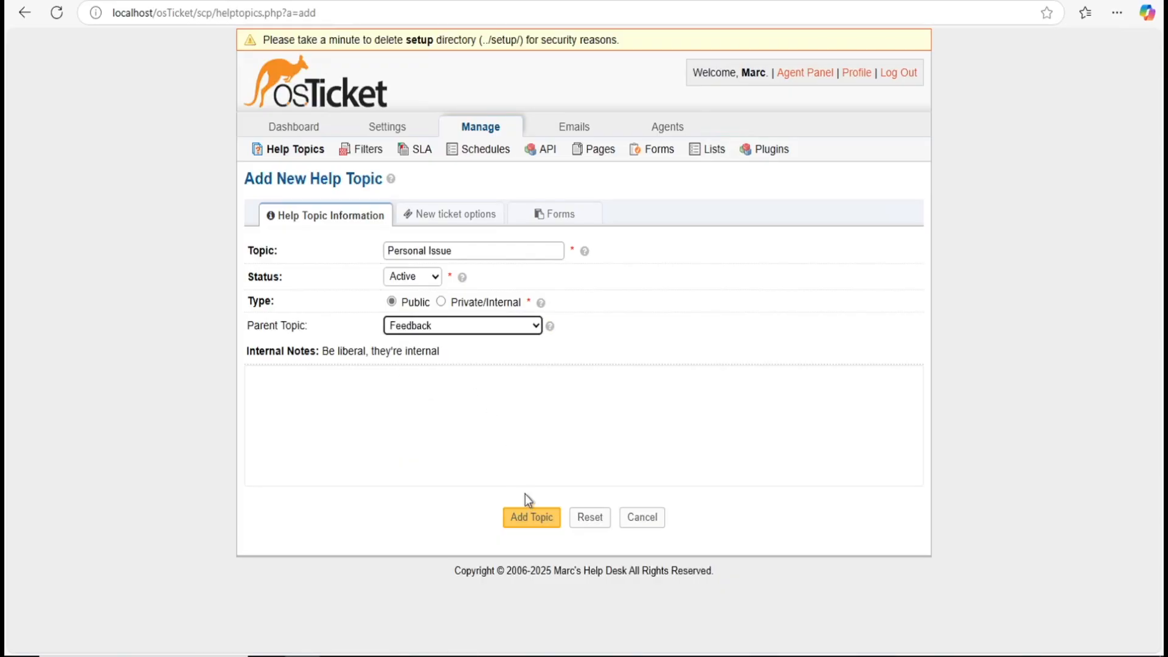
left_click(530, 518)
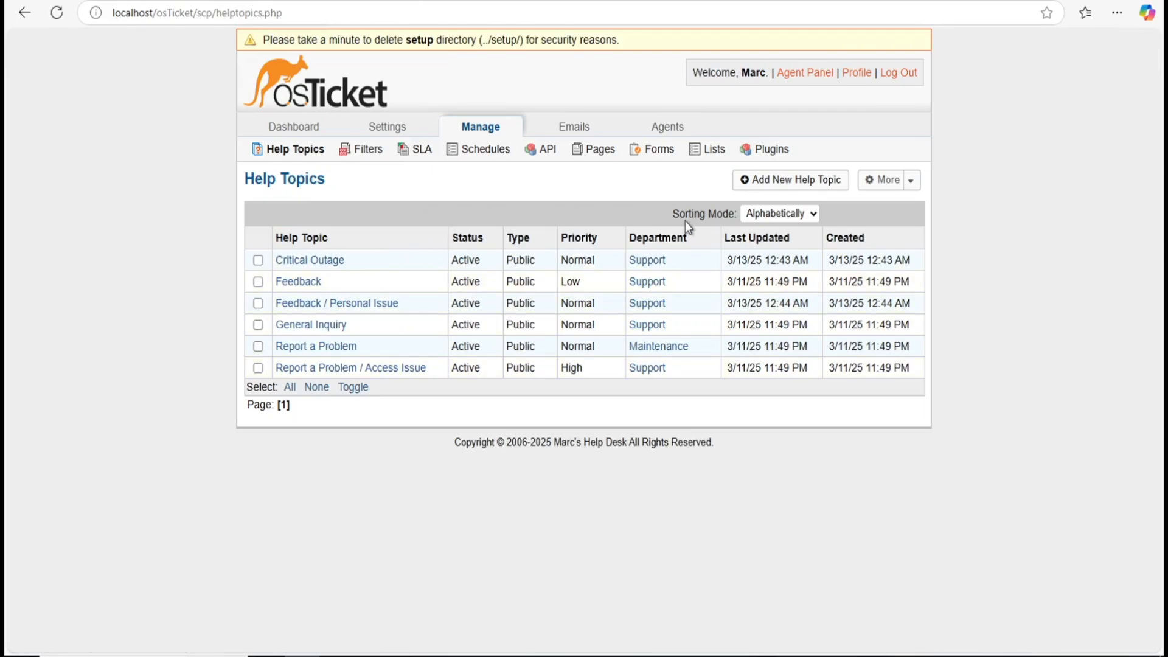
left_click(821, 178)
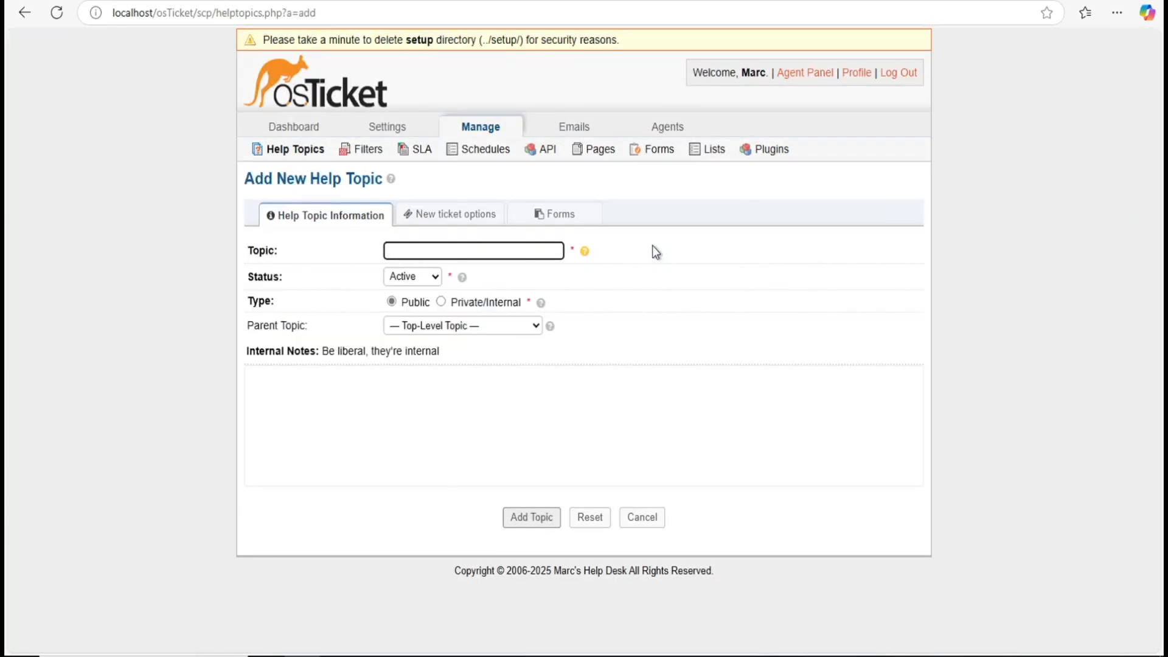
Step: Save 'Equipment Requests' under parent General Inquiry and return to the Help Topics list
left_click(502, 255)
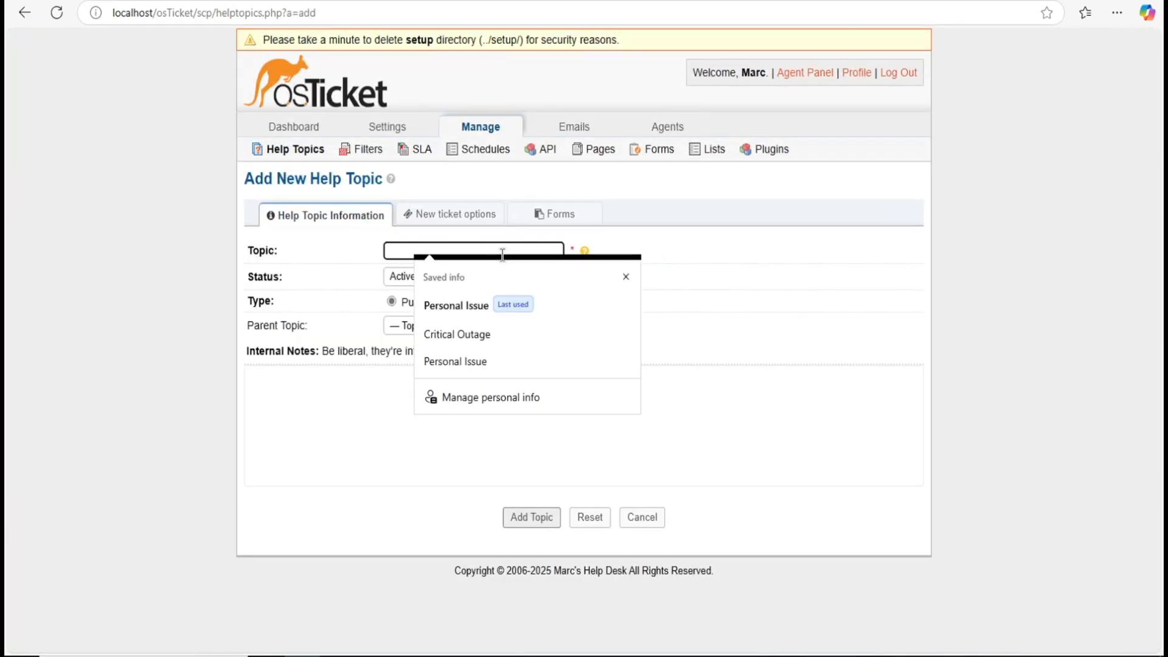
type("Equi")
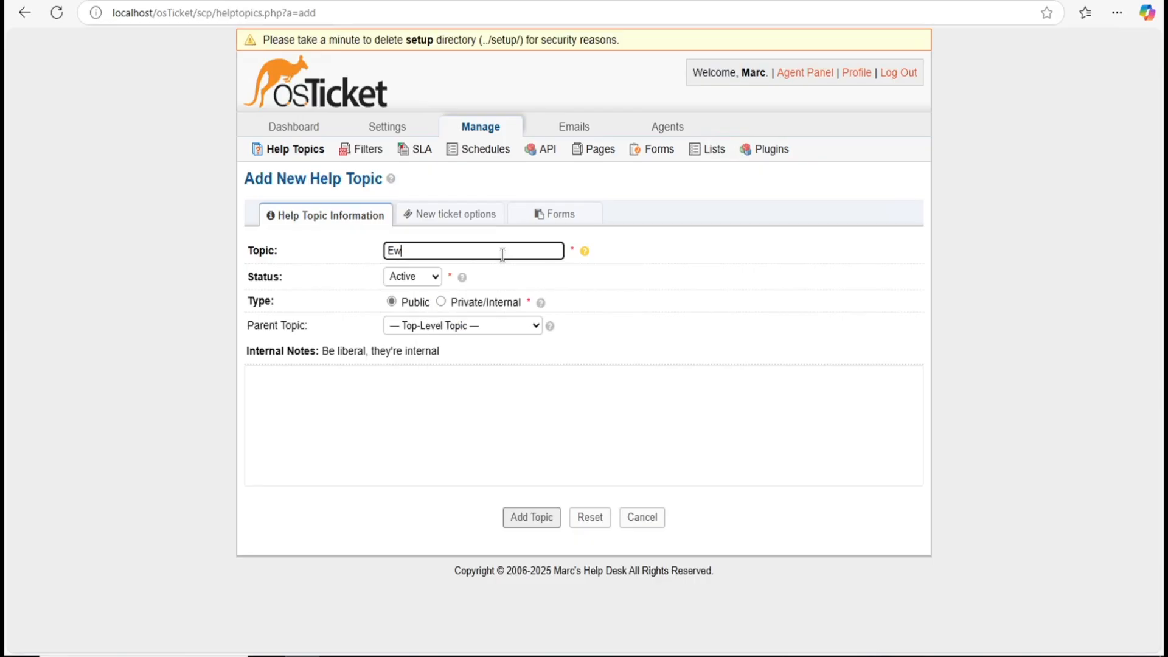
type("pment Requests")
left_click(443, 326)
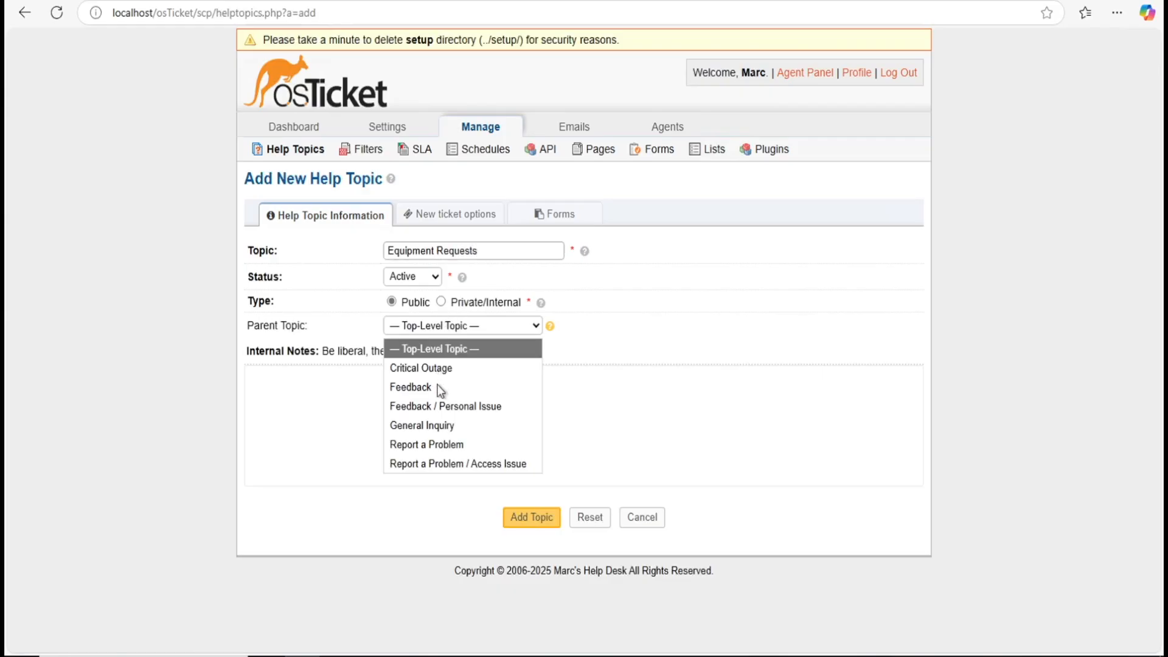
left_click(436, 421)
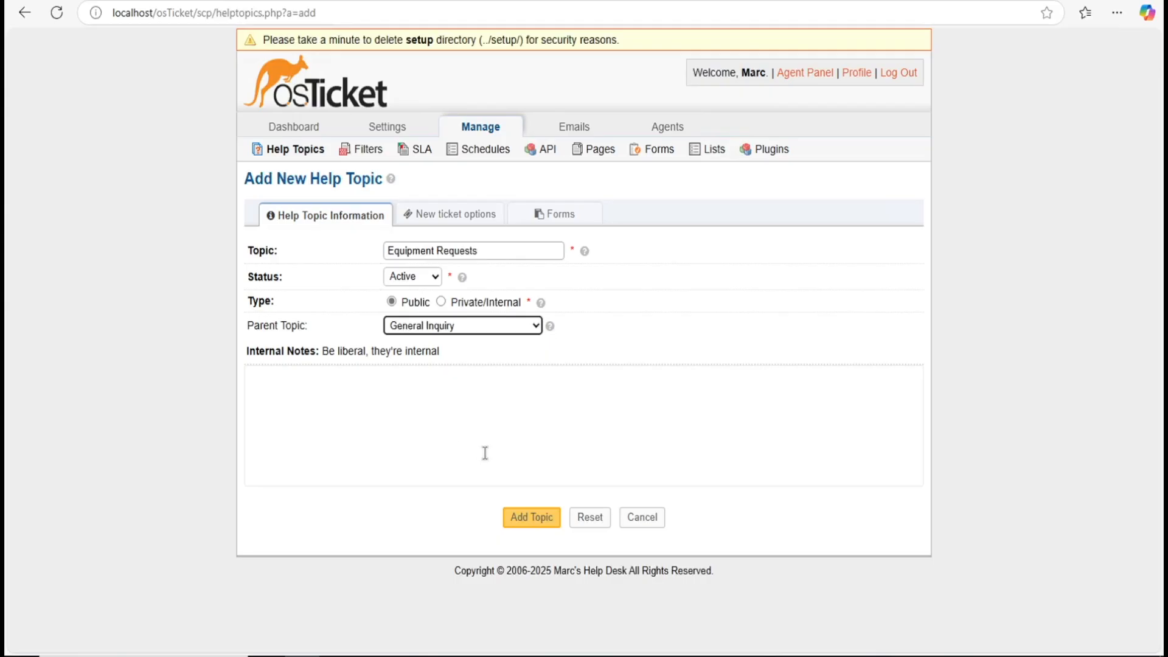
left_click(525, 516)
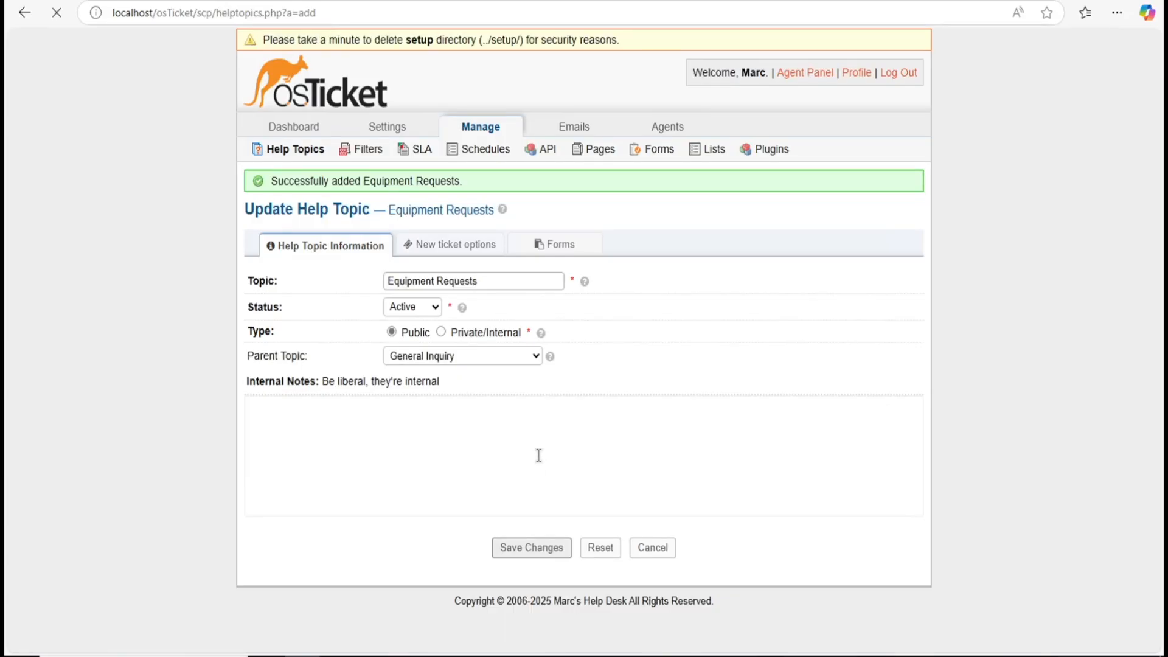
left_click(297, 157)
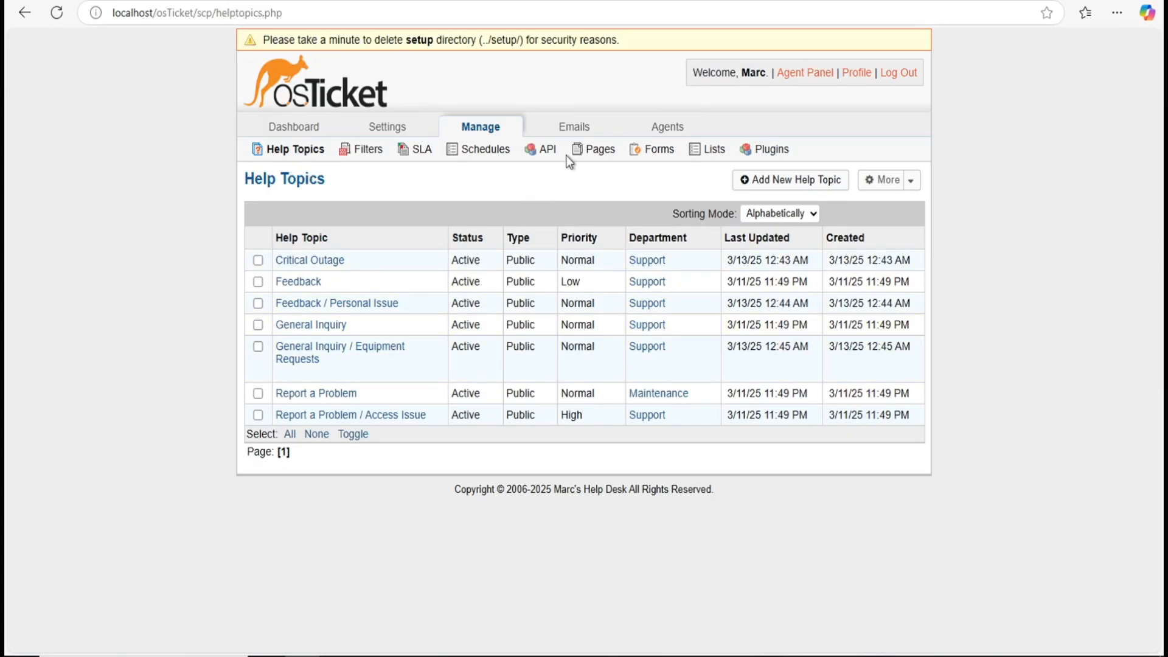
mouse_move(604, 140)
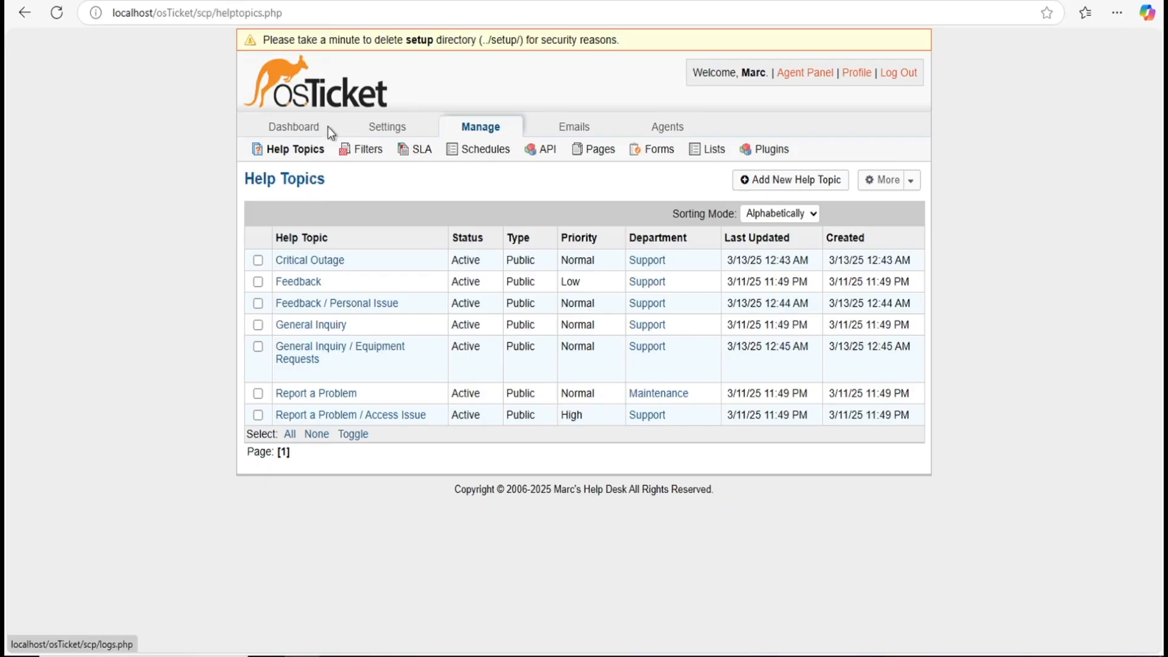
Step: From the dashboard's system logs, switch to the Agent Panel and open the Users directory
left_click(310, 132)
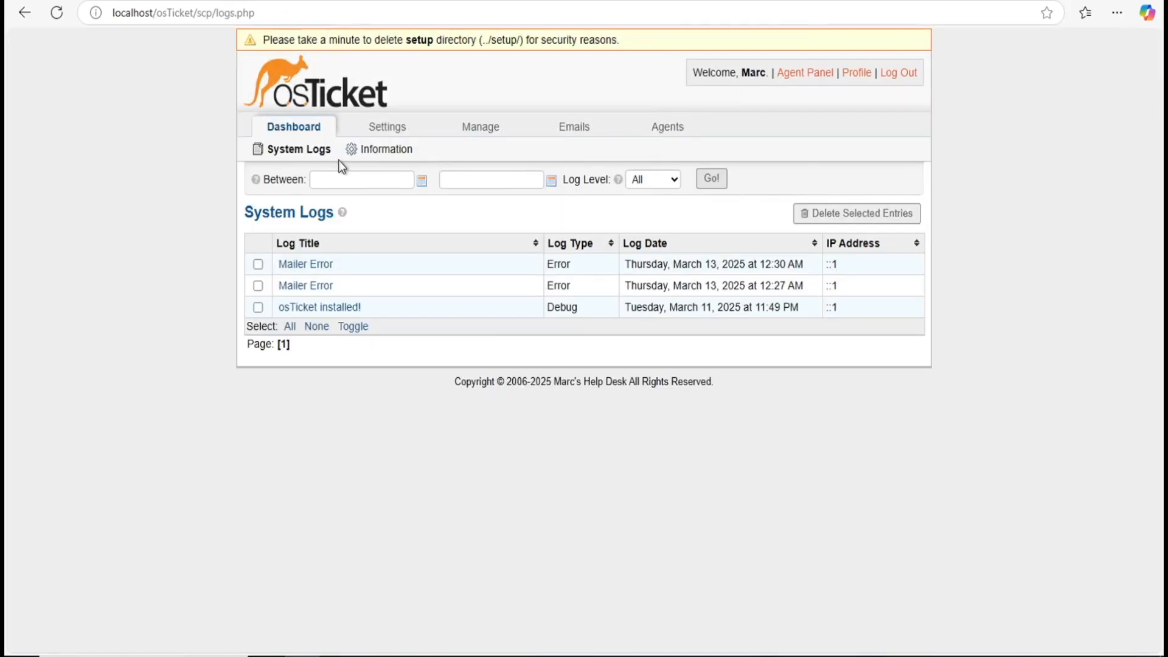
mouse_move(458, 132)
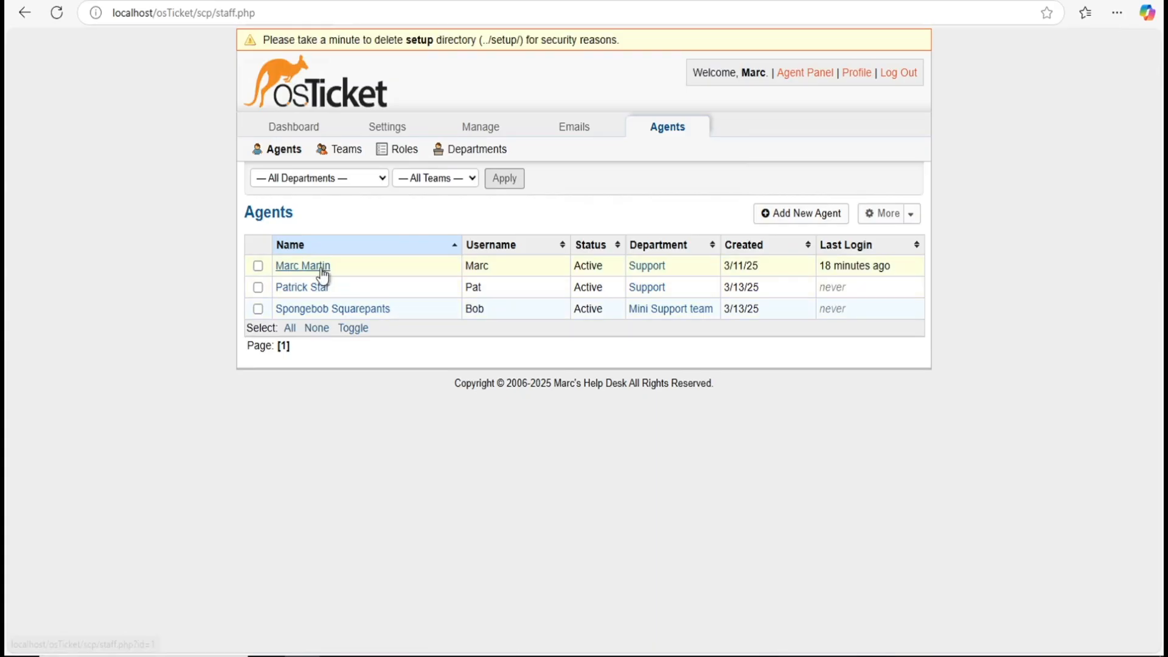
left_click(802, 75)
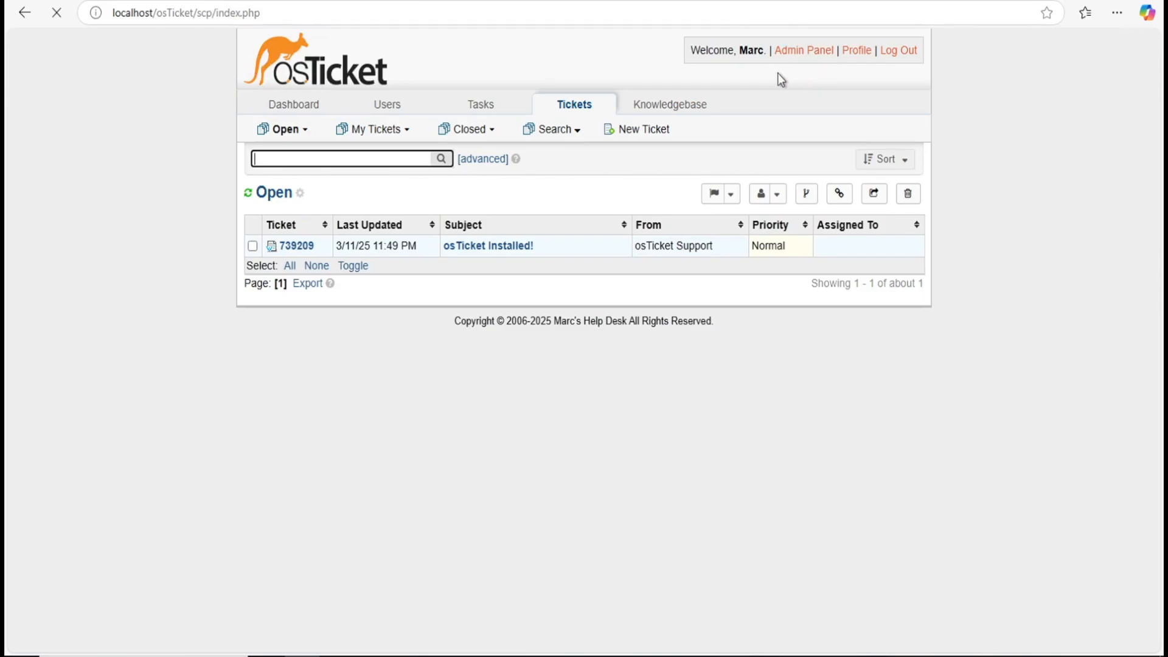
left_click(409, 110)
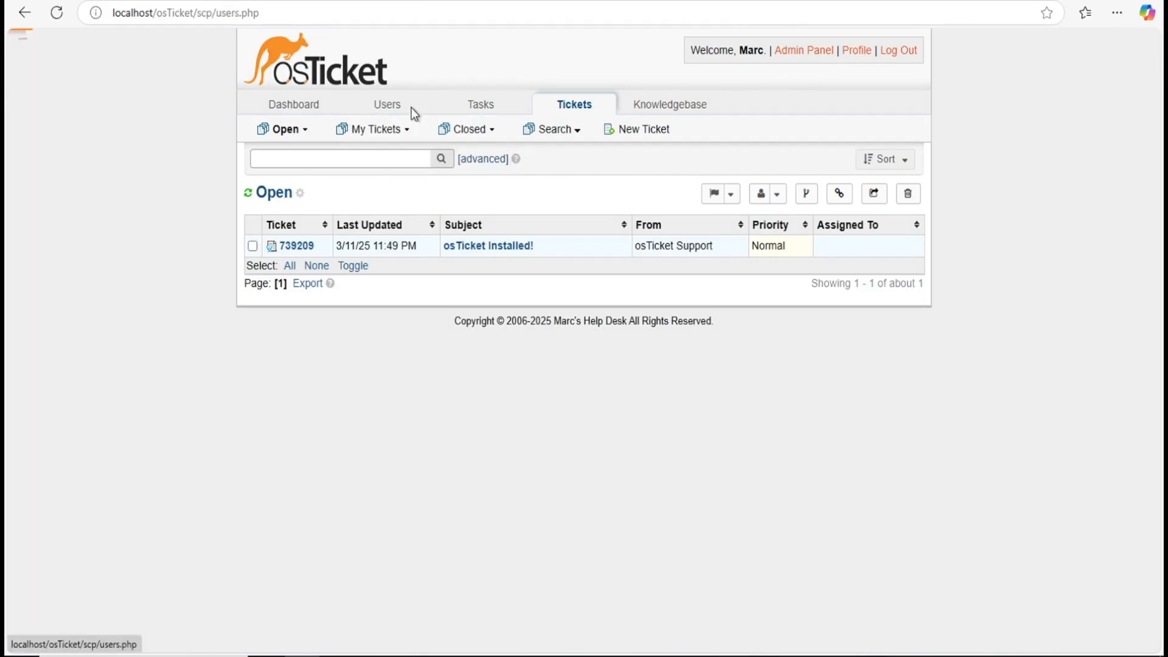